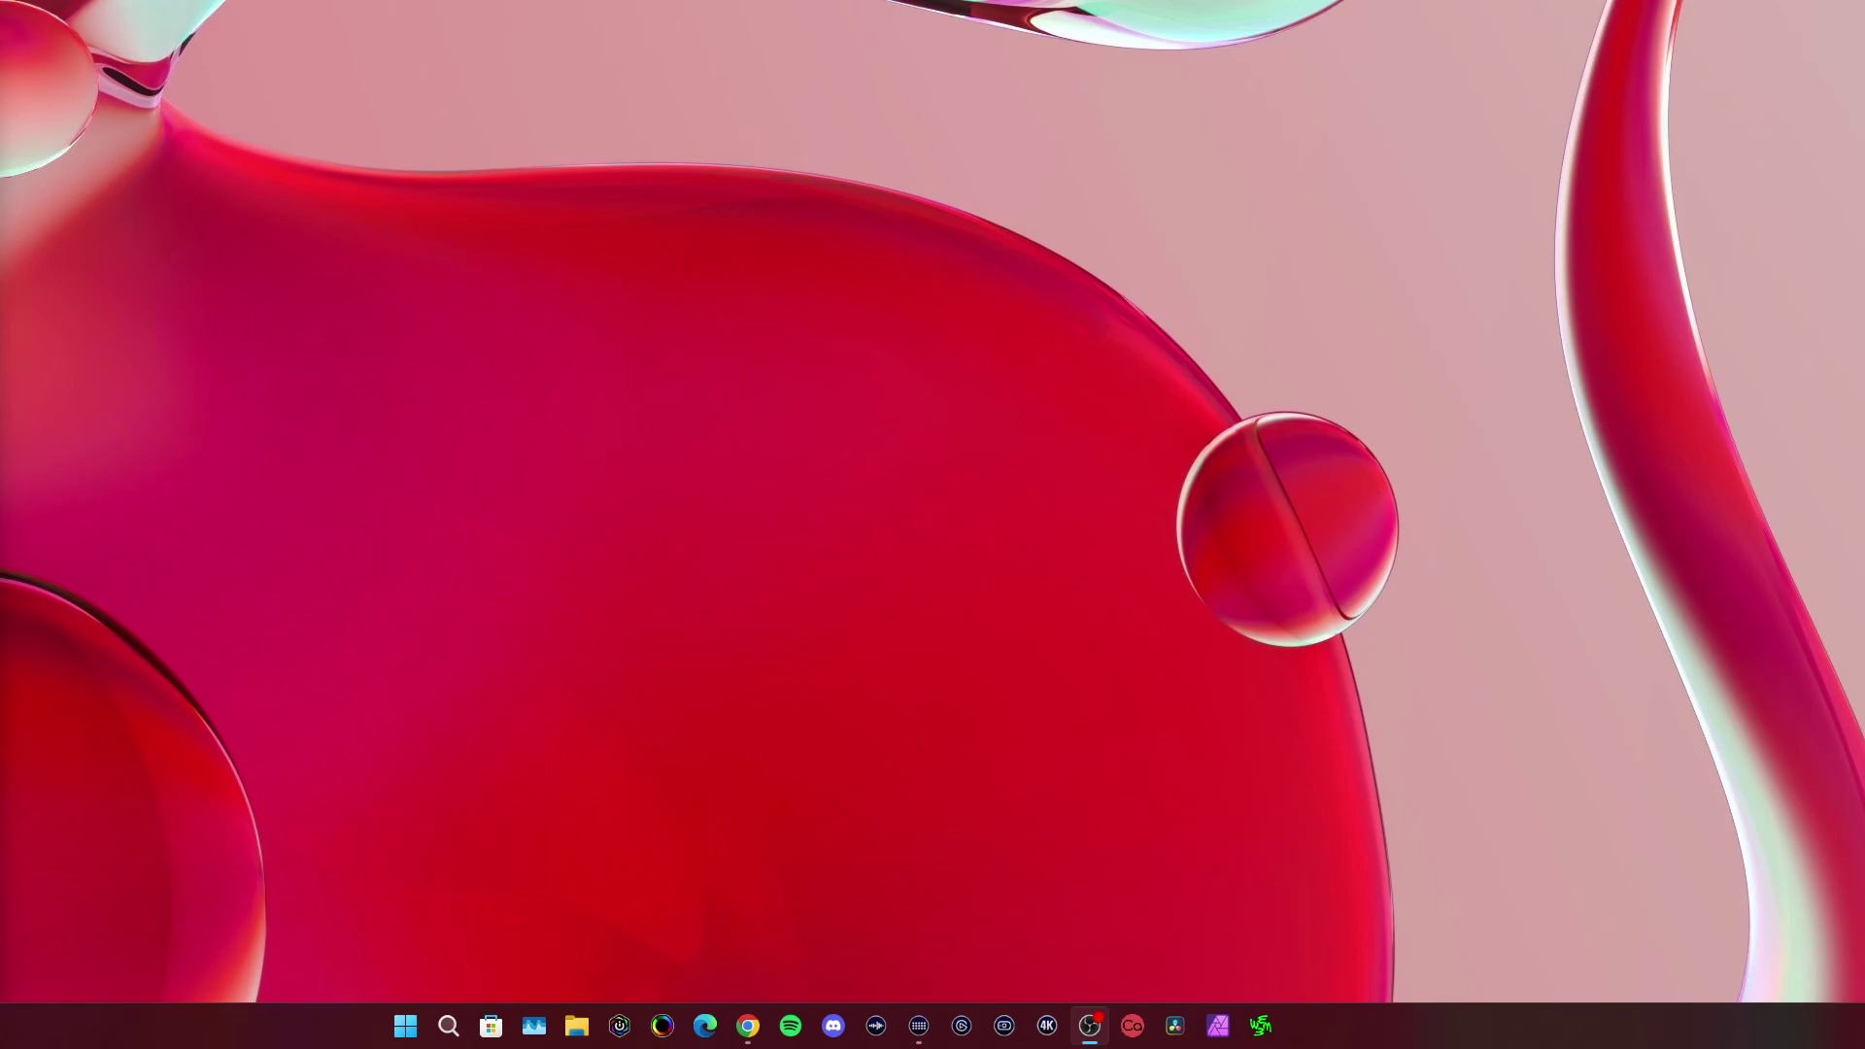
Step: Bring up the Clocks marketplace page and Stream Deck, then clear all recent marketplace searches
{"action": "mouse_move", "coordinate": [748, 1026]}
{"action": "left_click", "coordinate": [778, 964]}
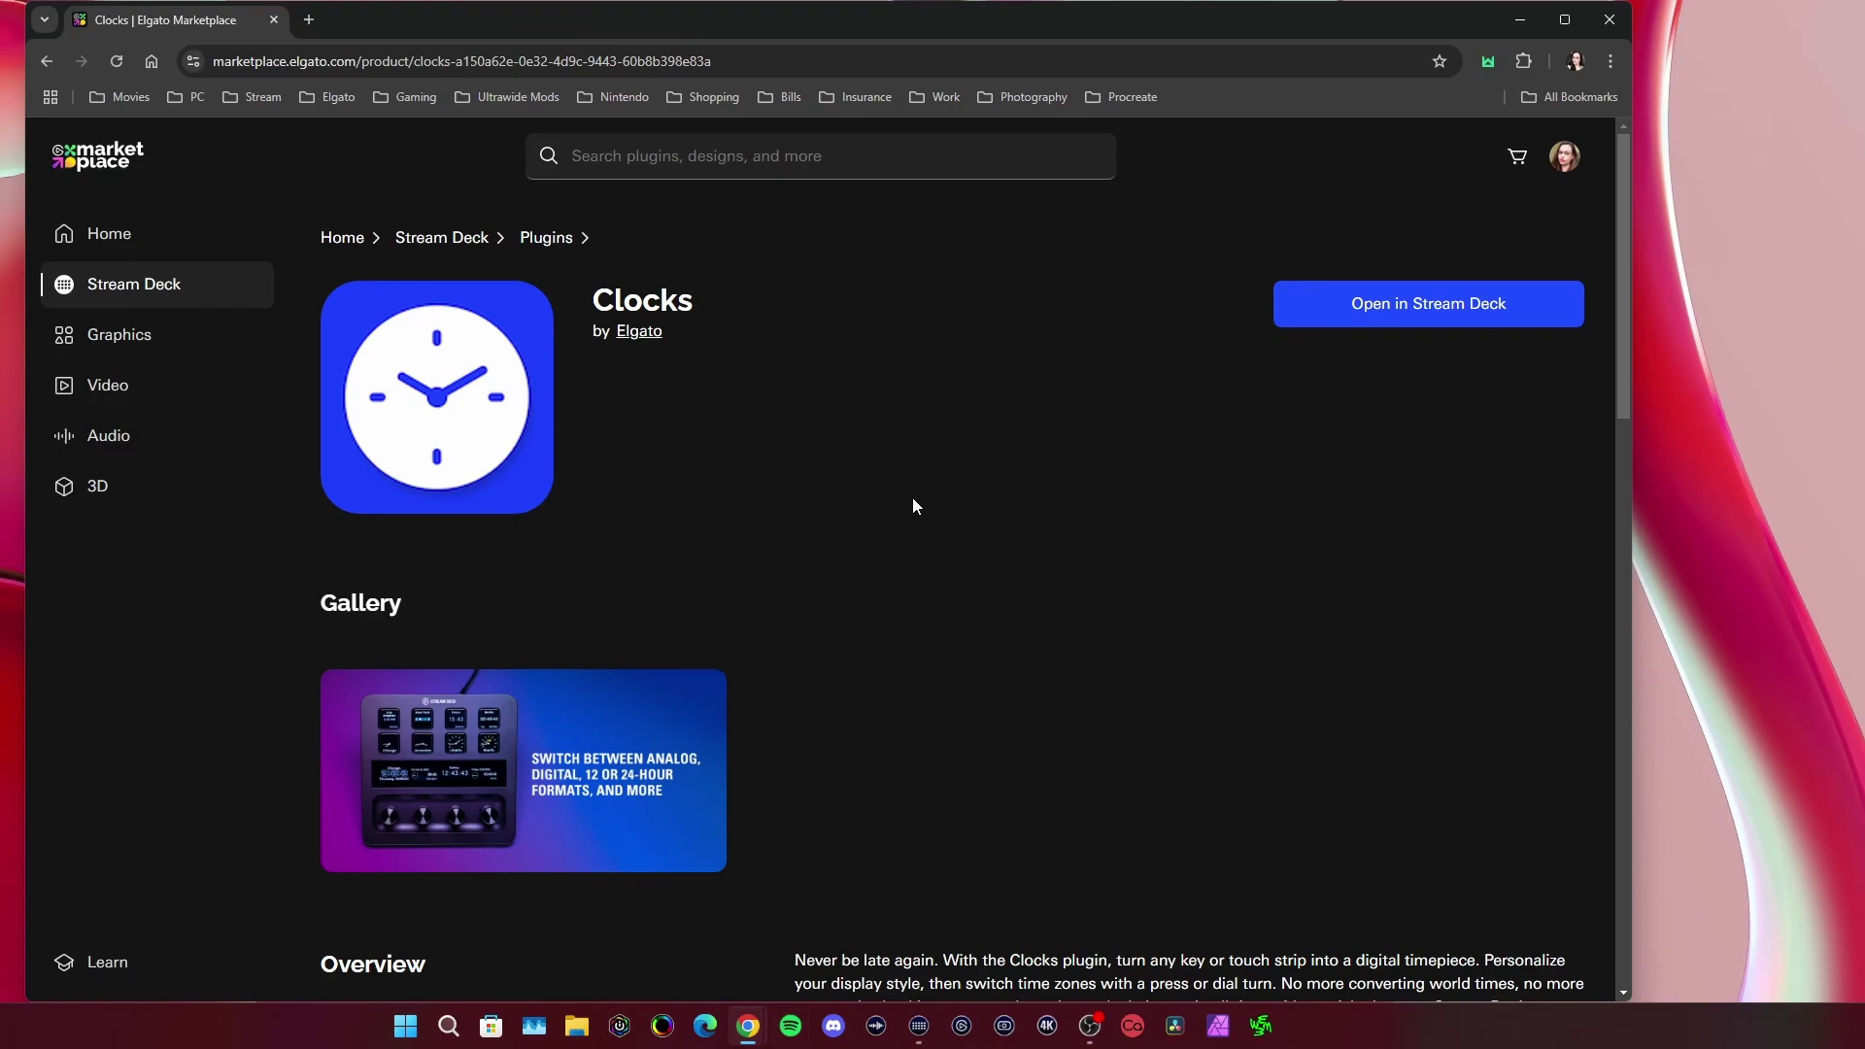
{"action": "left_click", "coordinate": [919, 1026]}
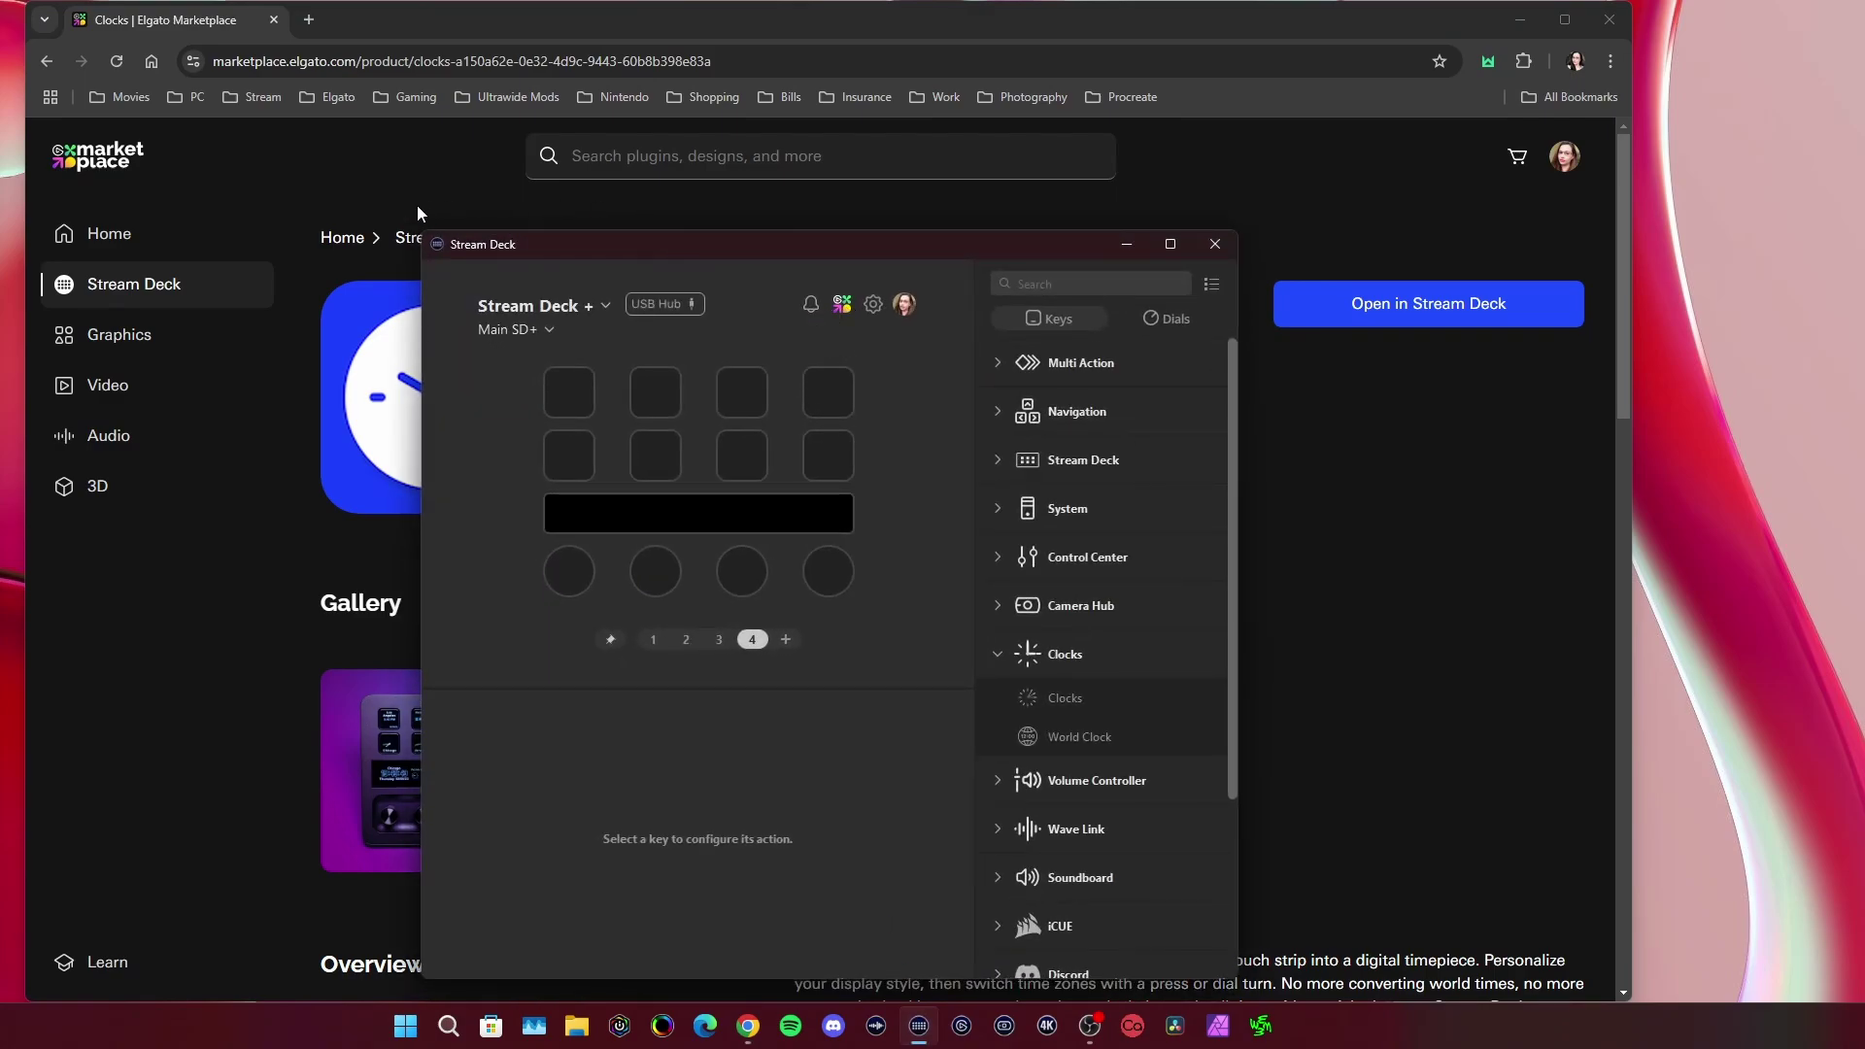
{"action": "left_click", "coordinate": [569, 157]}
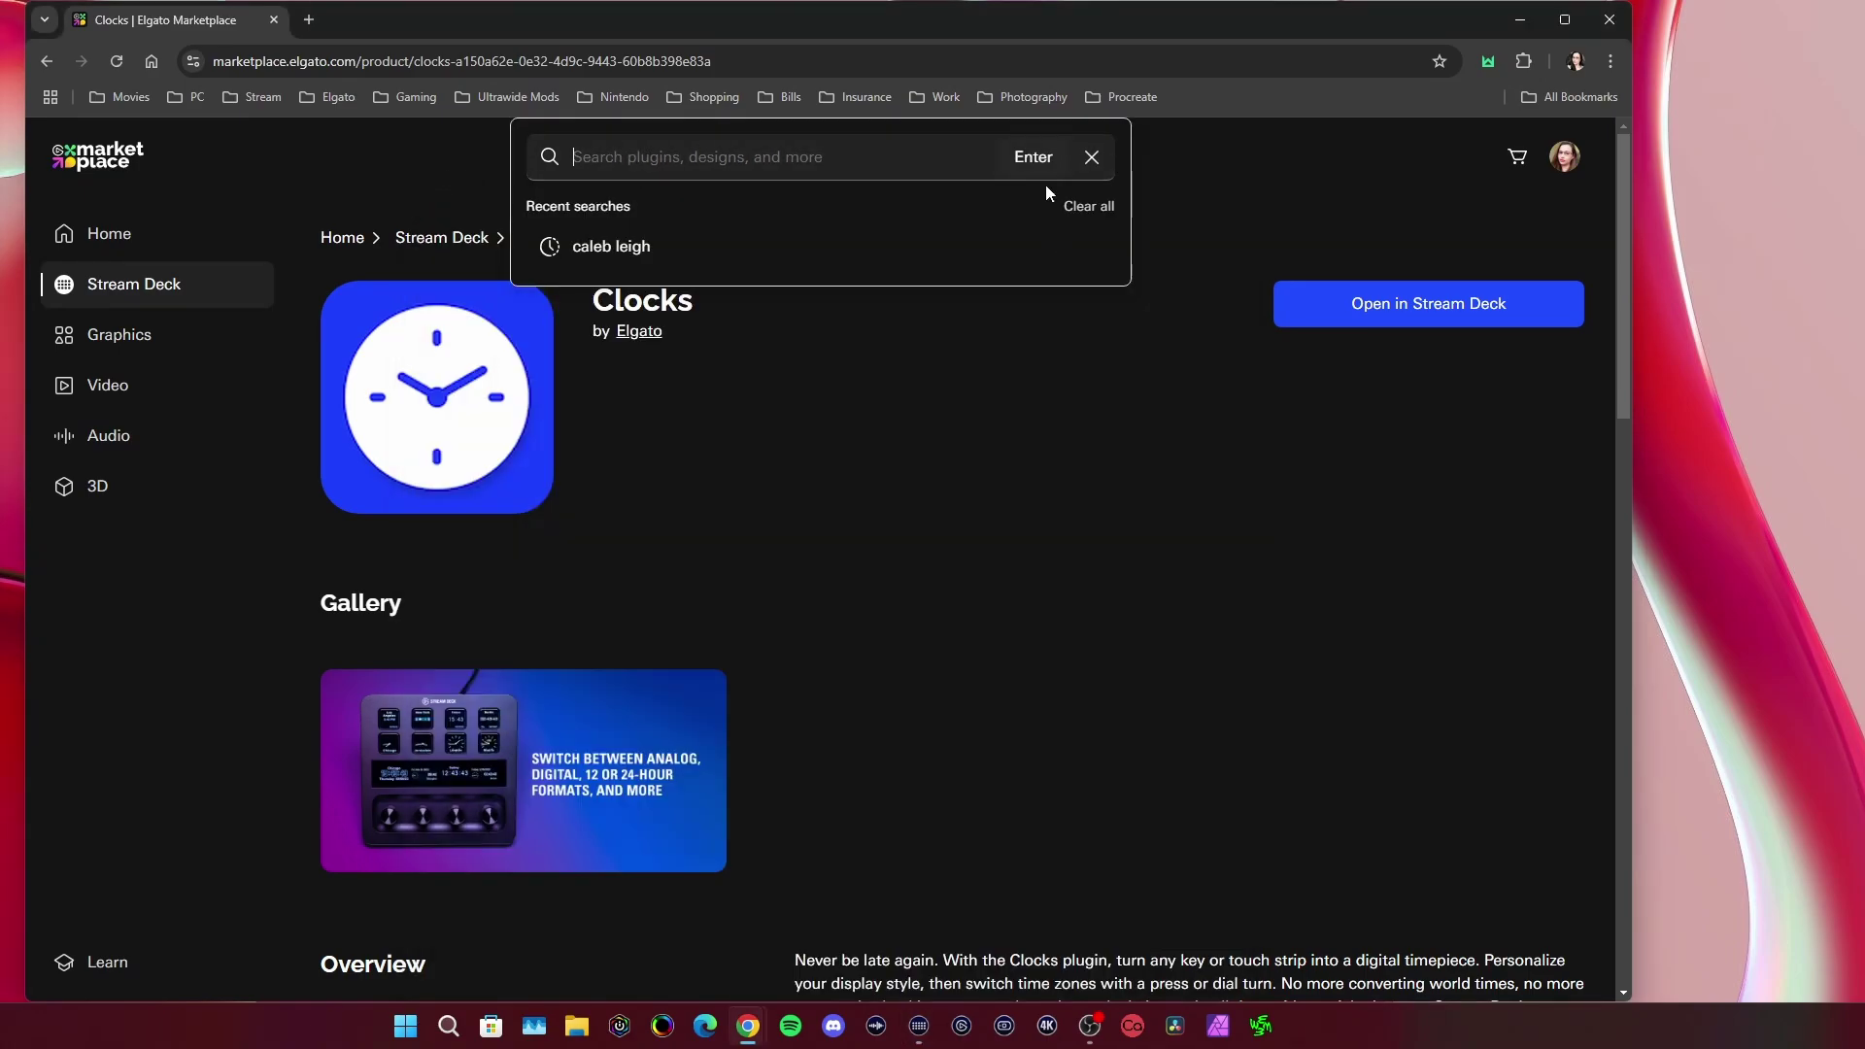
{"action": "left_click", "coordinate": [1089, 206]}
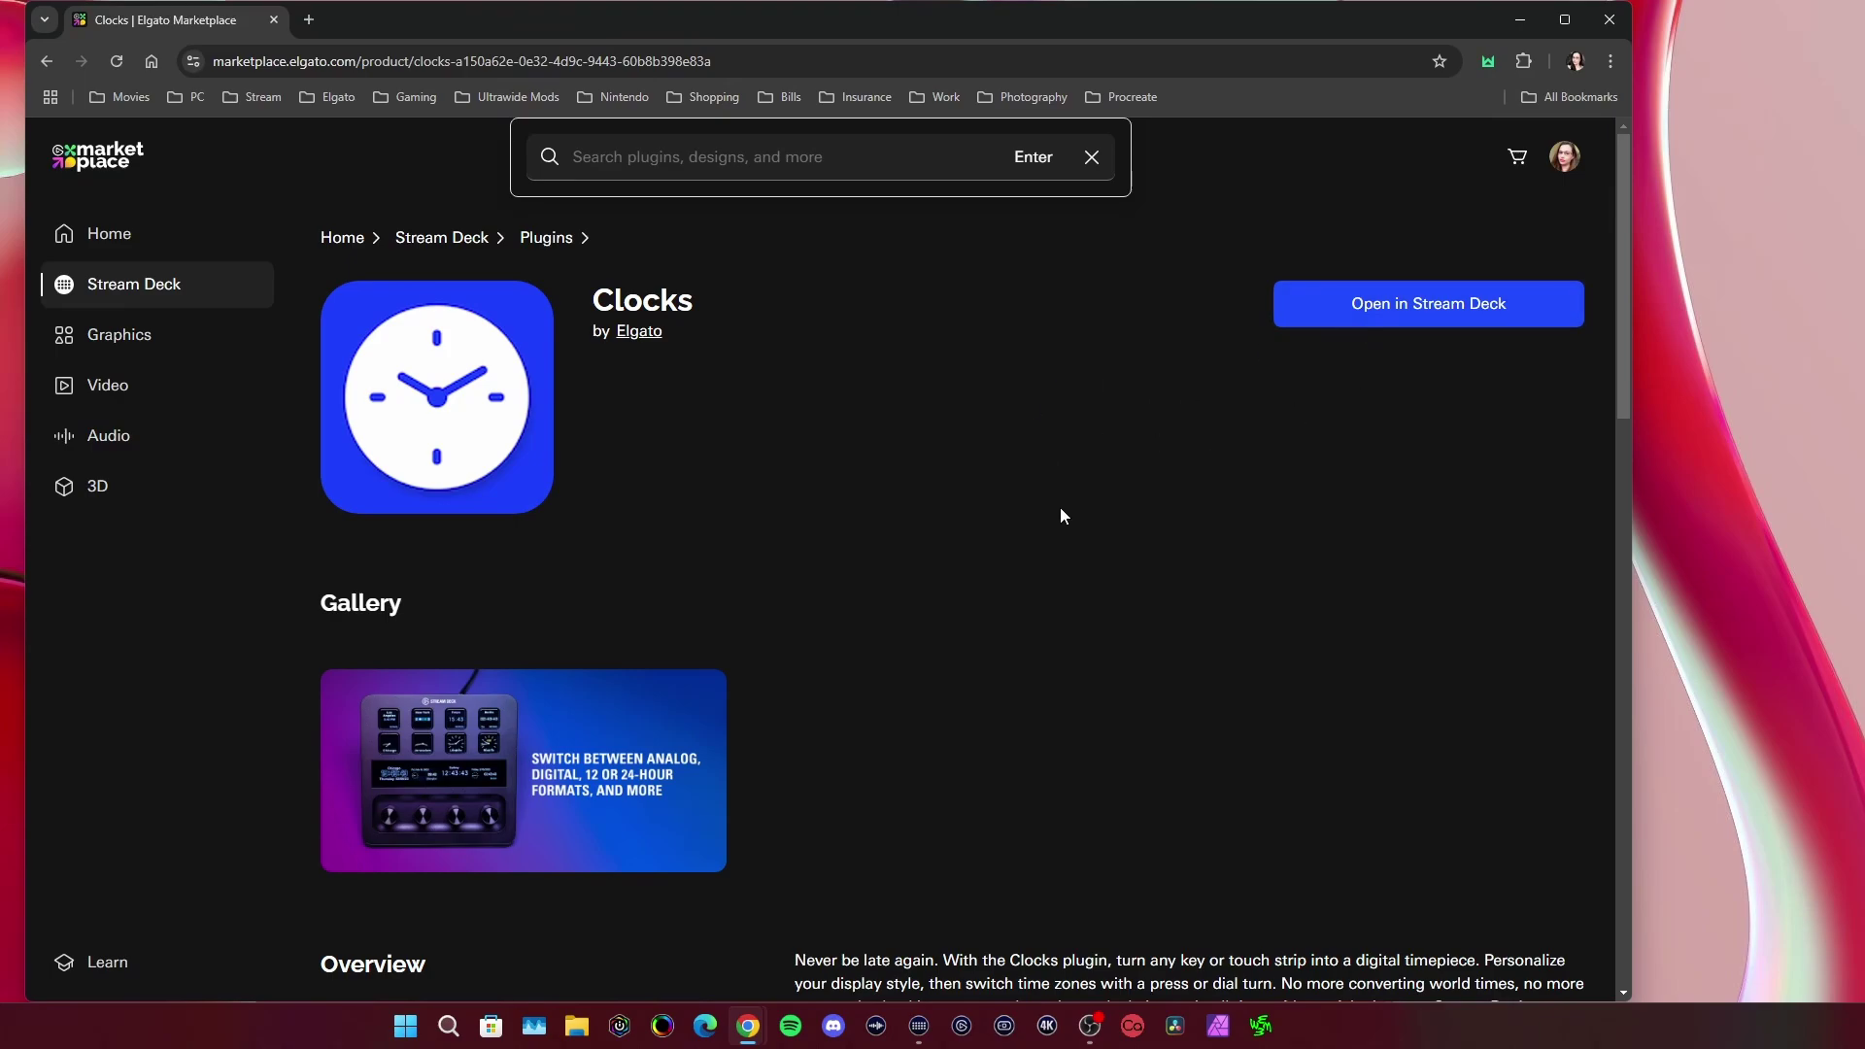
Step: Put a World Clock on the first key showing long time with AM/PM
{"action": "left_click", "coordinate": [1520, 20]}
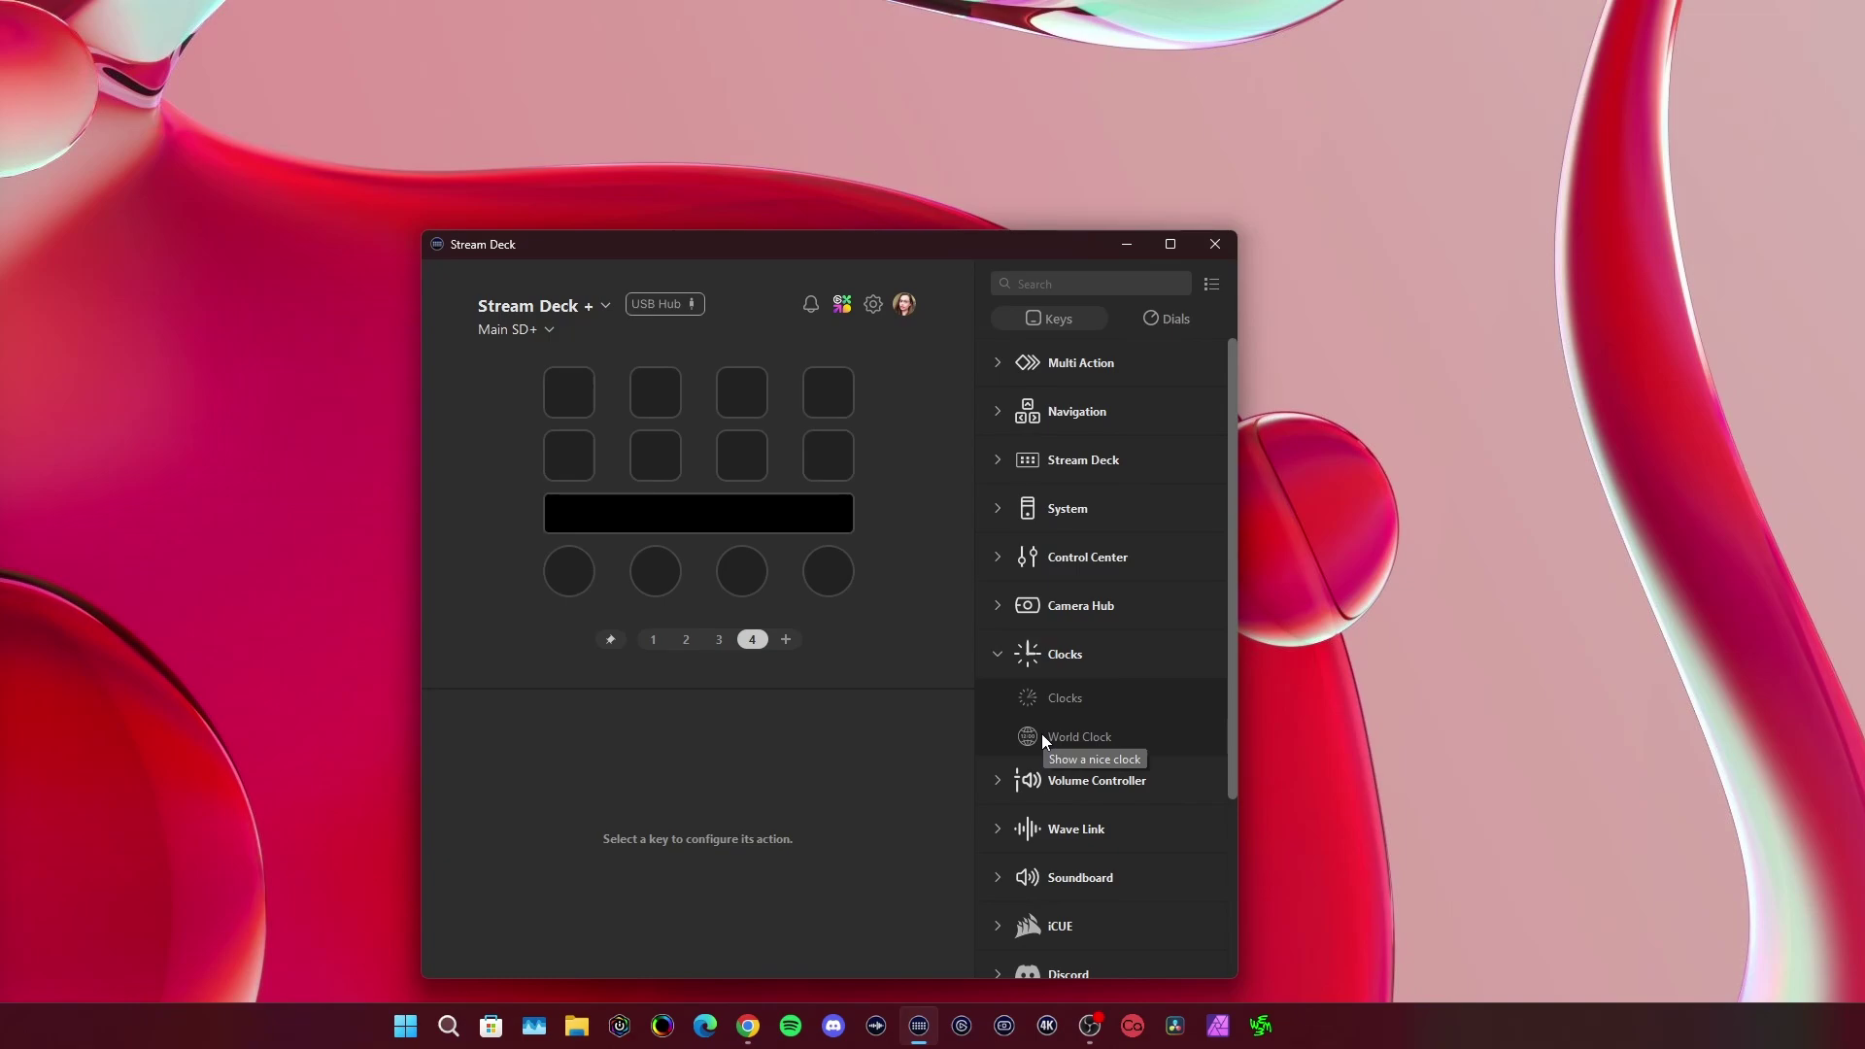
{"action": "left_click_drag", "start_coordinate": [1036, 736], "coordinate": [573, 414]}
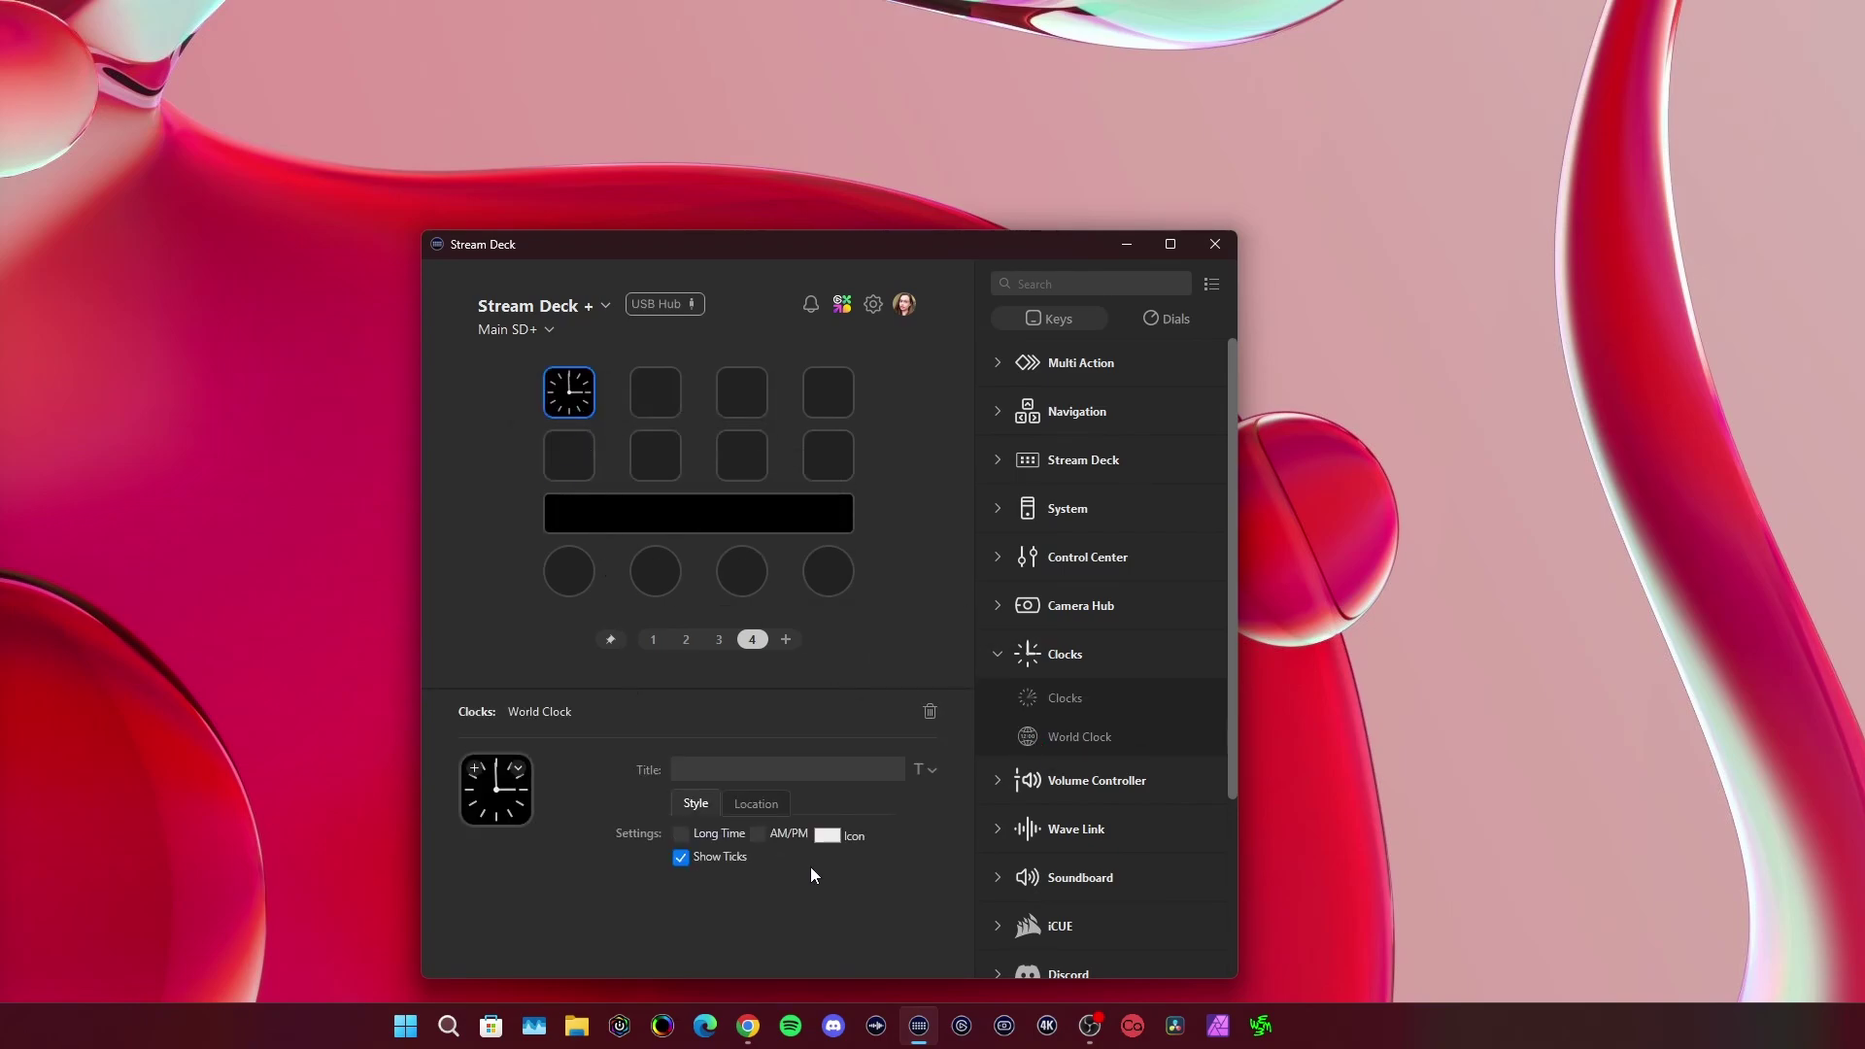
{"action": "left_click", "coordinate": [757, 835]}
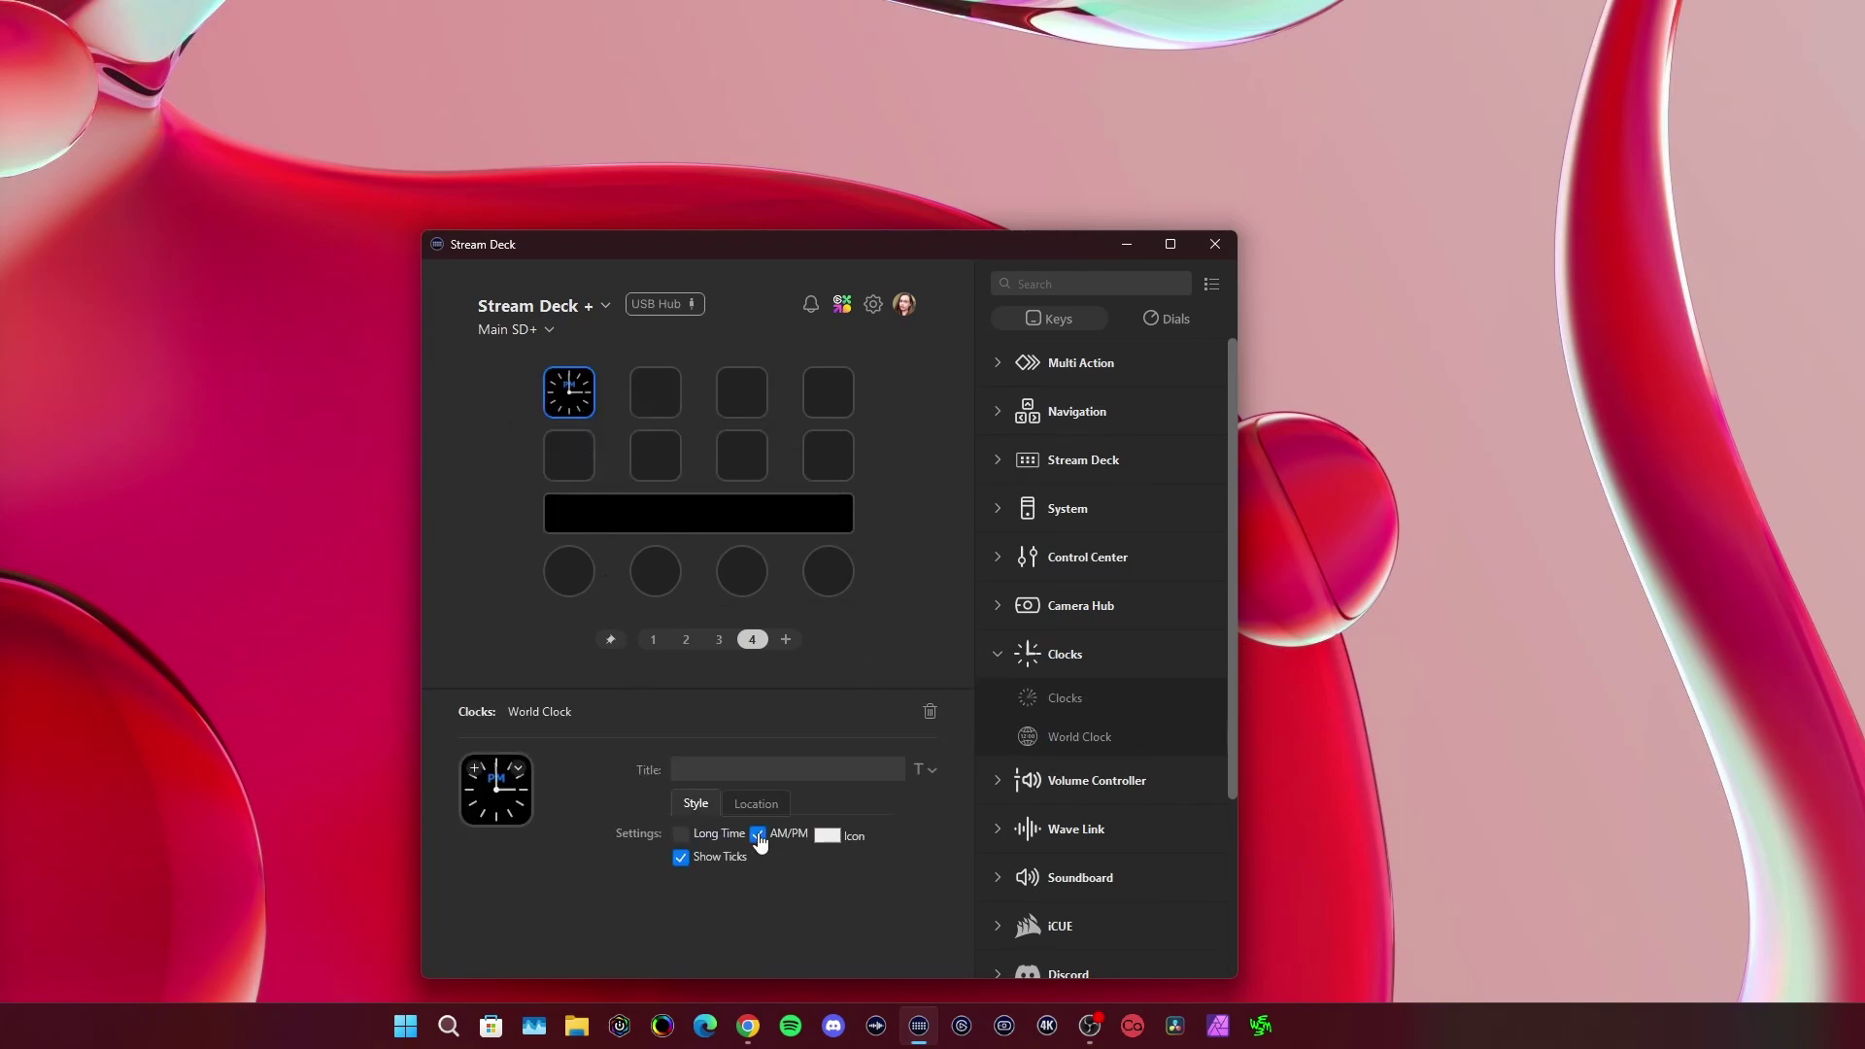
{"action": "left_click", "coordinate": [681, 835]}
Step: Add a World Clock to the first dial, also showing long time with AM/PM
{"action": "left_click_drag", "start_coordinate": [1030, 730], "coordinate": [583, 573]}
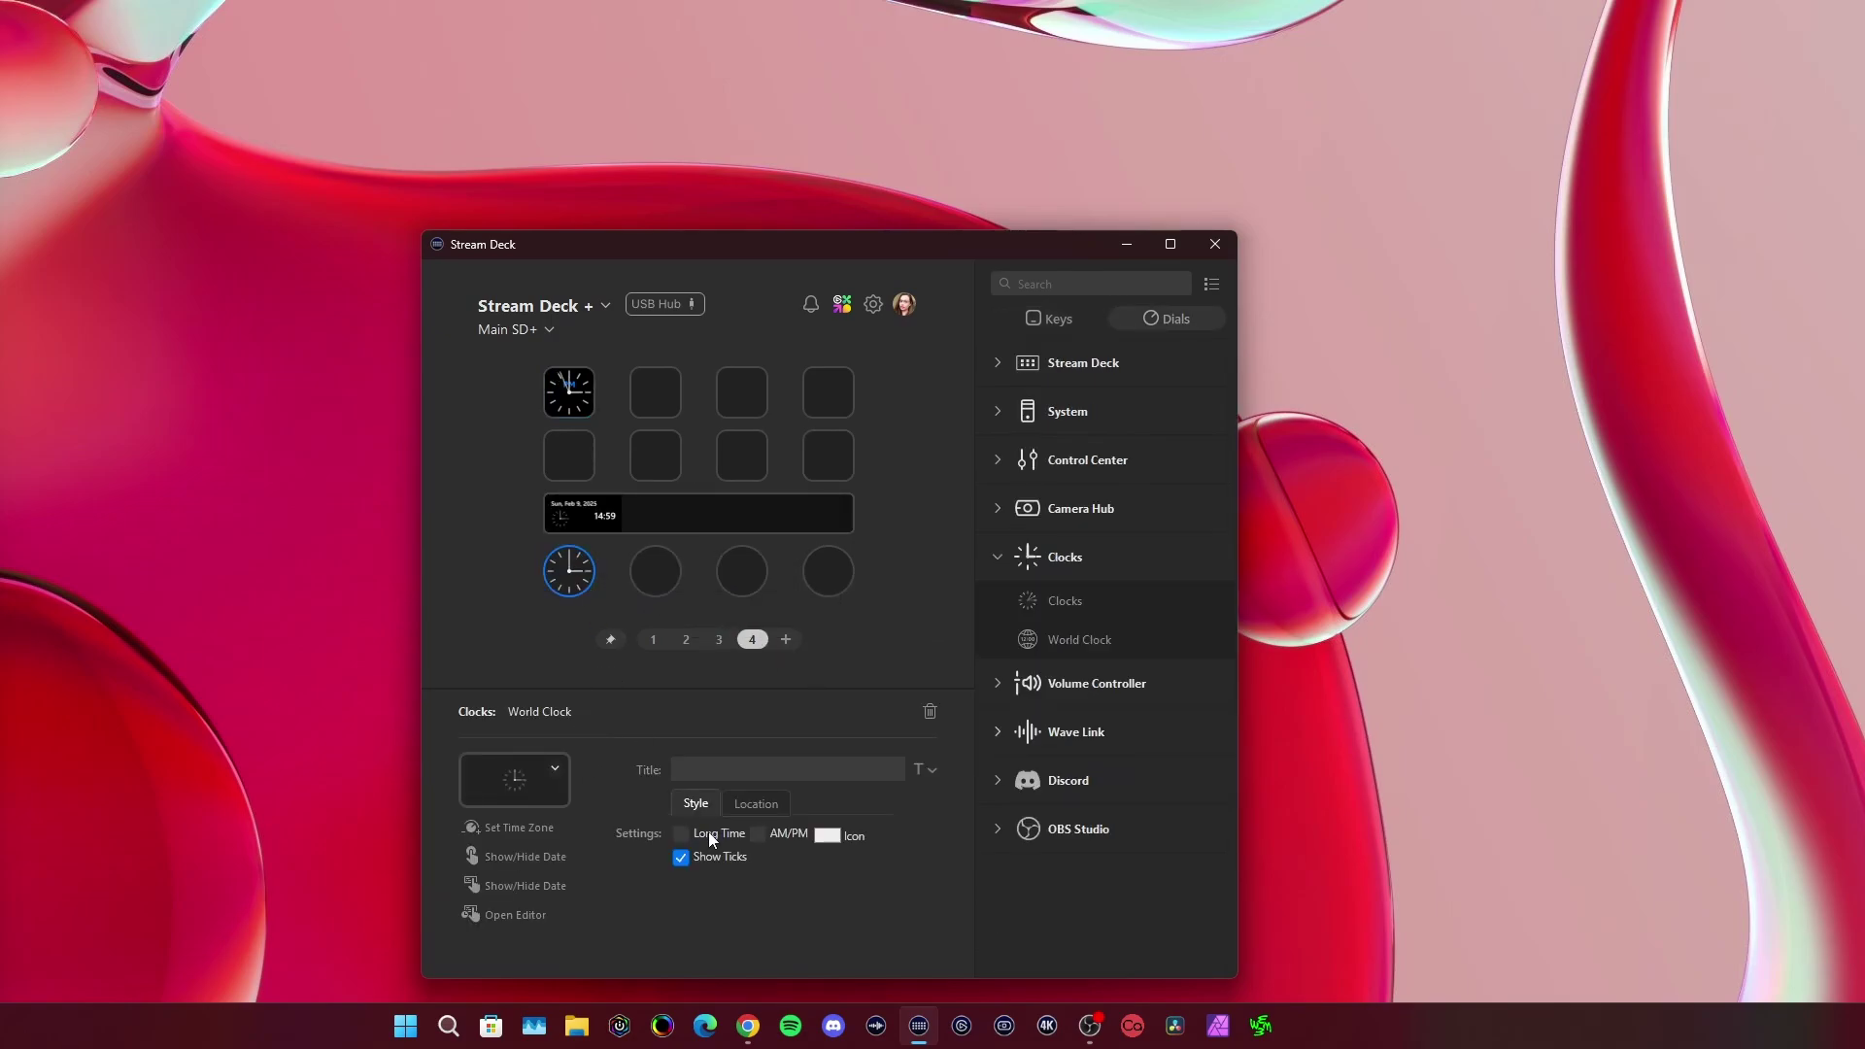
{"action": "left_click", "coordinate": [758, 833]}
{"action": "left_click", "coordinate": [681, 833]}
Step: Tint the dial clock's icon blue and the key clock's icon magenta
{"action": "left_click", "coordinate": [827, 837]}
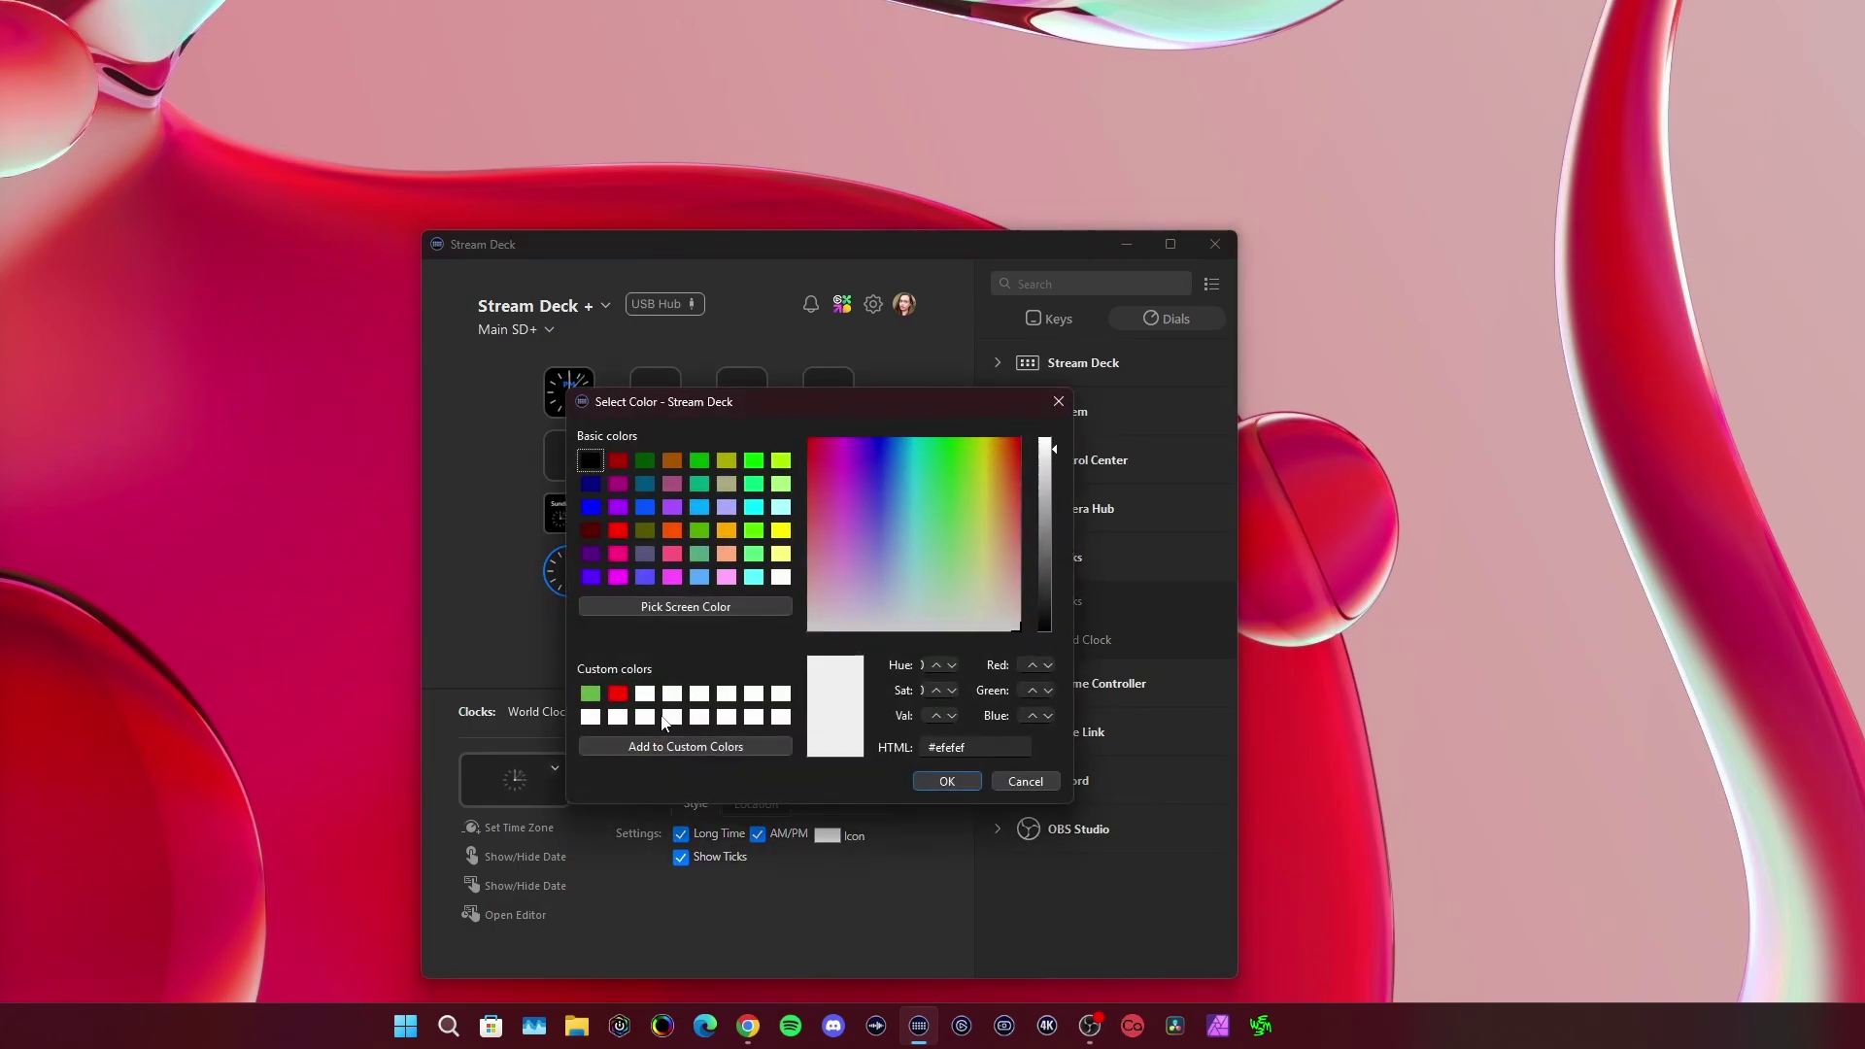
{"action": "left_click", "coordinate": [645, 511]}
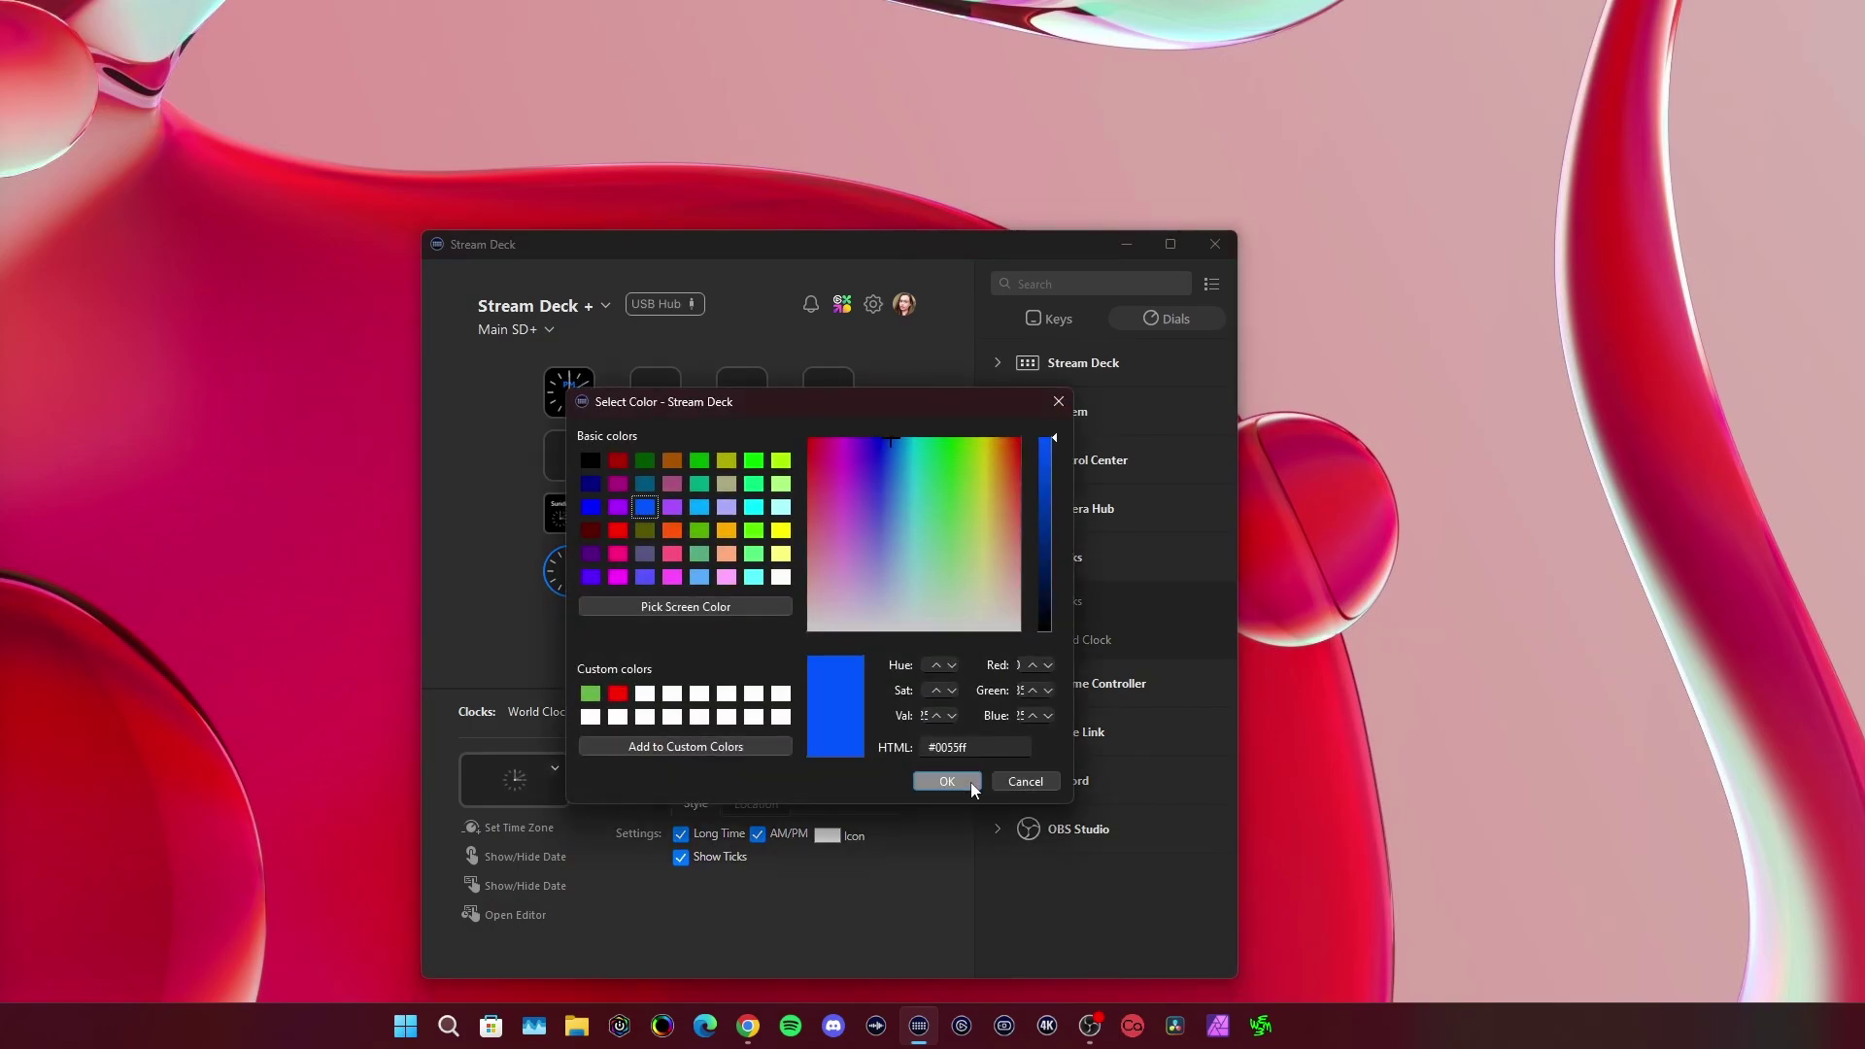
{"action": "left_click", "coordinate": [946, 781]}
{"action": "left_click", "coordinate": [586, 410]}
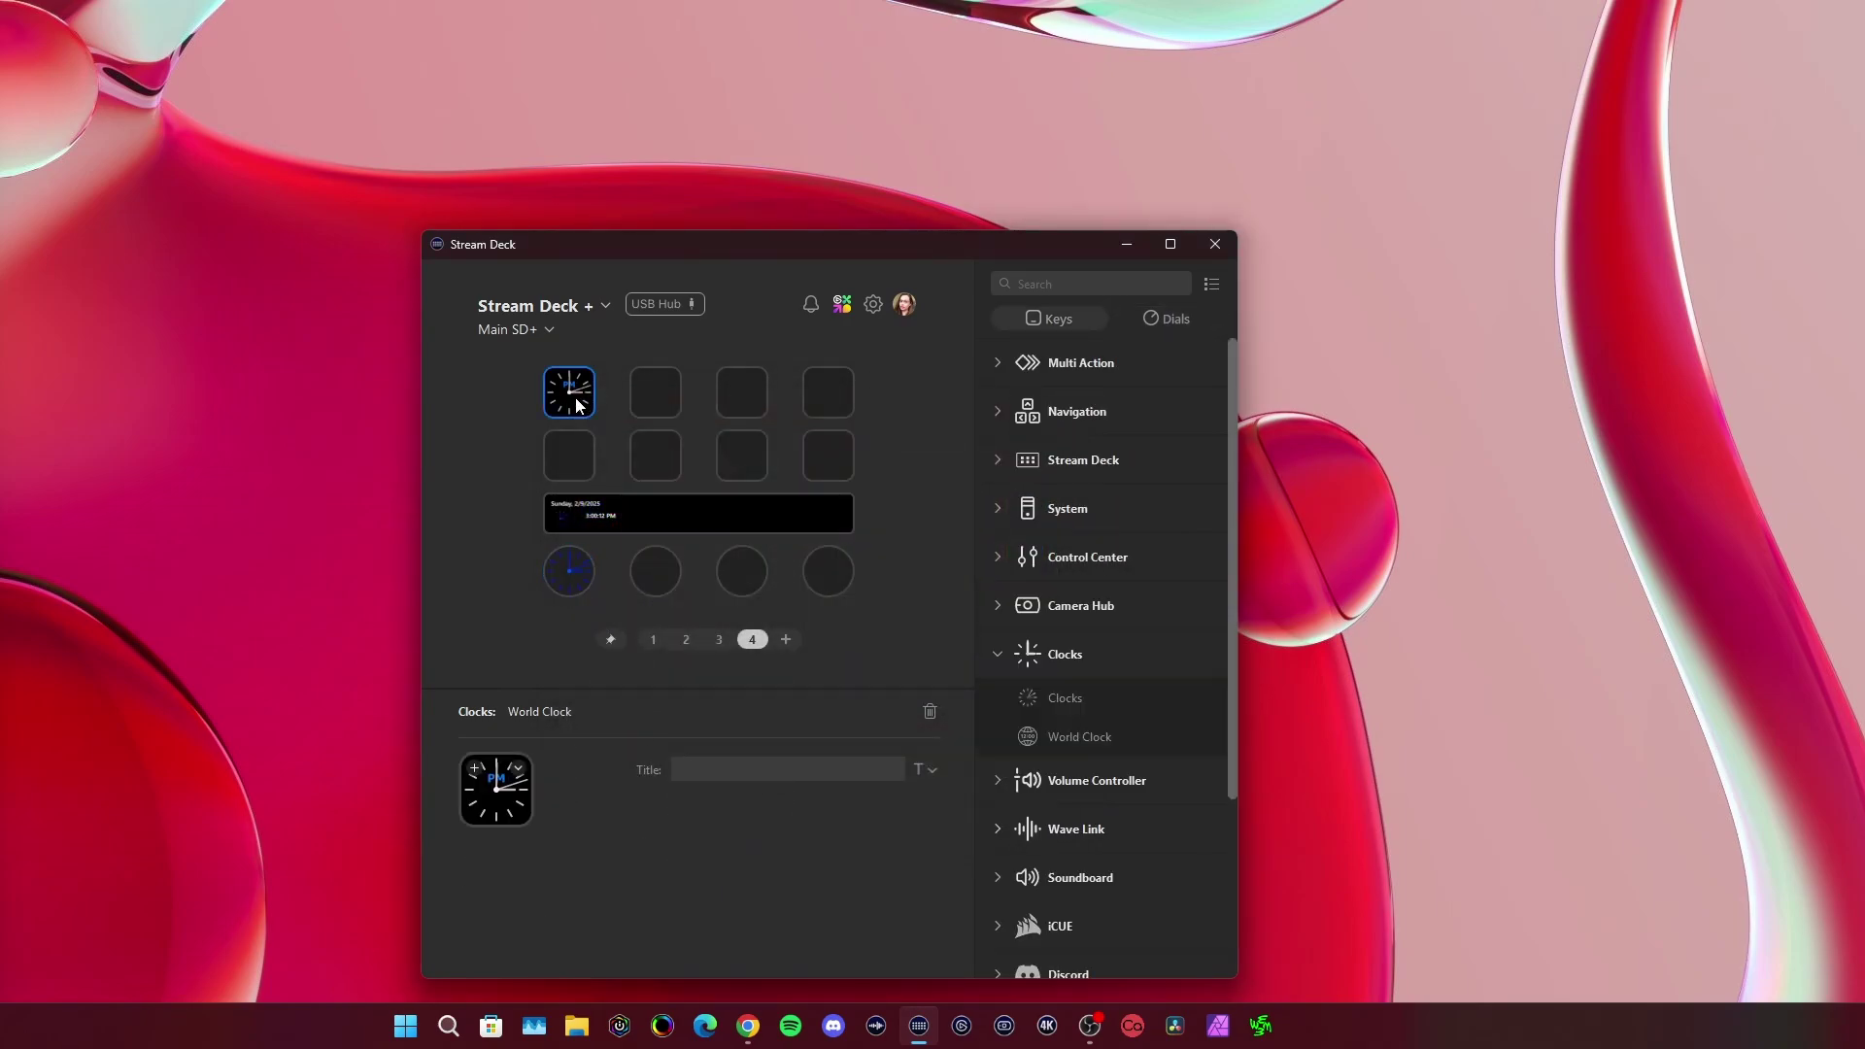
{"action": "left_click", "coordinate": [827, 836]}
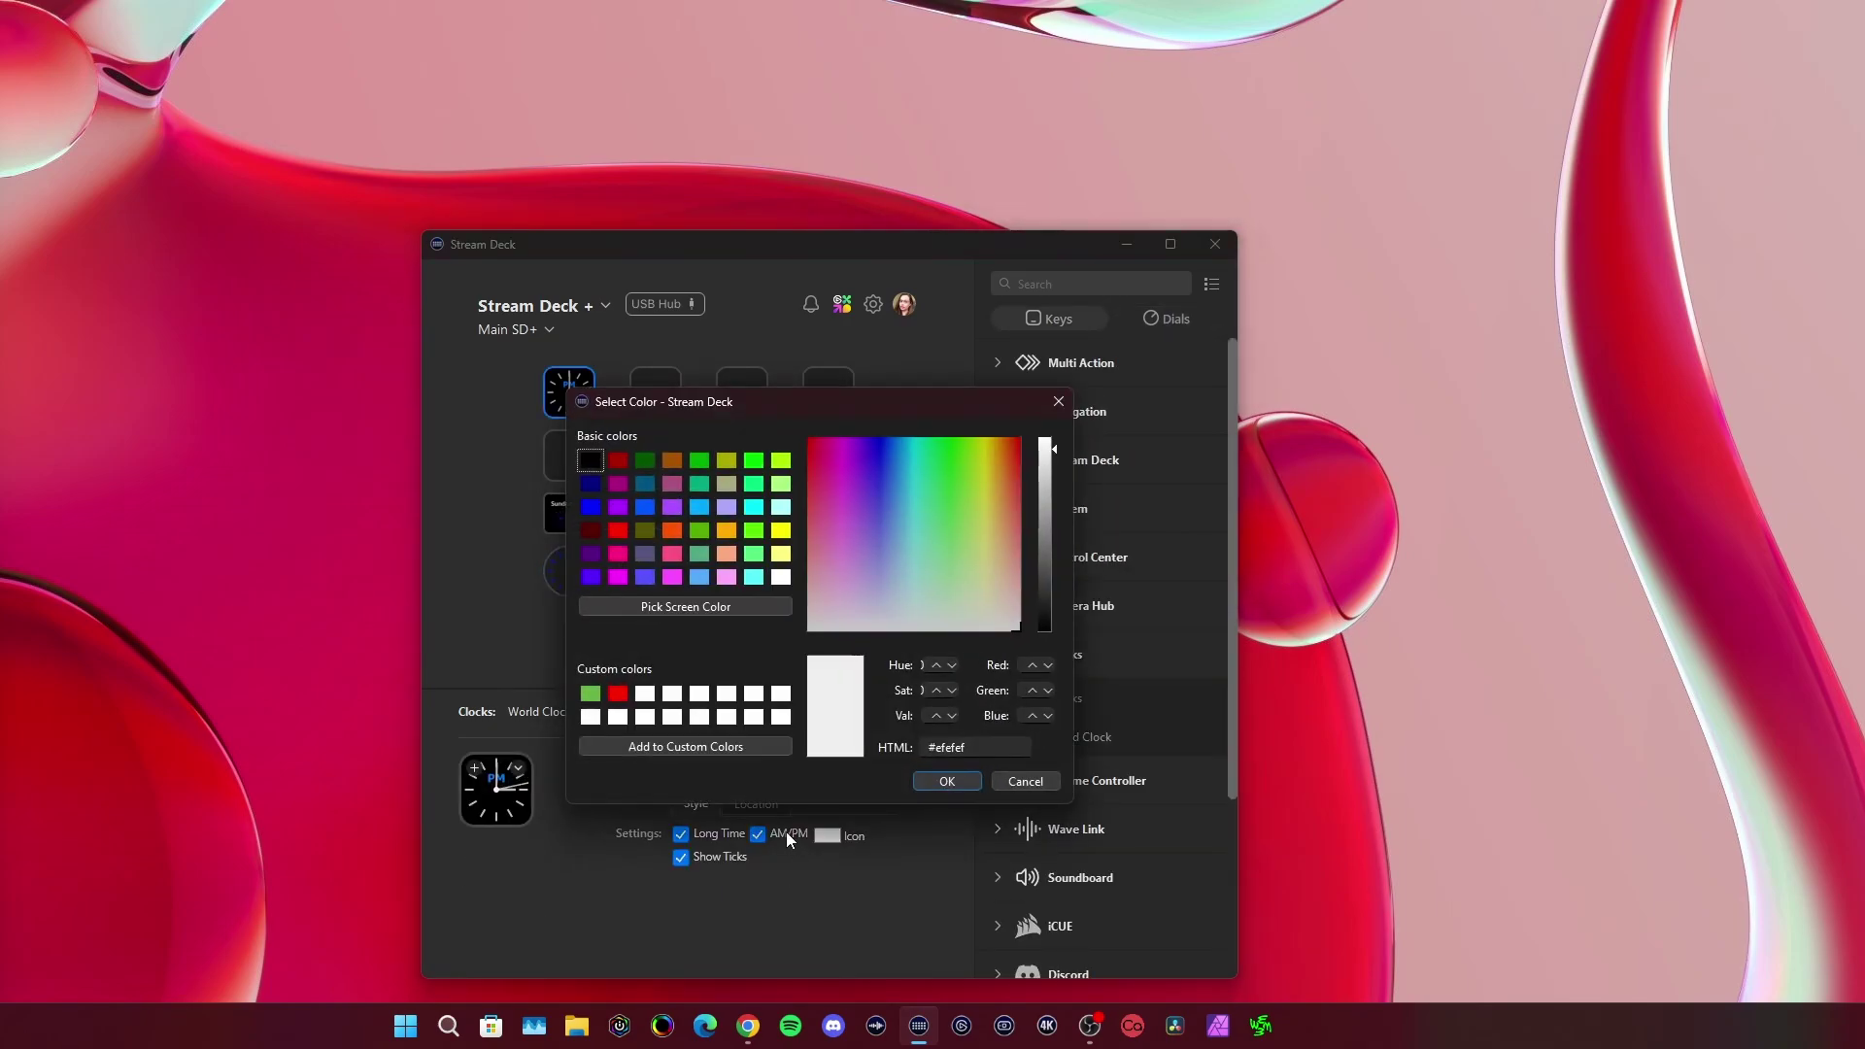
{"action": "left_click", "coordinate": [673, 577]}
{"action": "left_click", "coordinate": [946, 782]}
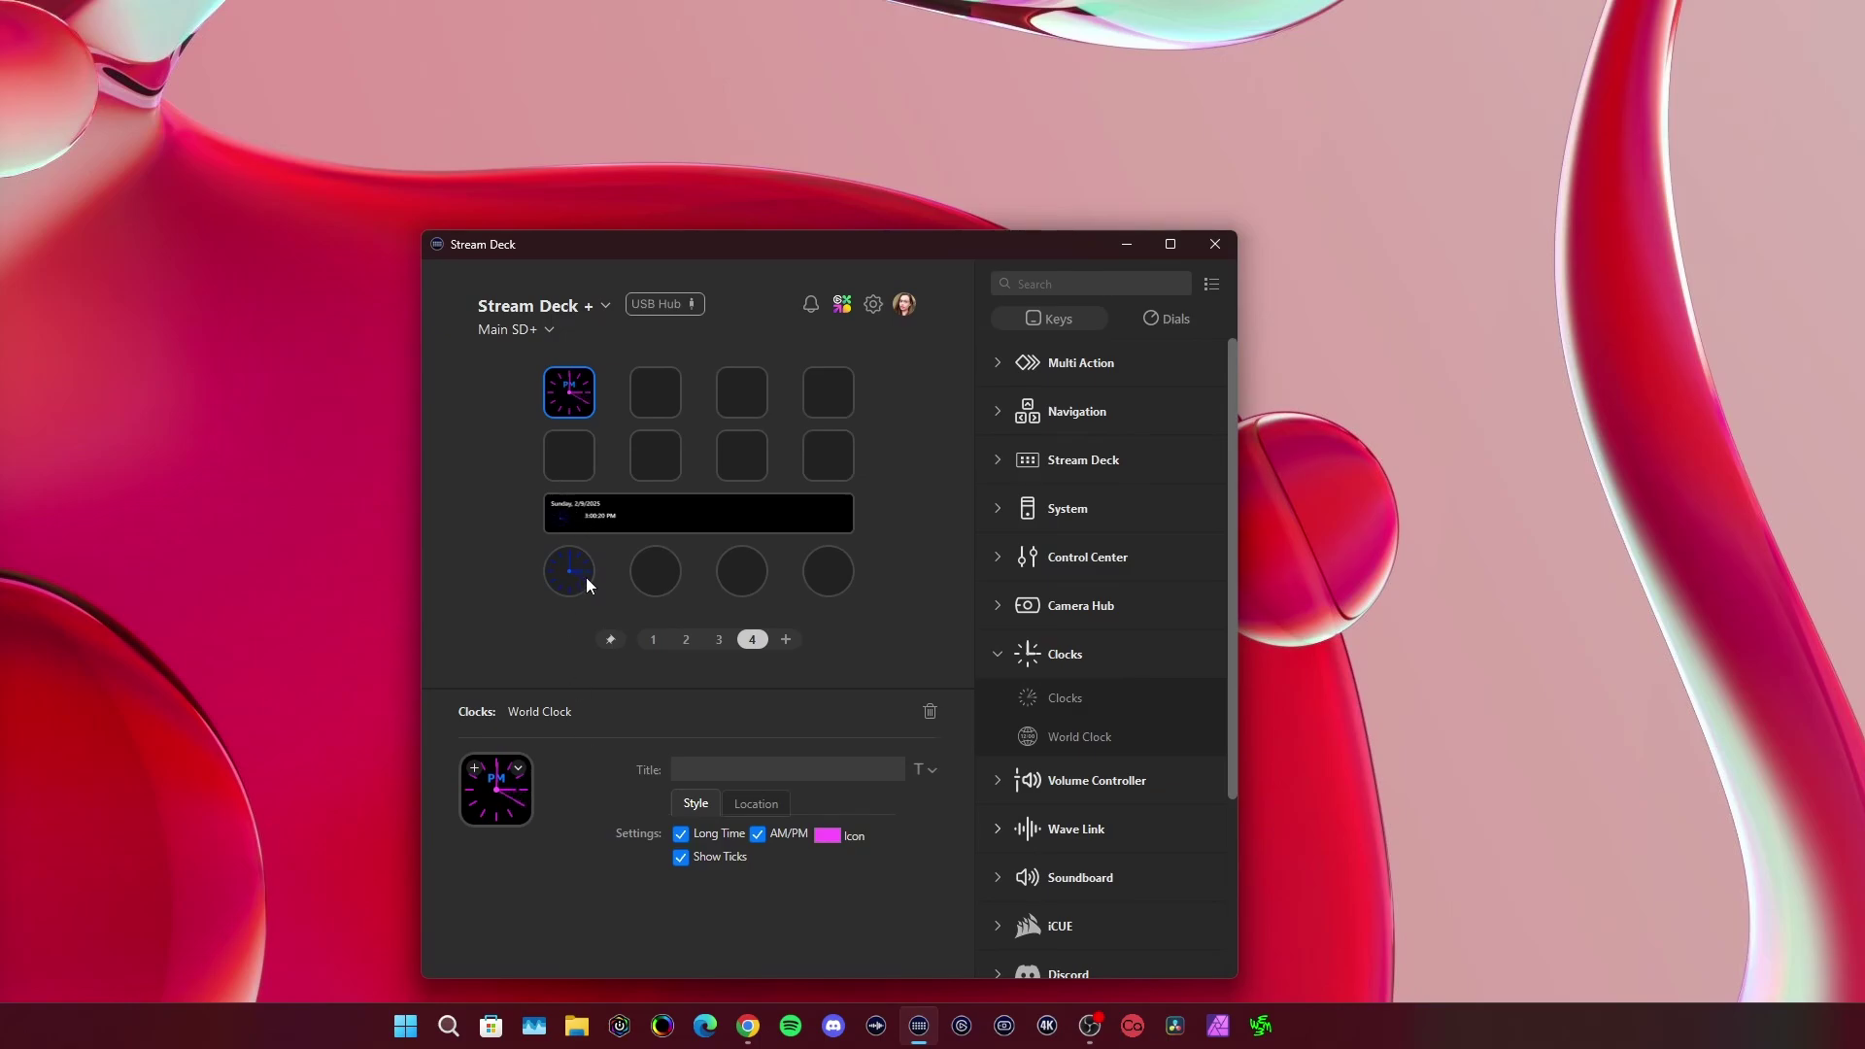
Step: Set the key clock to Chicago time labelled CST
{"action": "left_click", "coordinate": [756, 803]}
{"action": "scroll", "coordinate": [739, 855], "scroll_direction": "down", "scroll_amount": 4}
{"action": "scroll", "coordinate": [773, 853], "scroll_direction": "up", "scroll_amount": 4}
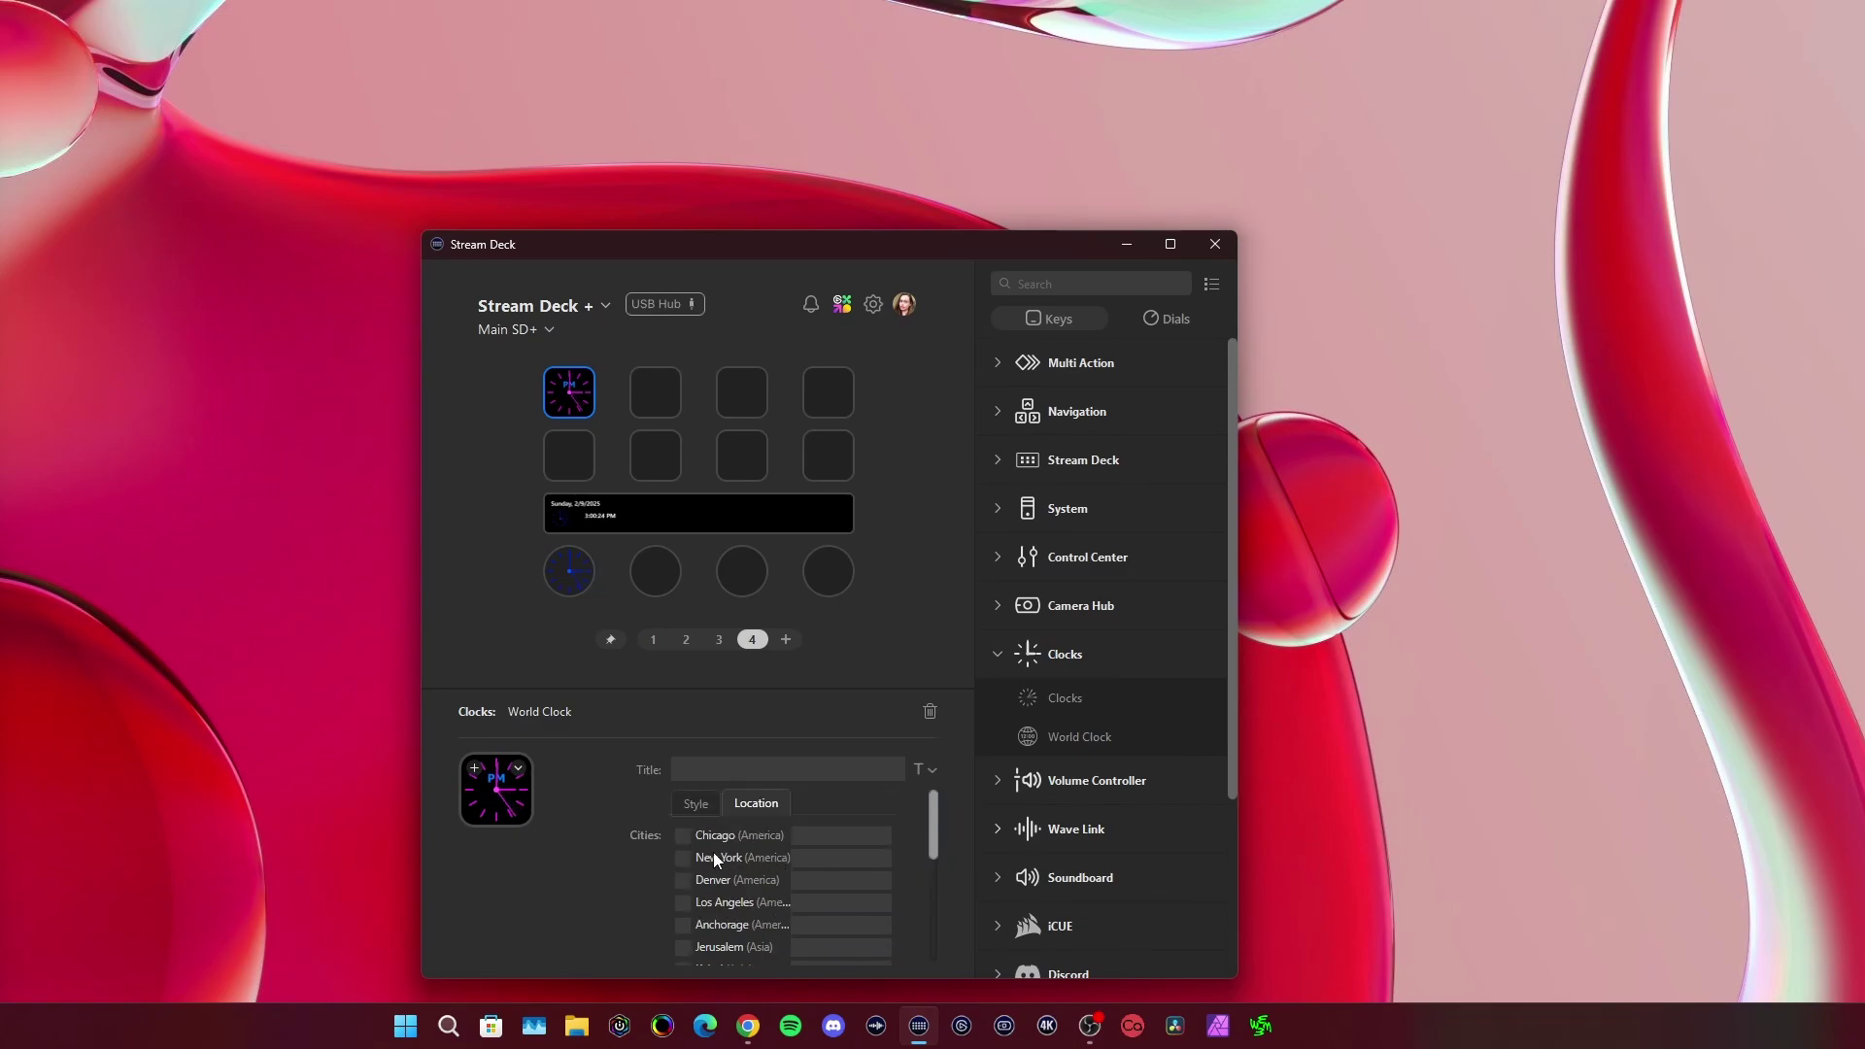
{"action": "left_click", "coordinate": [815, 836]}
{"action": "type", "text": "CST"}
{"action": "left_click", "coordinate": [684, 838]}
Step: Set the dial clock to Chicago time labelled CST
{"action": "left_click", "coordinate": [584, 575]}
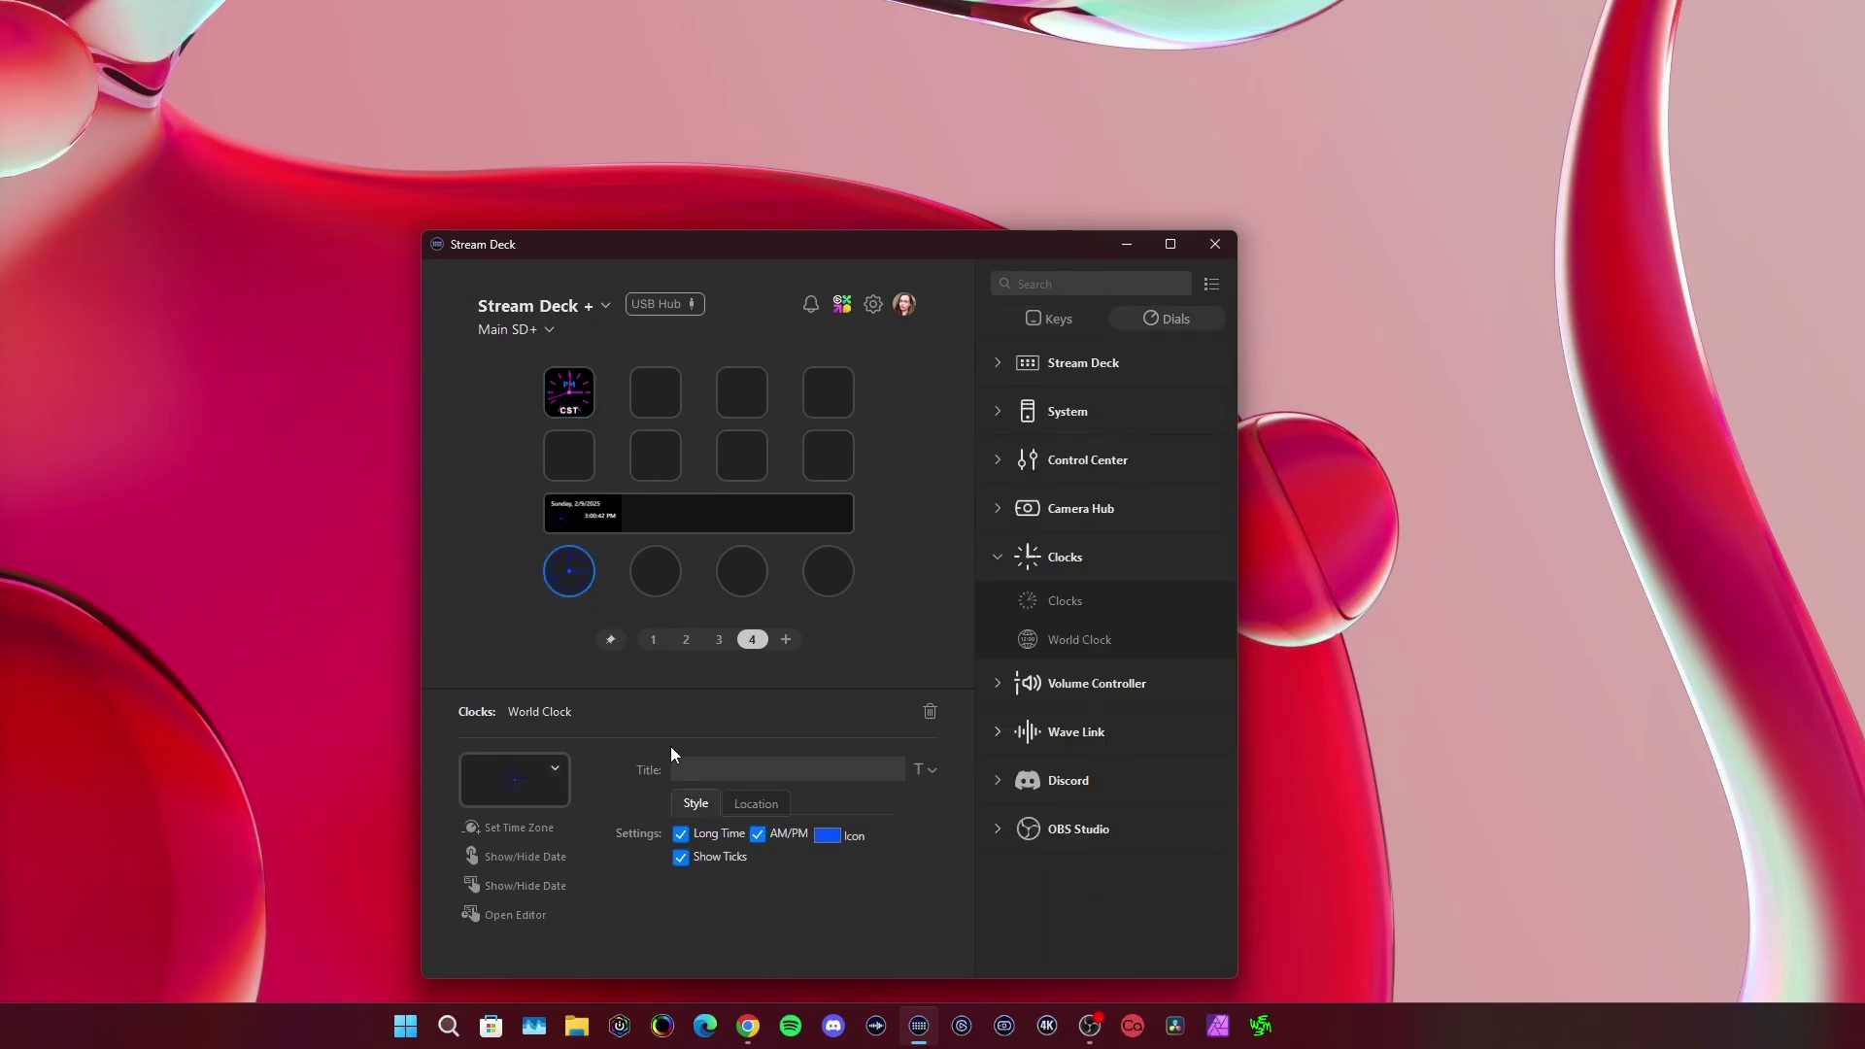
{"action": "left_click", "coordinate": [748, 806]}
{"action": "left_click", "coordinate": [827, 835]}
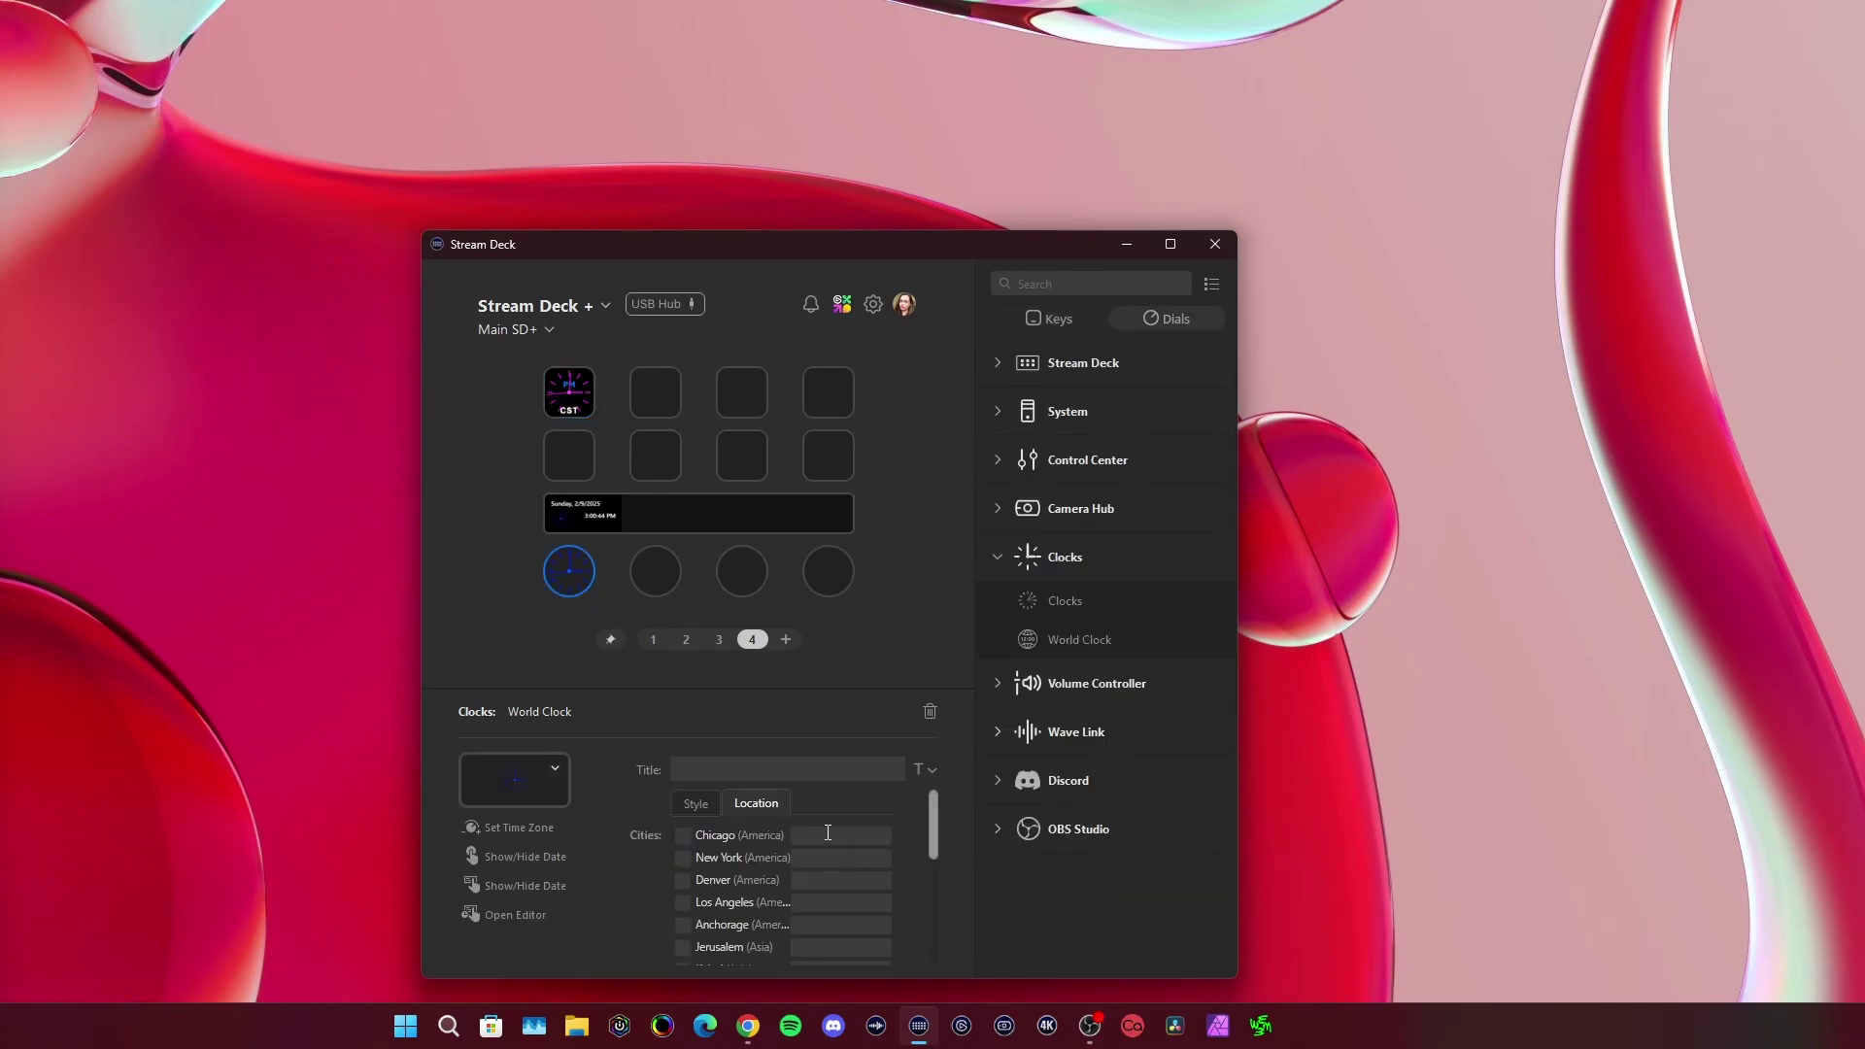
{"action": "type", "text": "CST"}
{"action": "left_click", "coordinate": [683, 836]}
Step: Place Clocks actions on the second key and the second dial
{"action": "left_click", "coordinate": [563, 396]}
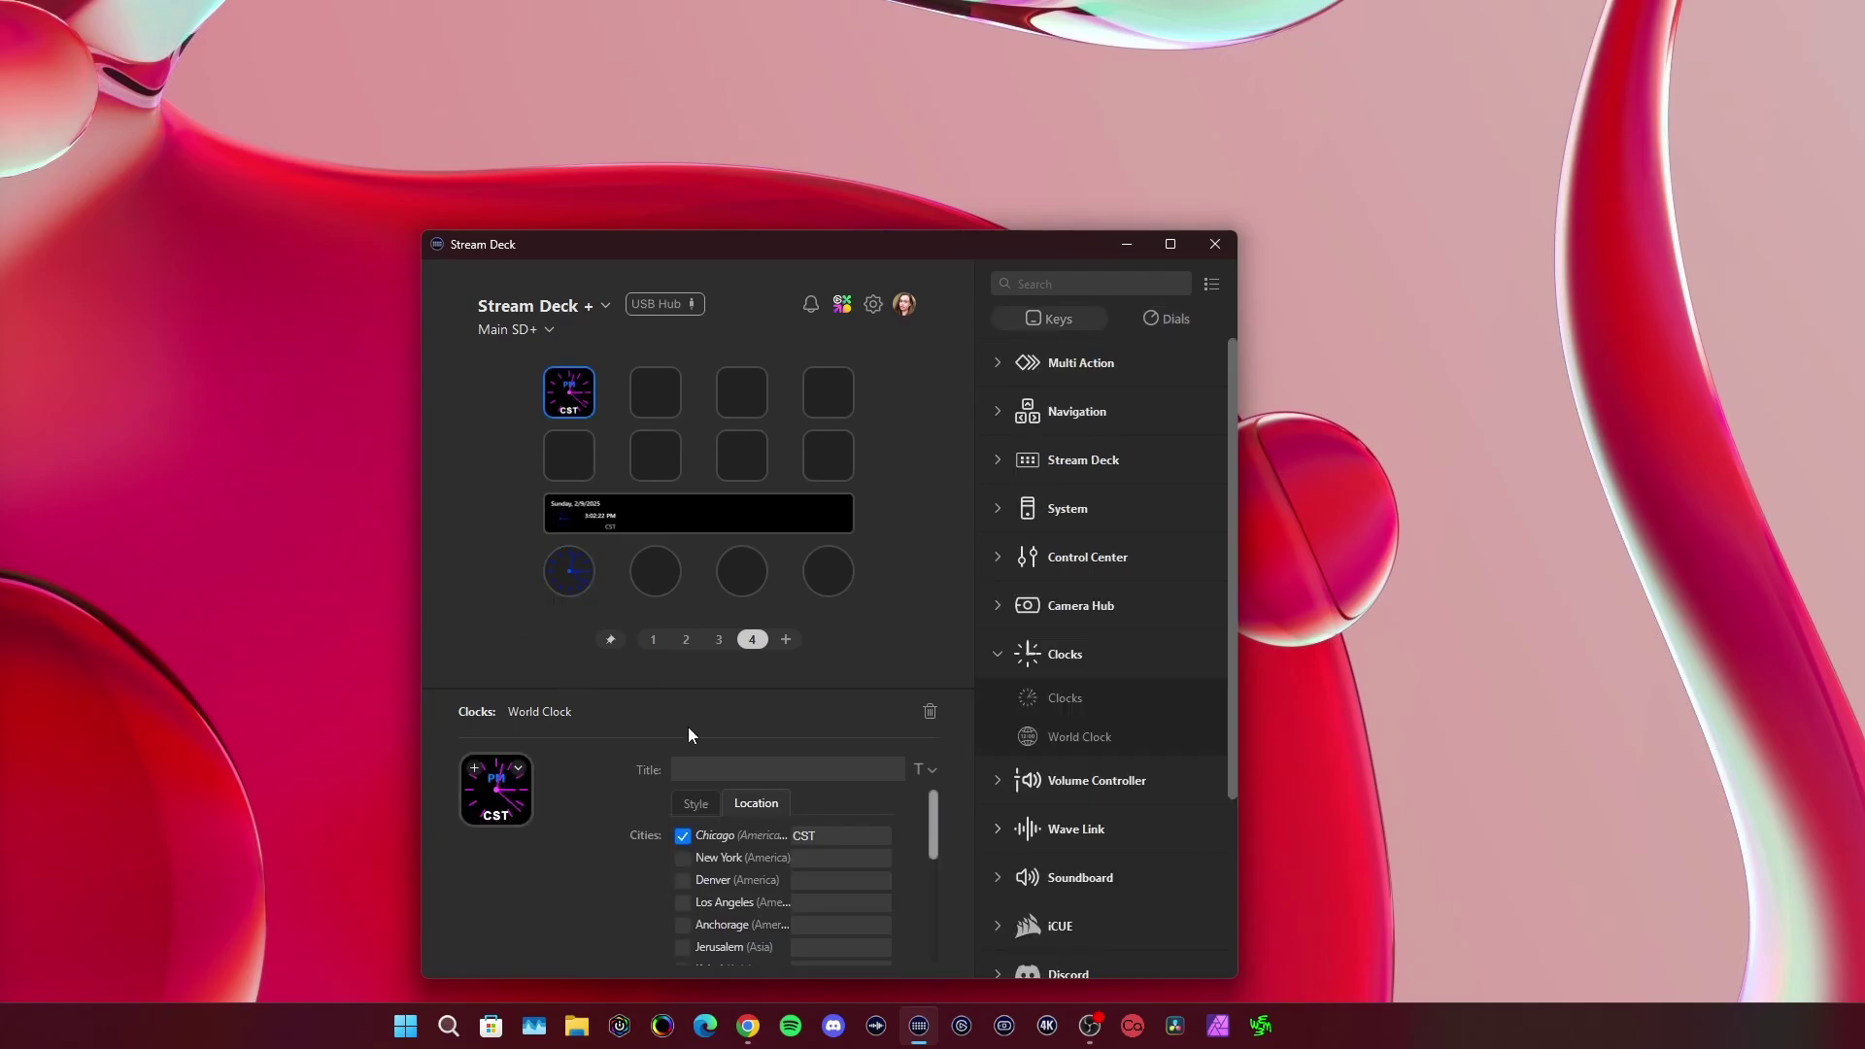
{"action": "scroll", "coordinate": [755, 878], "scroll_direction": "down", "scroll_amount": 5}
{"action": "scroll", "coordinate": [651, 814], "scroll_direction": "up", "scroll_amount": 3}
{"action": "scroll", "coordinate": [651, 814], "scroll_direction": "up", "scroll_amount": 2}
{"action": "left_click_drag", "start_coordinate": [1028, 702], "coordinate": [656, 392]}
{"action": "left_click_drag", "start_coordinate": [1028, 698], "coordinate": [656, 573]}
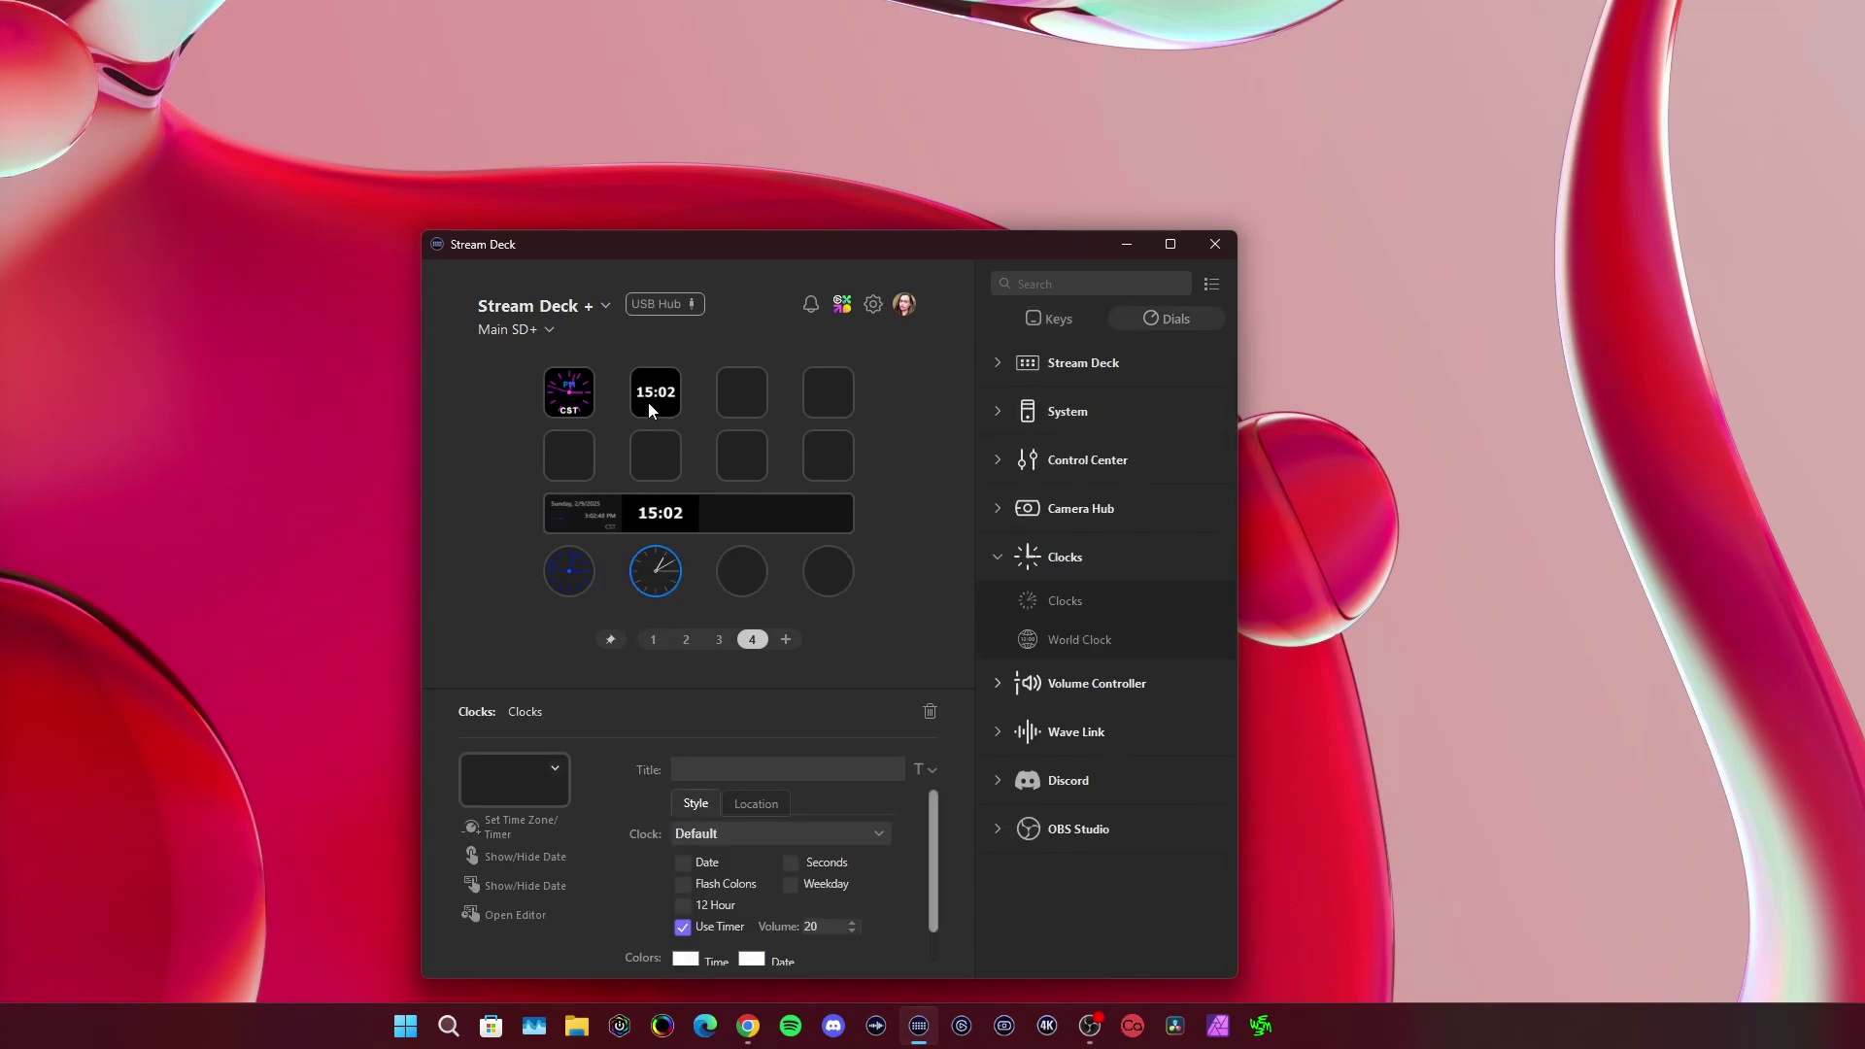
Step: Show the date on both new clocks and give the dial clock 12-hour time, seconds and weekday
{"action": "left_click", "coordinate": [683, 864]}
{"action": "left_click", "coordinate": [656, 392]}
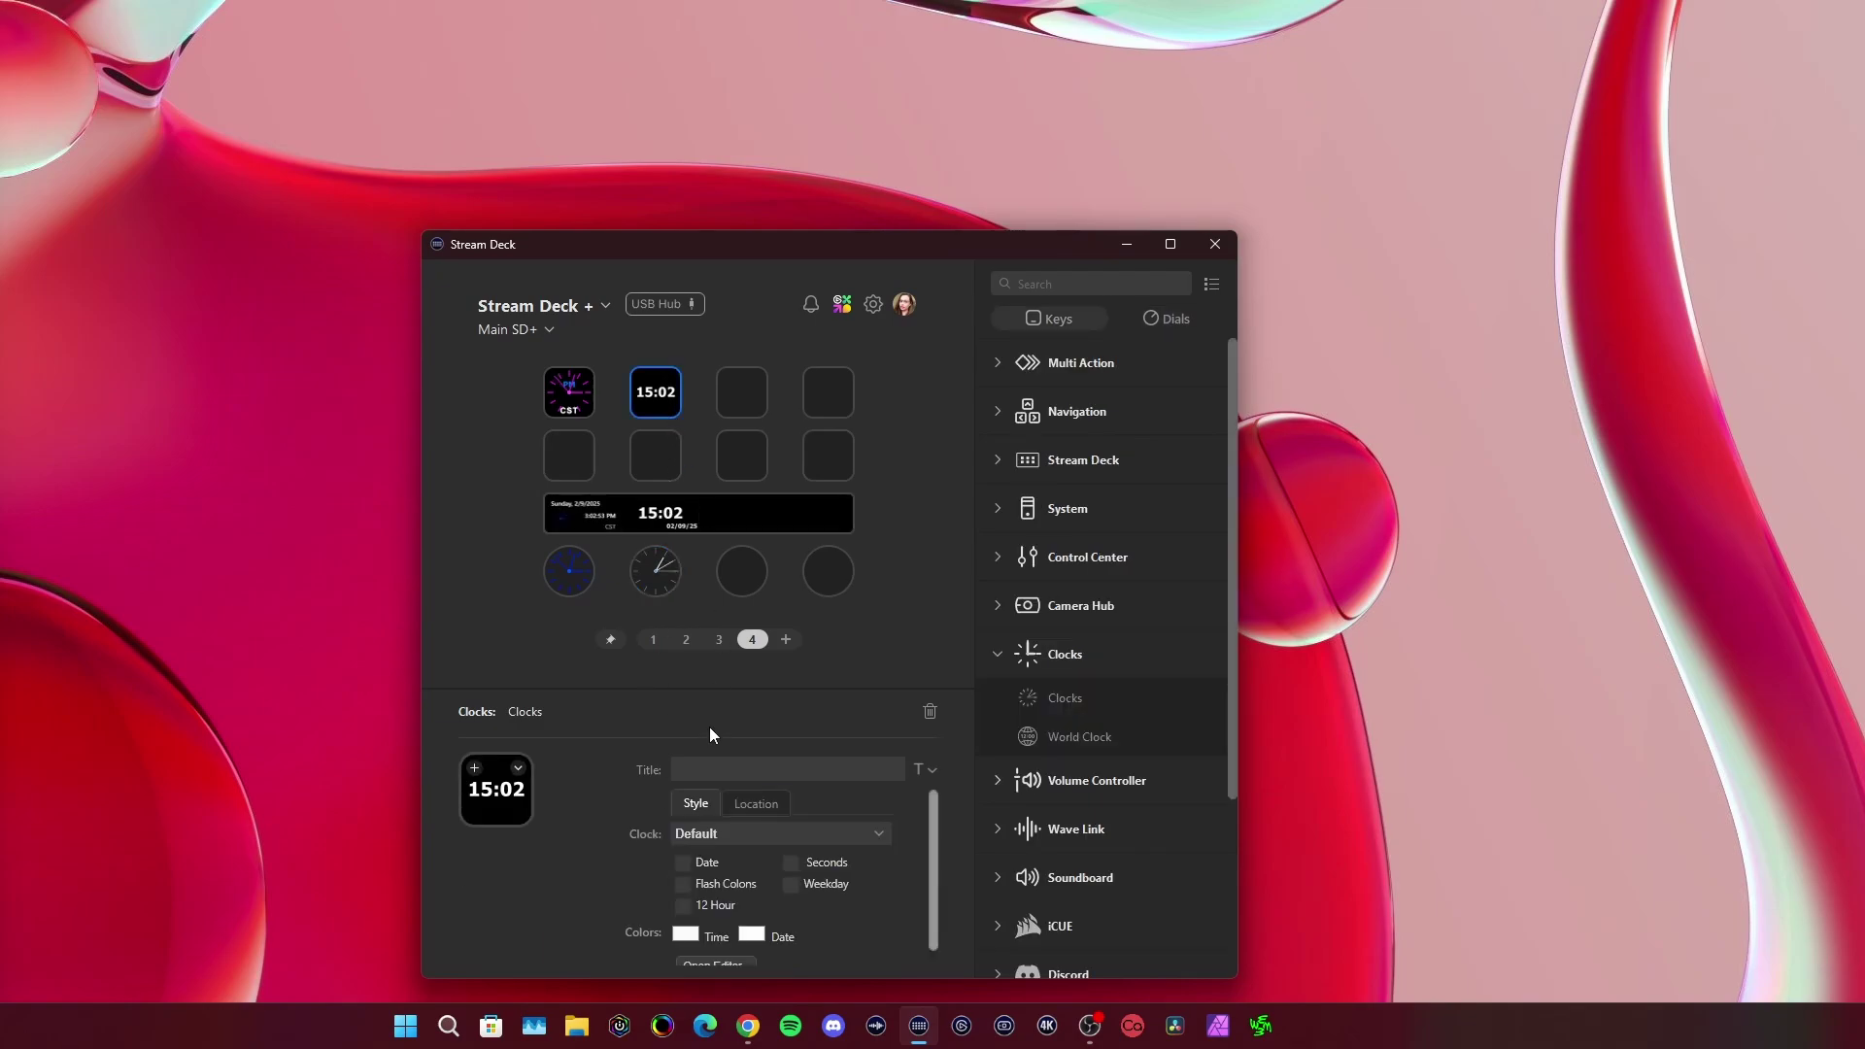
{"action": "left_click", "coordinate": [683, 865]}
{"action": "left_click", "coordinate": [658, 581]}
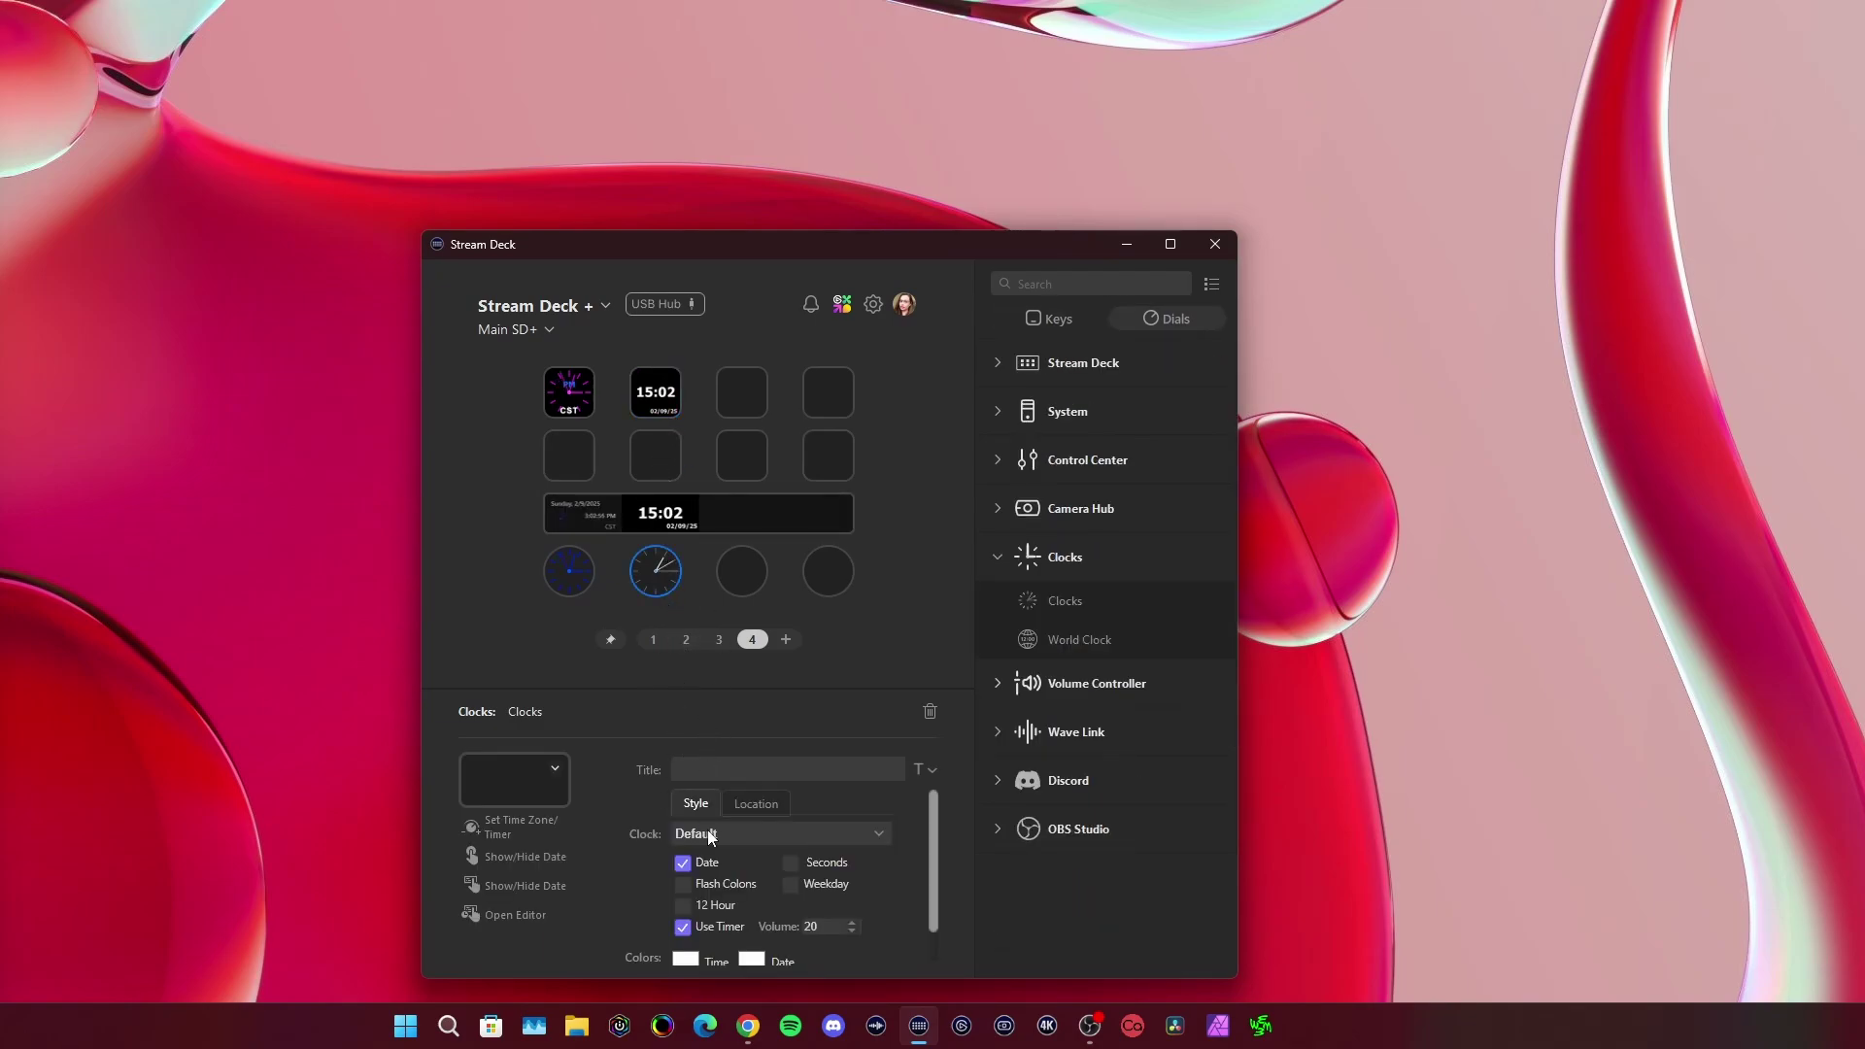
{"action": "left_click", "coordinate": [684, 907]}
{"action": "left_click", "coordinate": [792, 864]}
{"action": "left_click", "coordinate": [791, 885]}
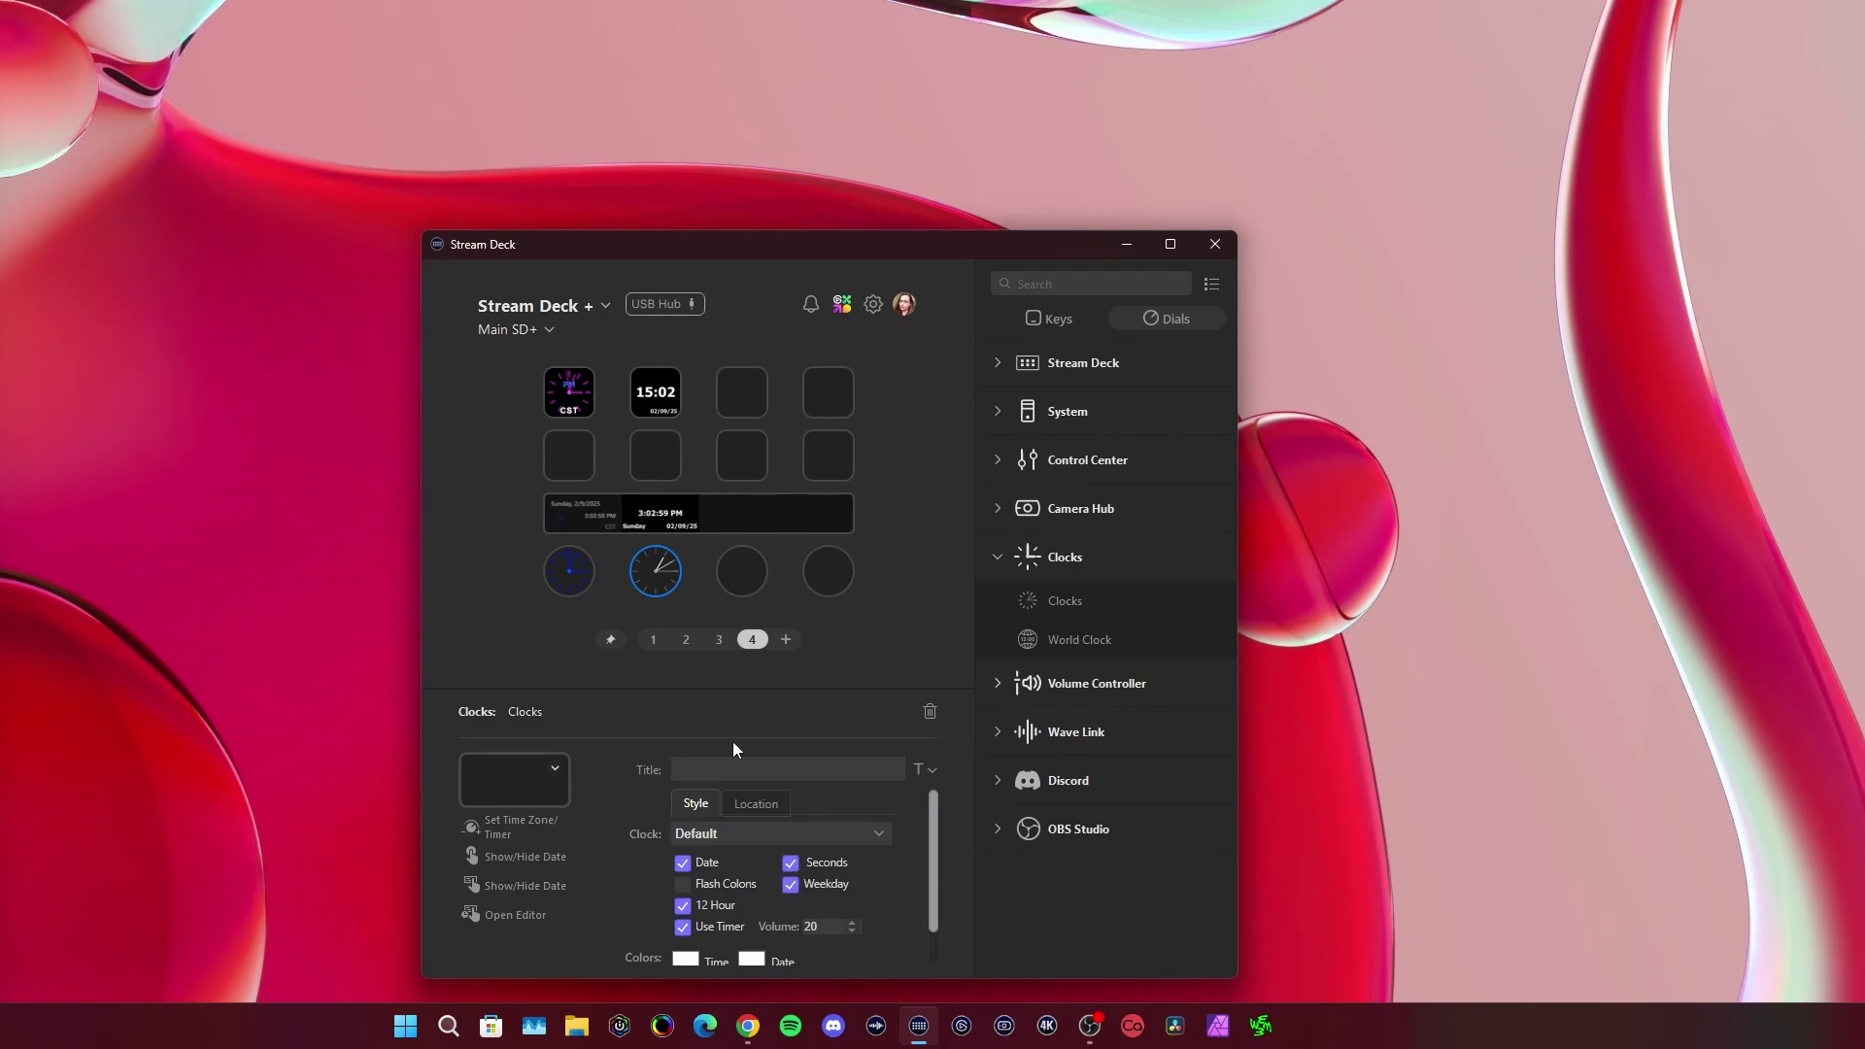
Step: Give the second key's clock 12-hour time, seconds and weekday
{"action": "left_click", "coordinate": [646, 396]}
{"action": "left_click", "coordinate": [684, 907]}
{"action": "left_click", "coordinate": [790, 864]}
{"action": "left_click", "coordinate": [791, 885]}
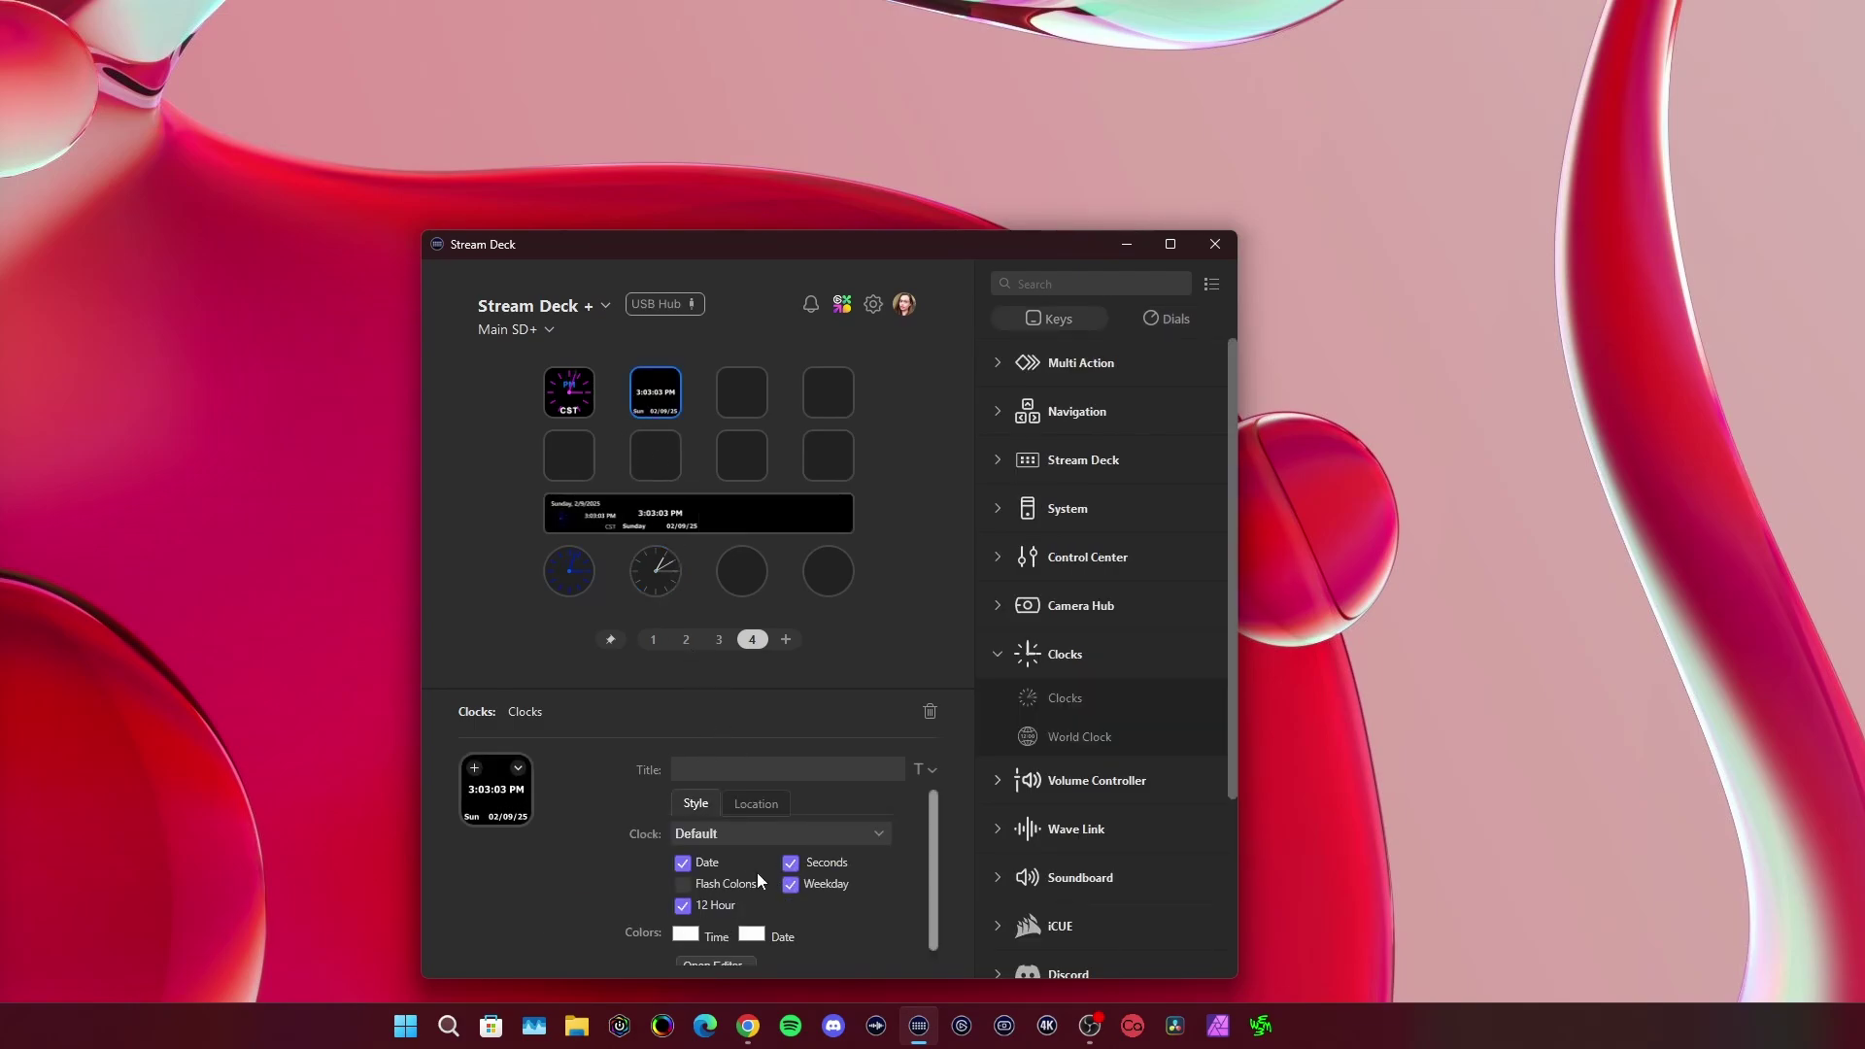
Step: Toggle Flash Colors on and off for the key clock and turn it off on the dial
{"action": "left_click", "coordinate": [683, 886]}
{"action": "left_click", "coordinate": [683, 885]}
{"action": "left_click", "coordinate": [663, 559]}
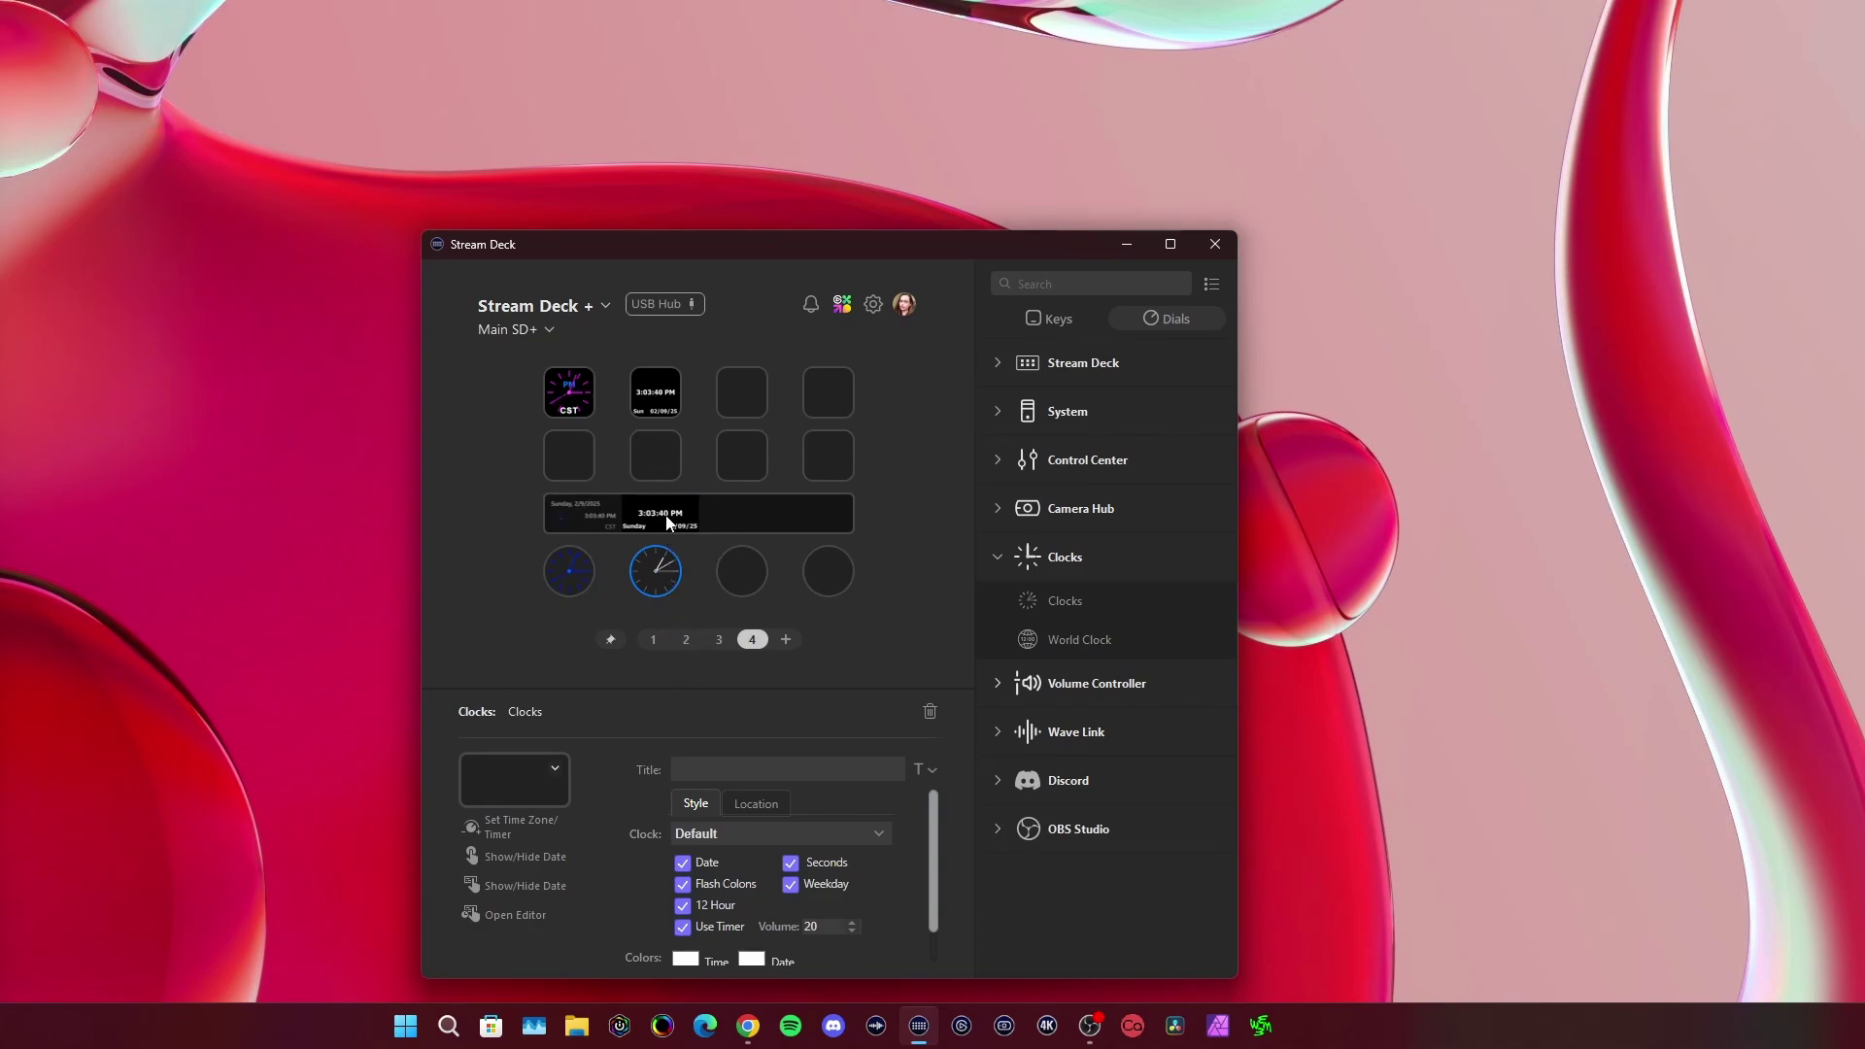
{"action": "left_click", "coordinate": [681, 885]}
{"action": "scroll", "coordinate": [650, 829], "scroll_direction": "down", "scroll_amount": 1}
Step: Label Chicago as CST in the second dial clock's Location settings
{"action": "left_click", "coordinate": [764, 806]}
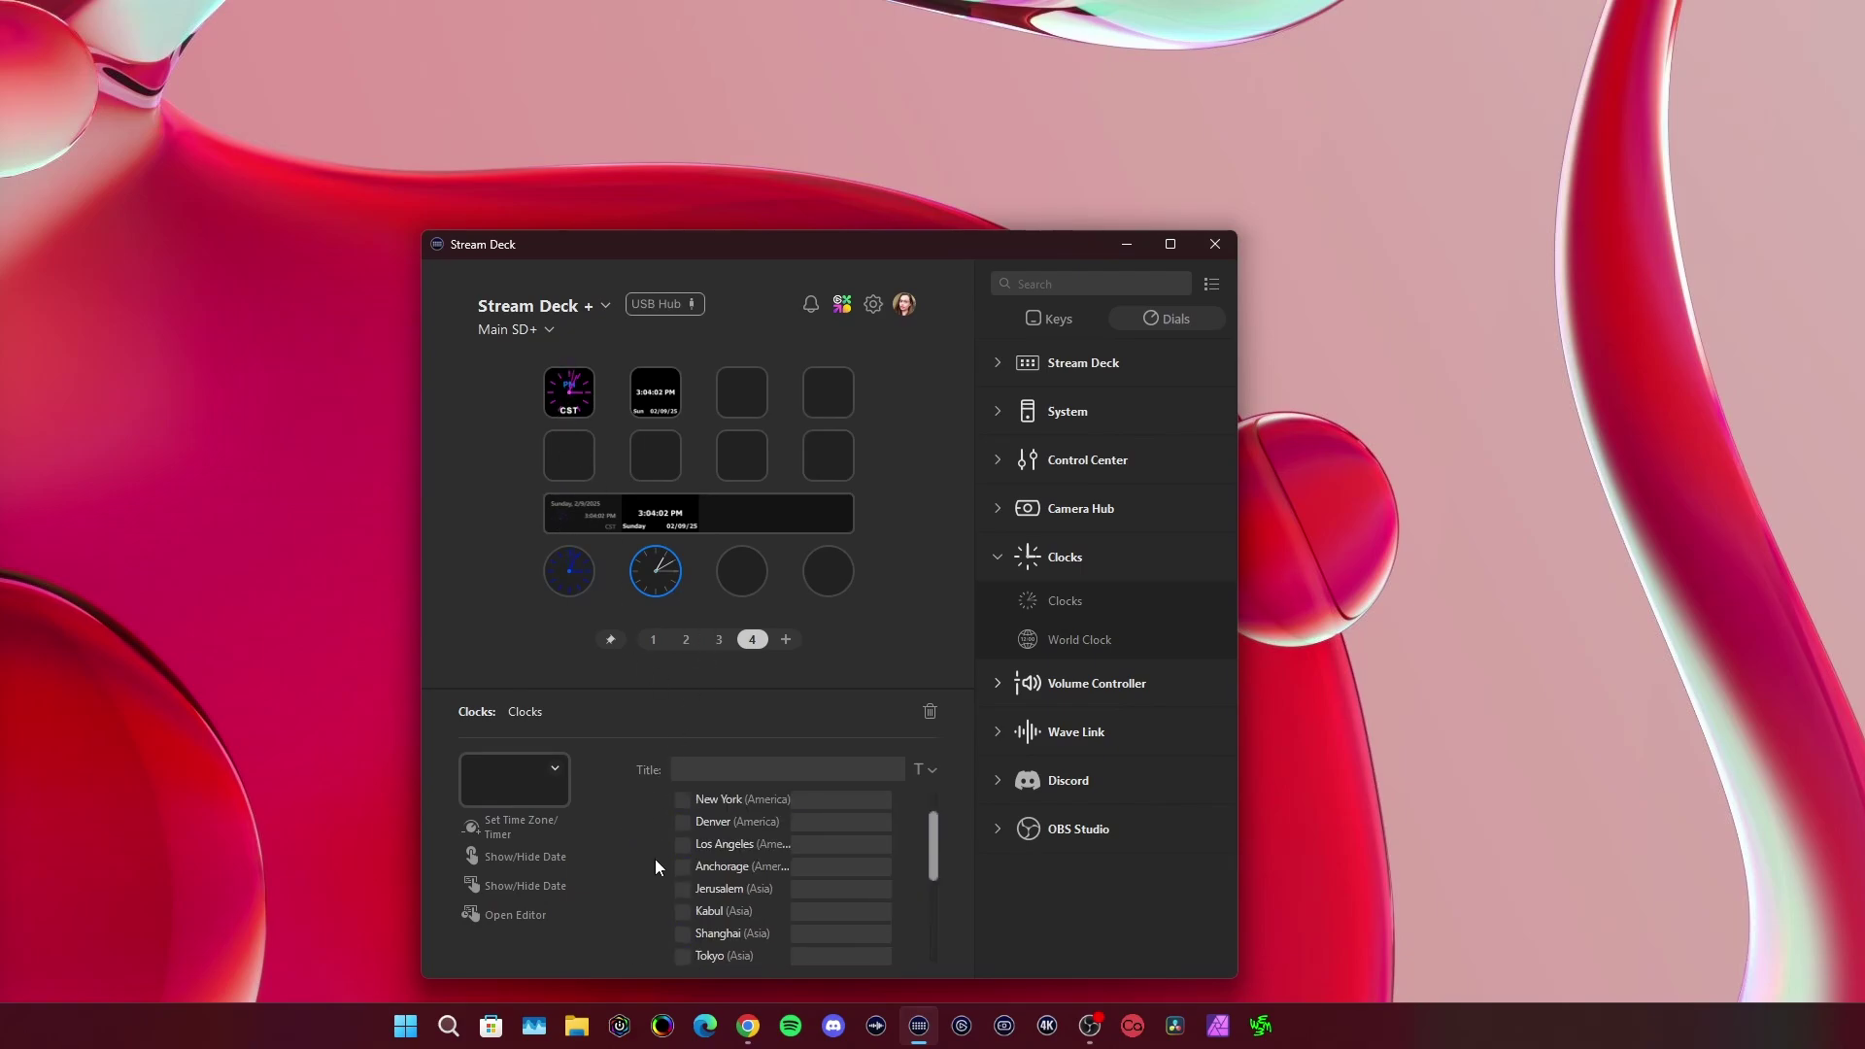
{"action": "left_click", "coordinate": [829, 806]}
{"action": "scroll", "coordinate": [699, 828], "scroll_direction": "up", "scroll_amount": 2}
{"action": "left_click", "coordinate": [831, 836]}
{"action": "type", "text": "CST"}
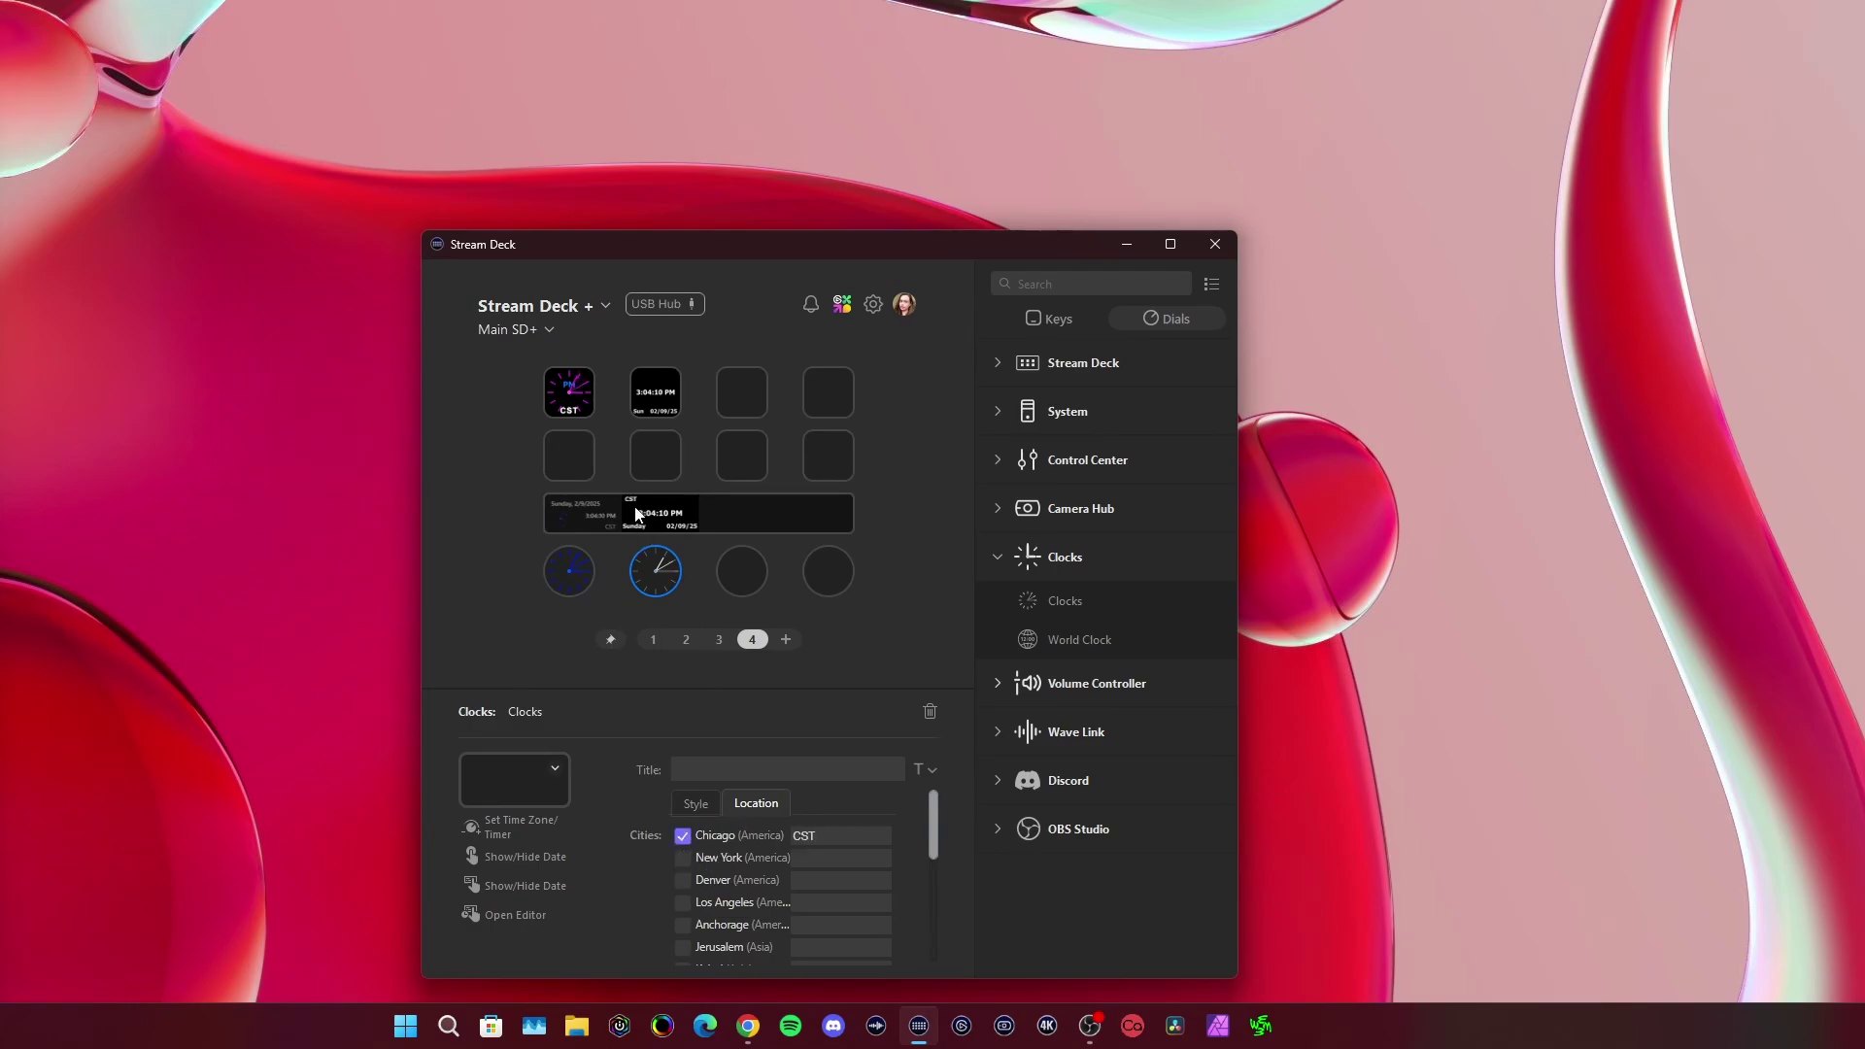
Step: Set the digital clock key to Chicago time labelled CST
{"action": "left_click", "coordinate": [655, 391]}
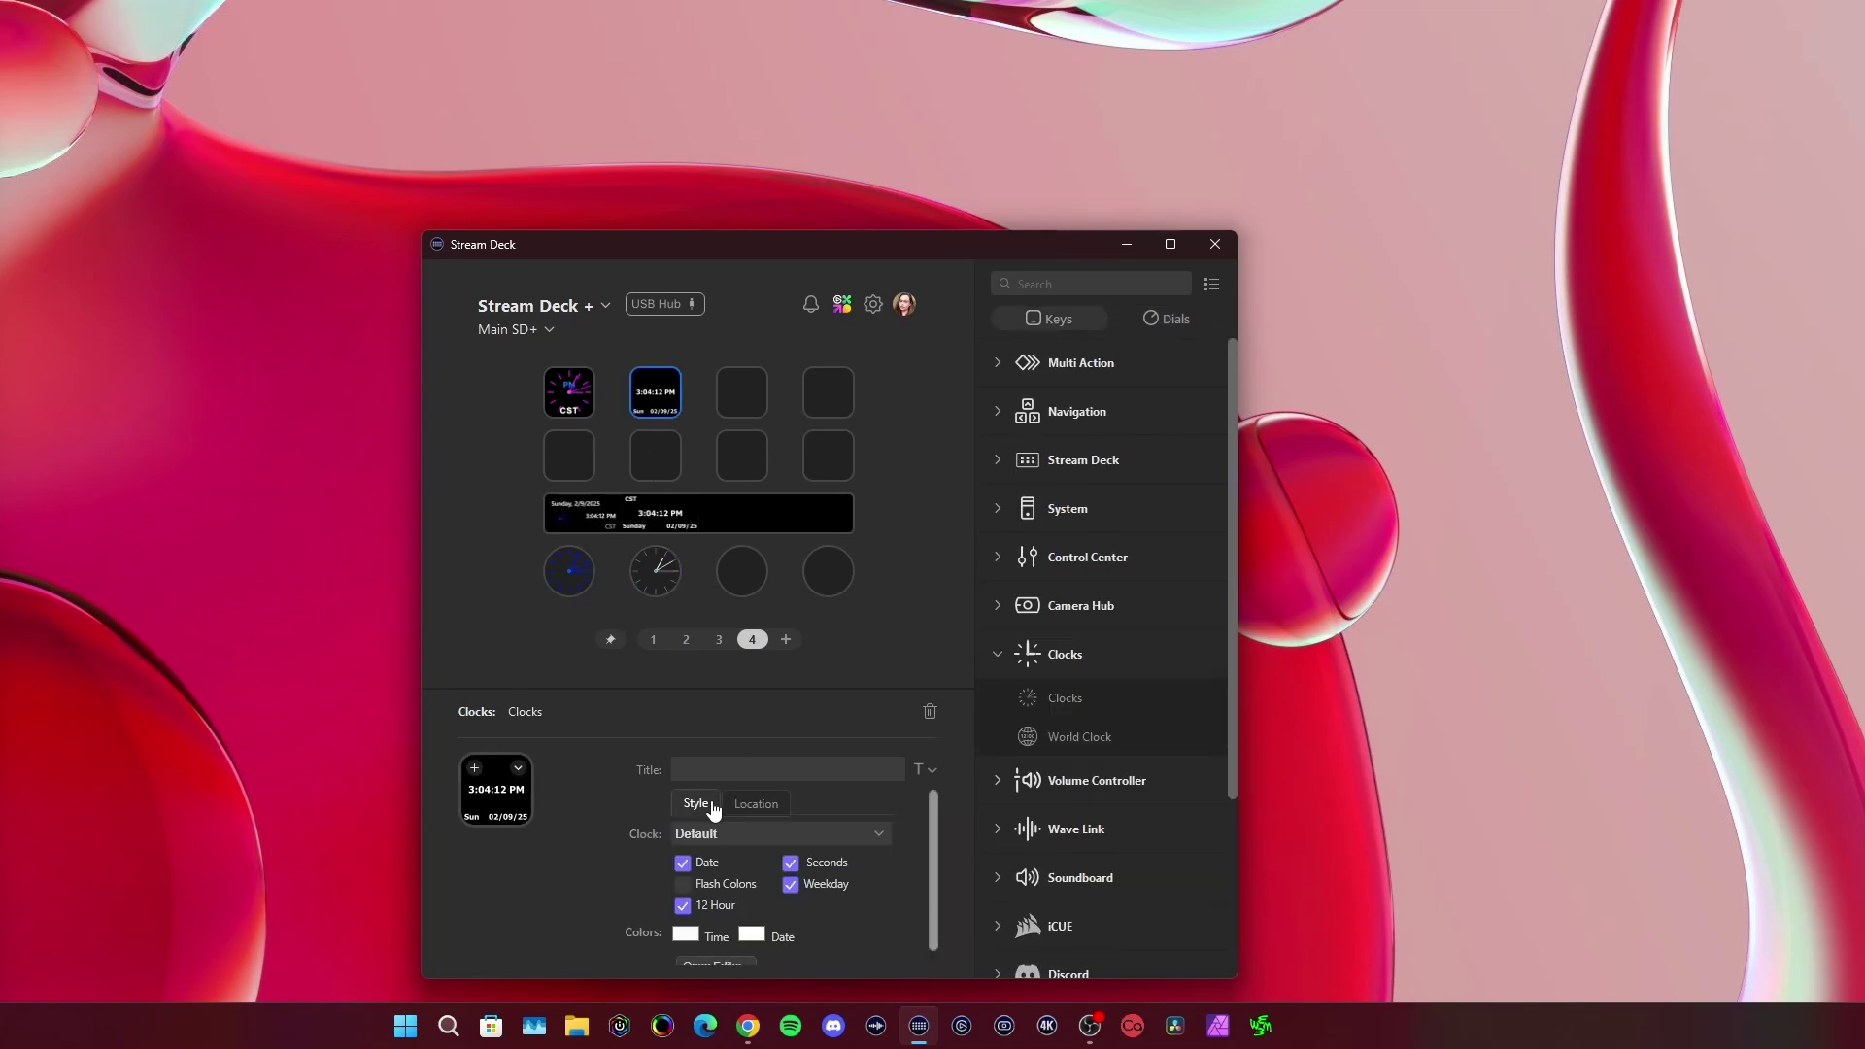
{"action": "left_click", "coordinate": [810, 837]}
{"action": "type", "text": "CST"}
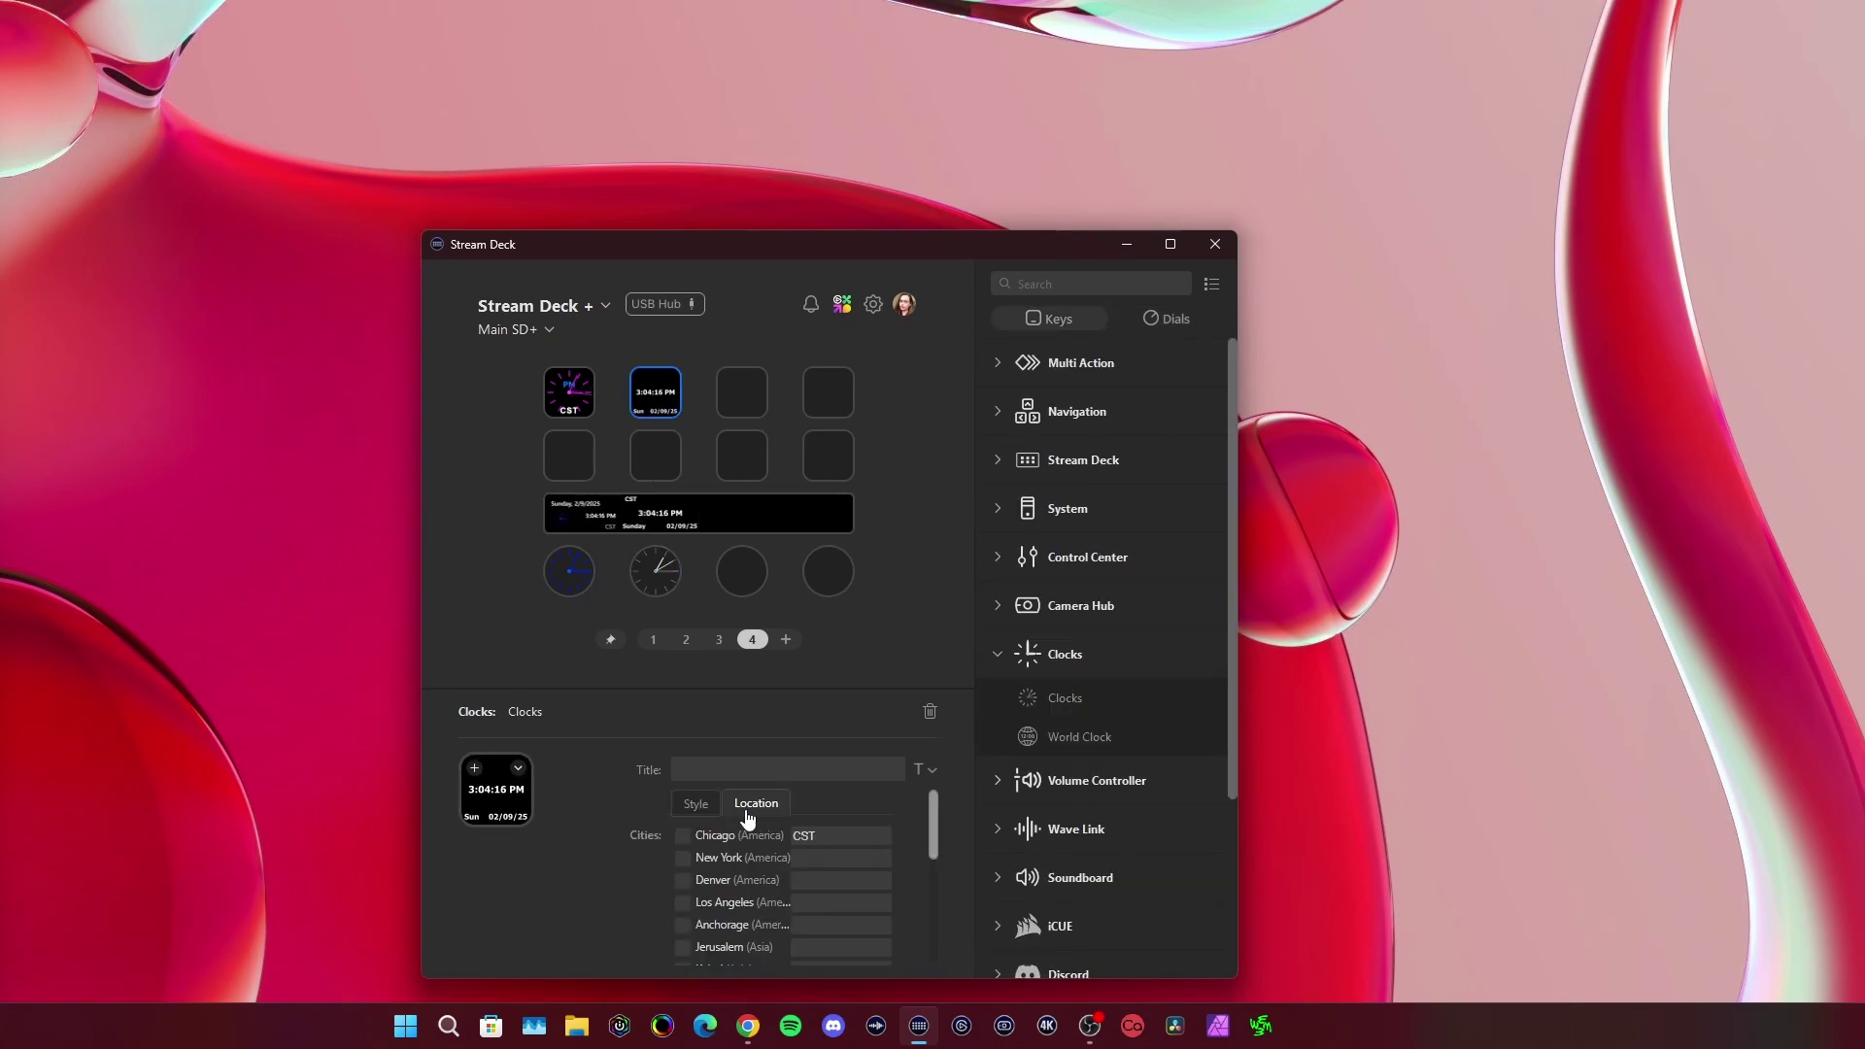
{"action": "left_click", "coordinate": [684, 838]}
Step: Review the key and dial clock settings, then expand the Stream Deck actions to show Dial Stack
{"action": "left_click", "coordinate": [656, 455]}
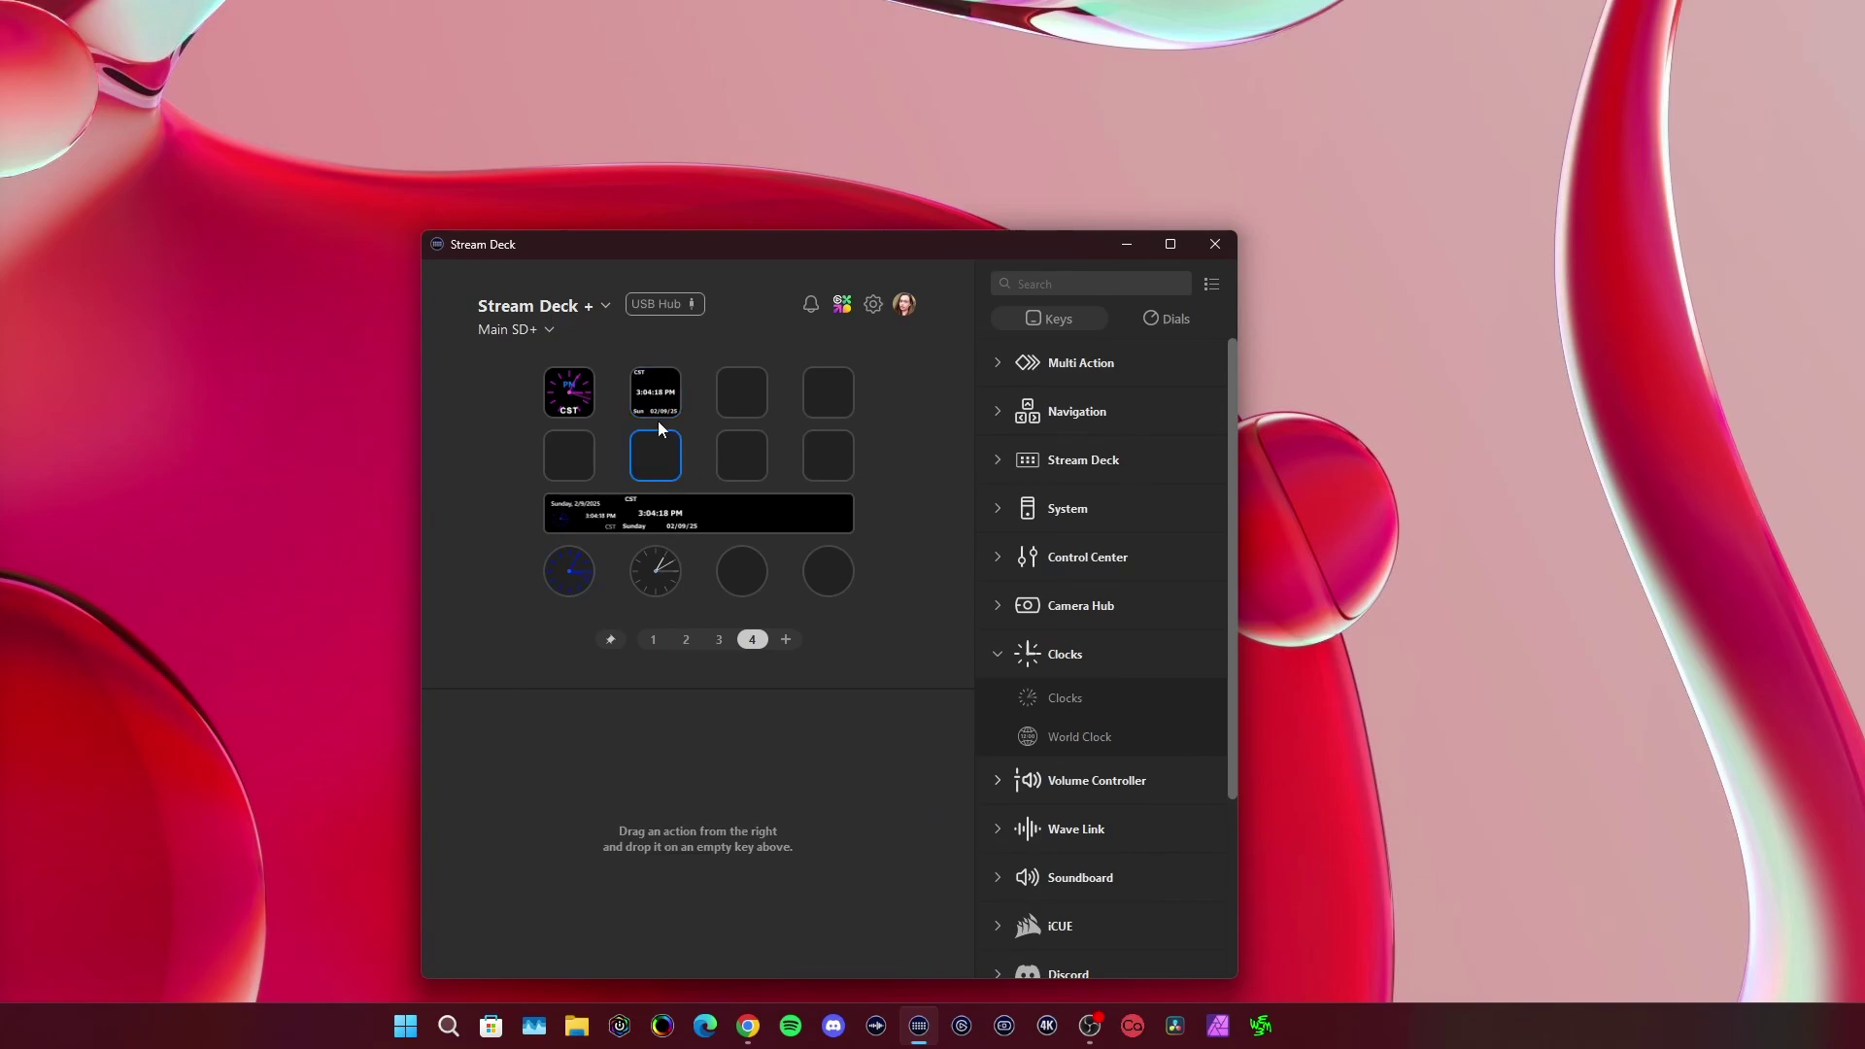
{"action": "left_click", "coordinate": [661, 406]}
{"action": "left_click", "coordinate": [588, 402]}
{"action": "left_click", "coordinate": [656, 399]}
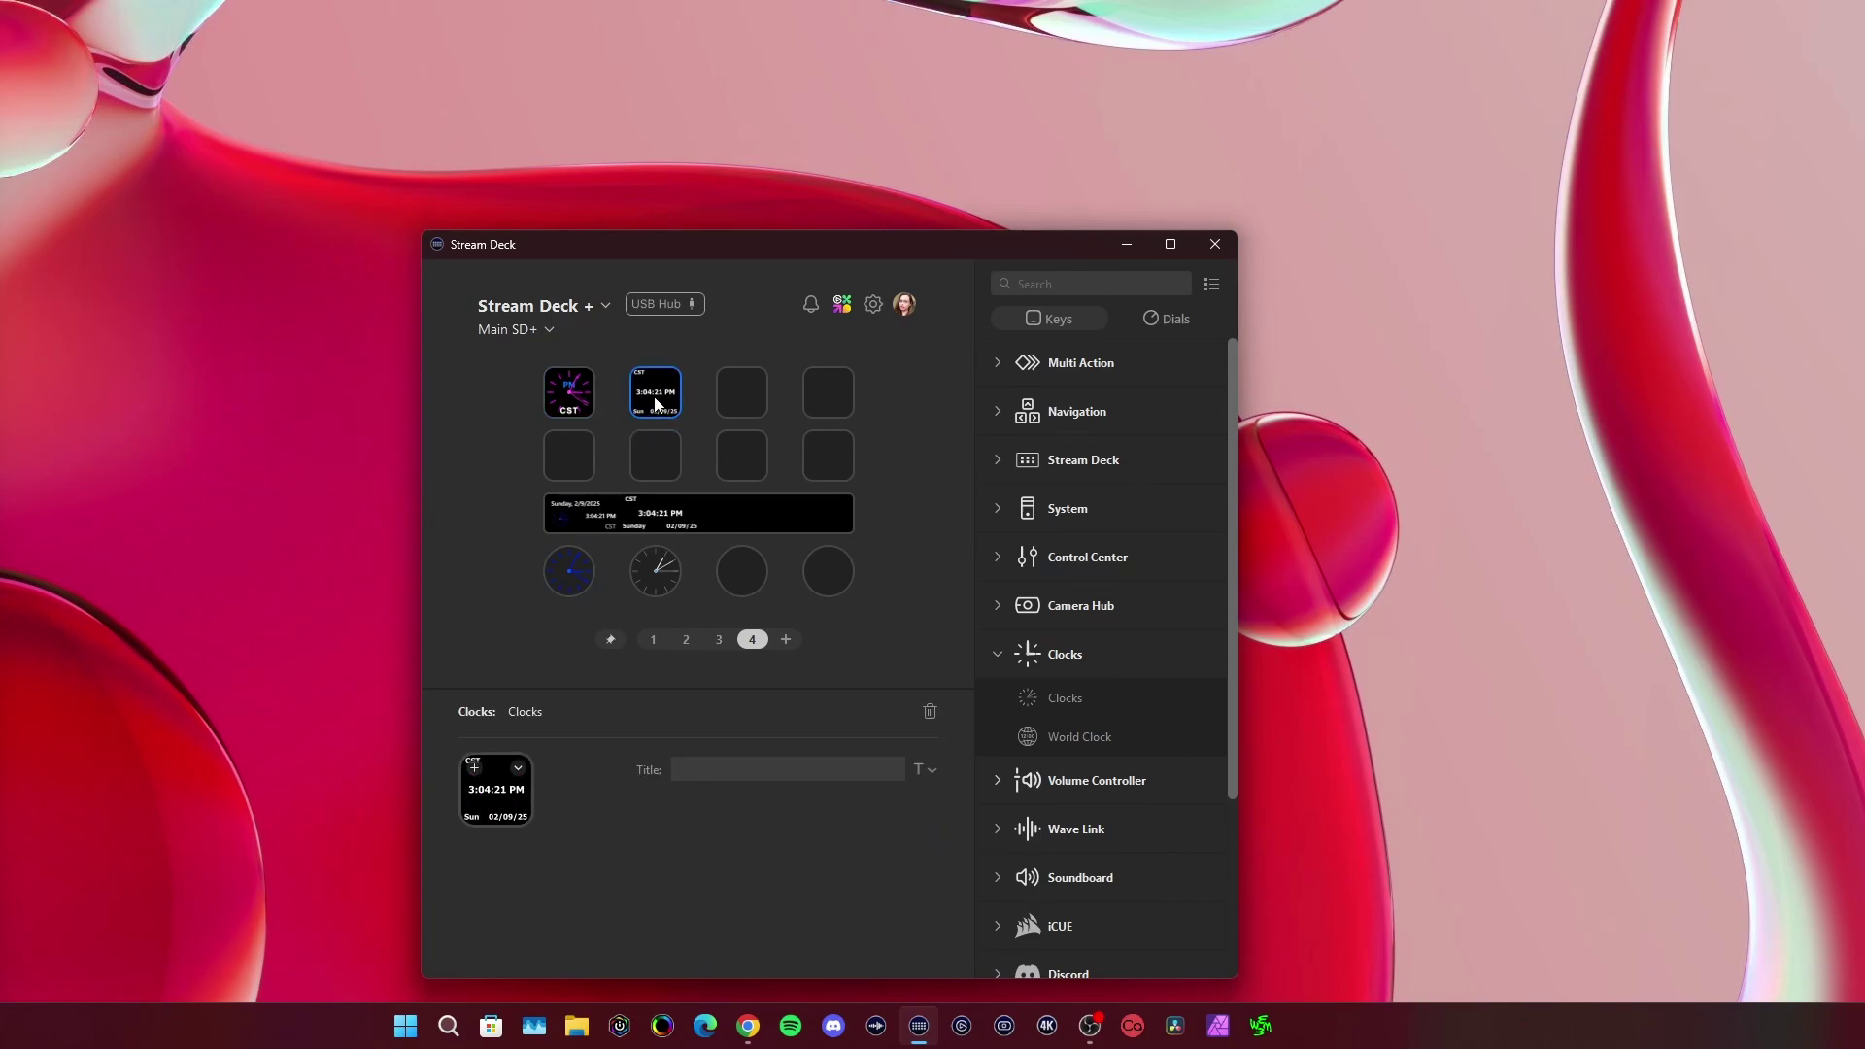
{"action": "left_click", "coordinate": [661, 580]}
{"action": "left_click", "coordinate": [571, 569]}
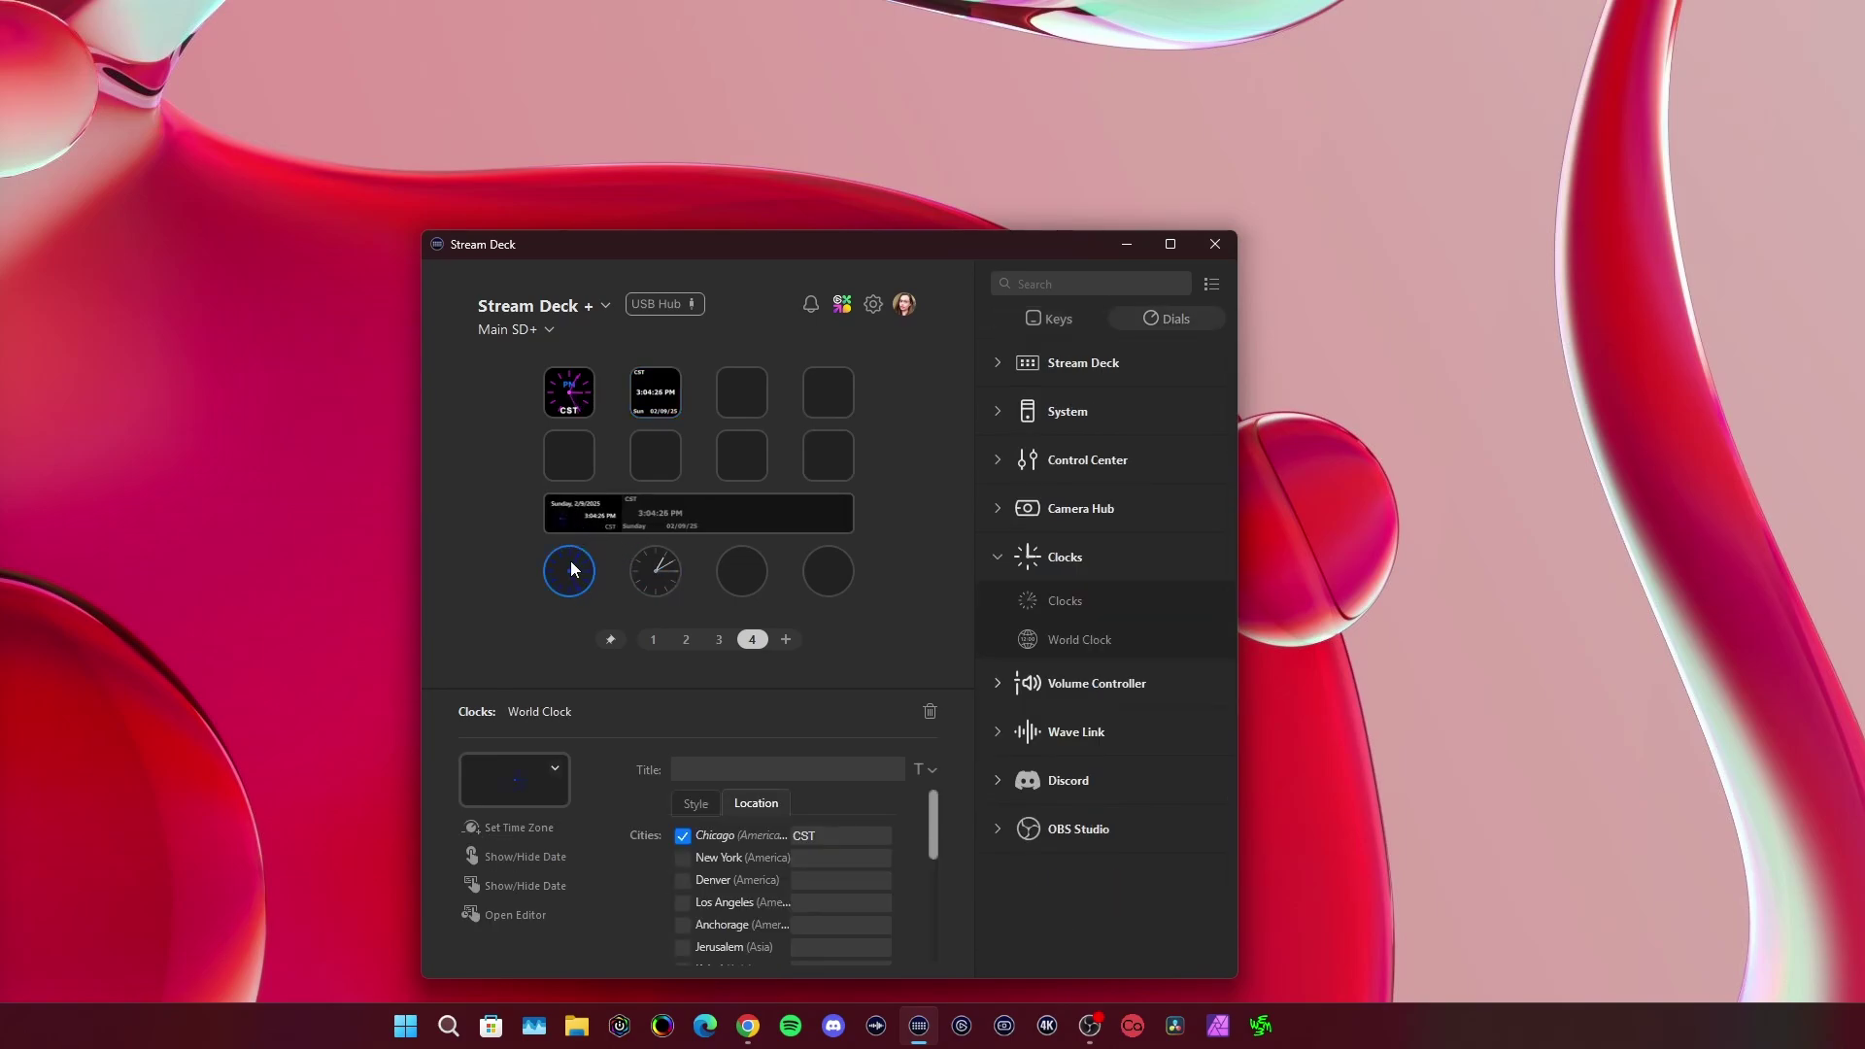
{"action": "left_click", "coordinate": [667, 578]}
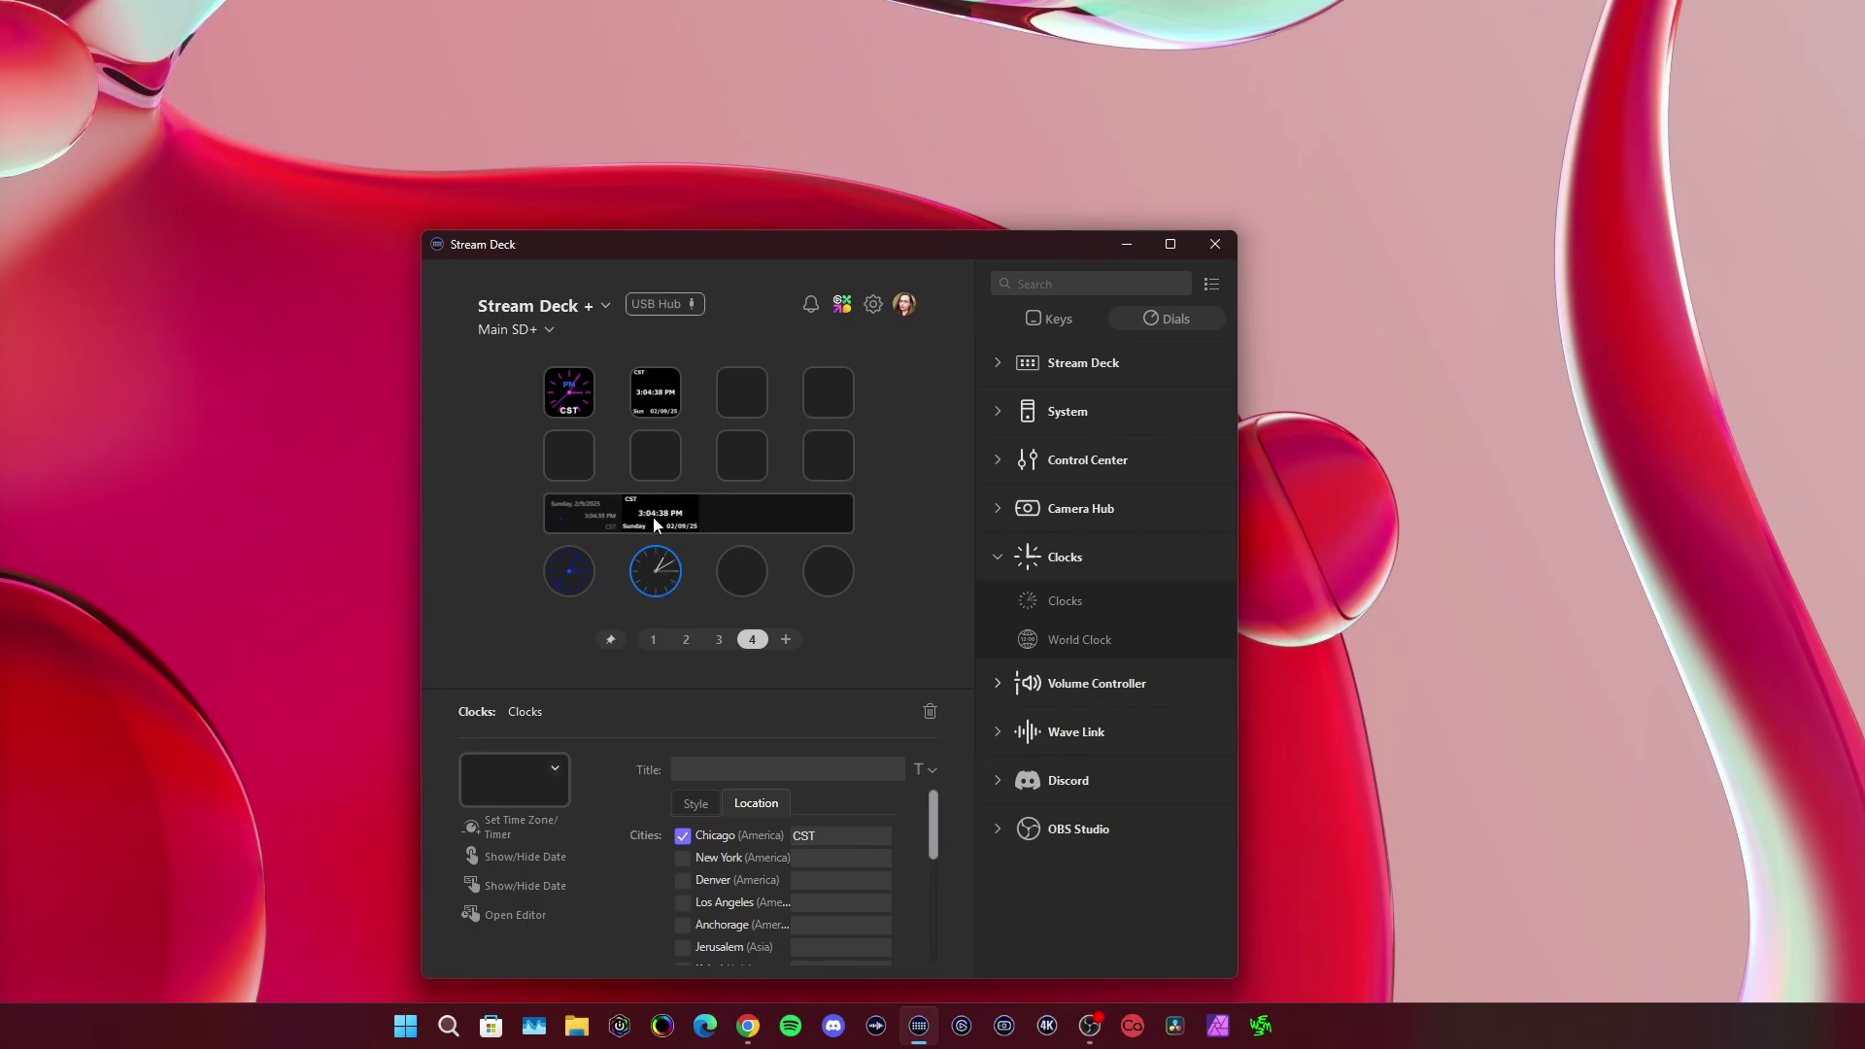
{"action": "left_click", "coordinate": [997, 367]}
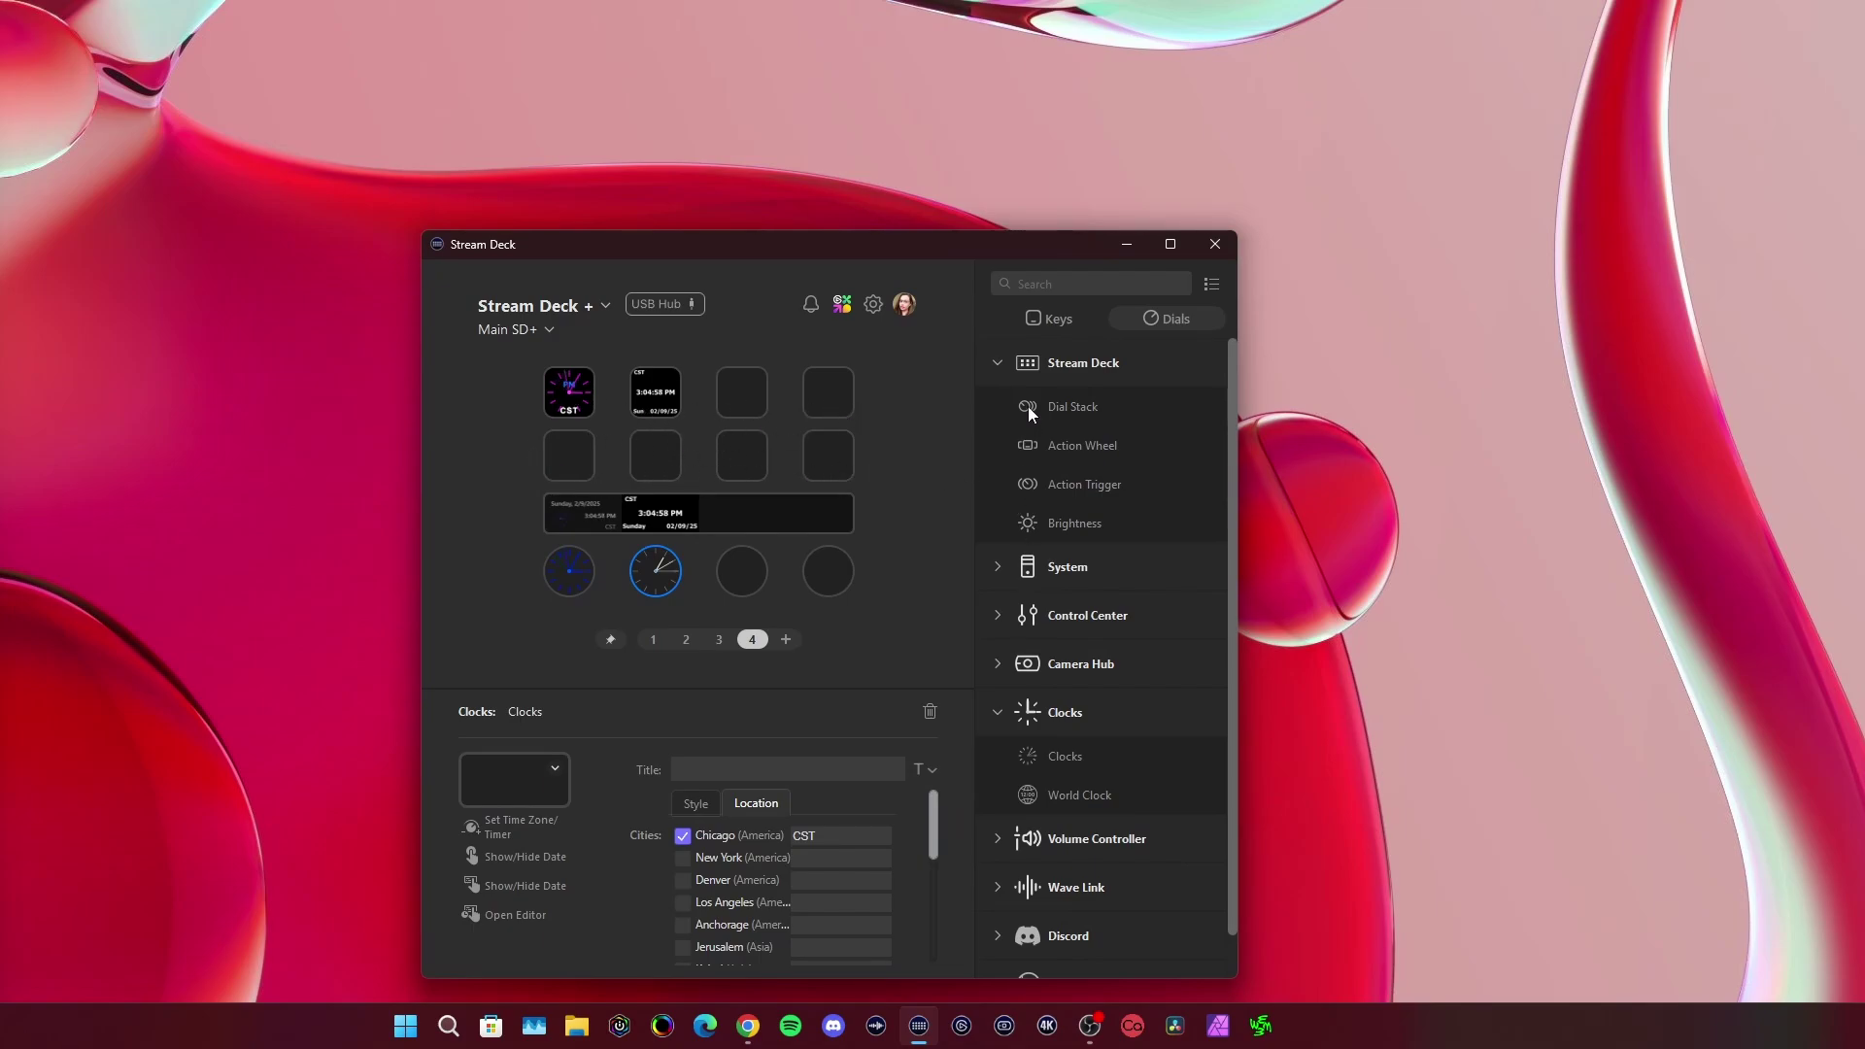
Step: Put a Dial Stack on the third dial with a Clocks action showing date, 12-hour time, seconds and weekday
{"action": "left_click_drag", "start_coordinate": [1027, 405], "coordinate": [748, 569]}
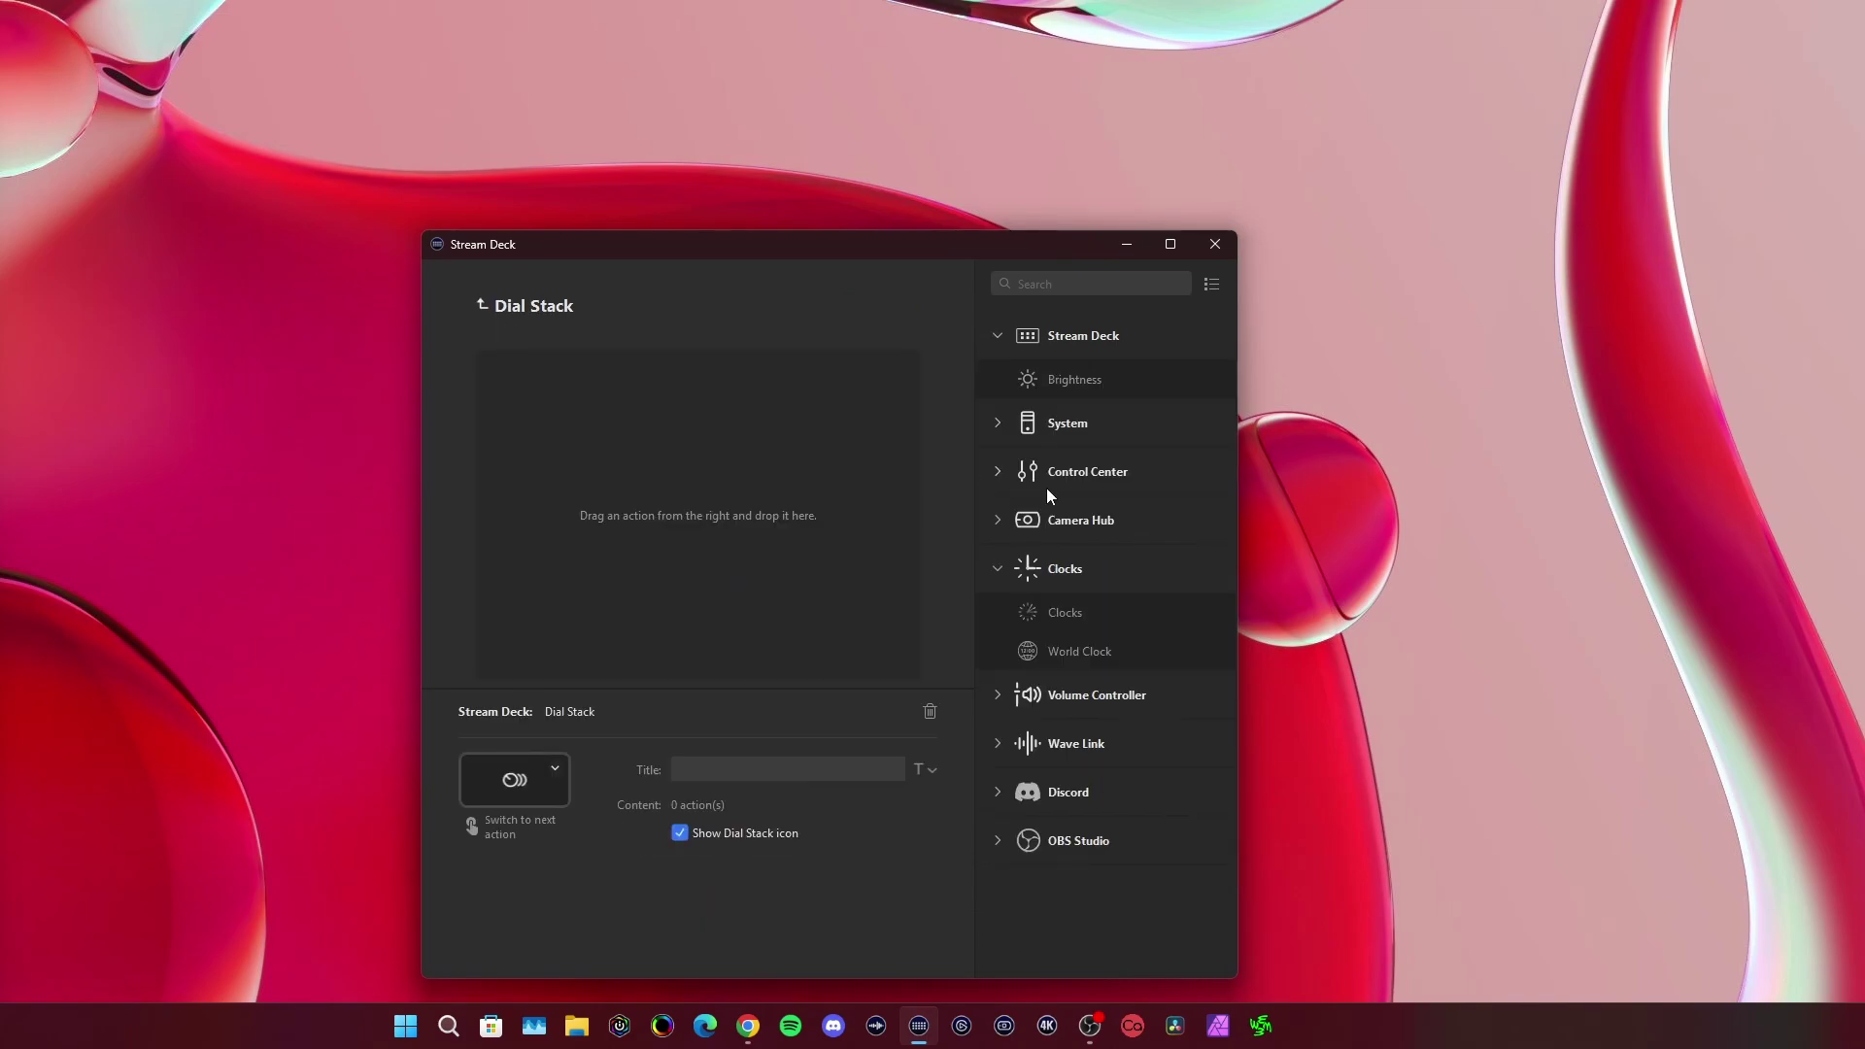
{"action": "left_click_drag", "start_coordinate": [1022, 618], "coordinate": [568, 428]}
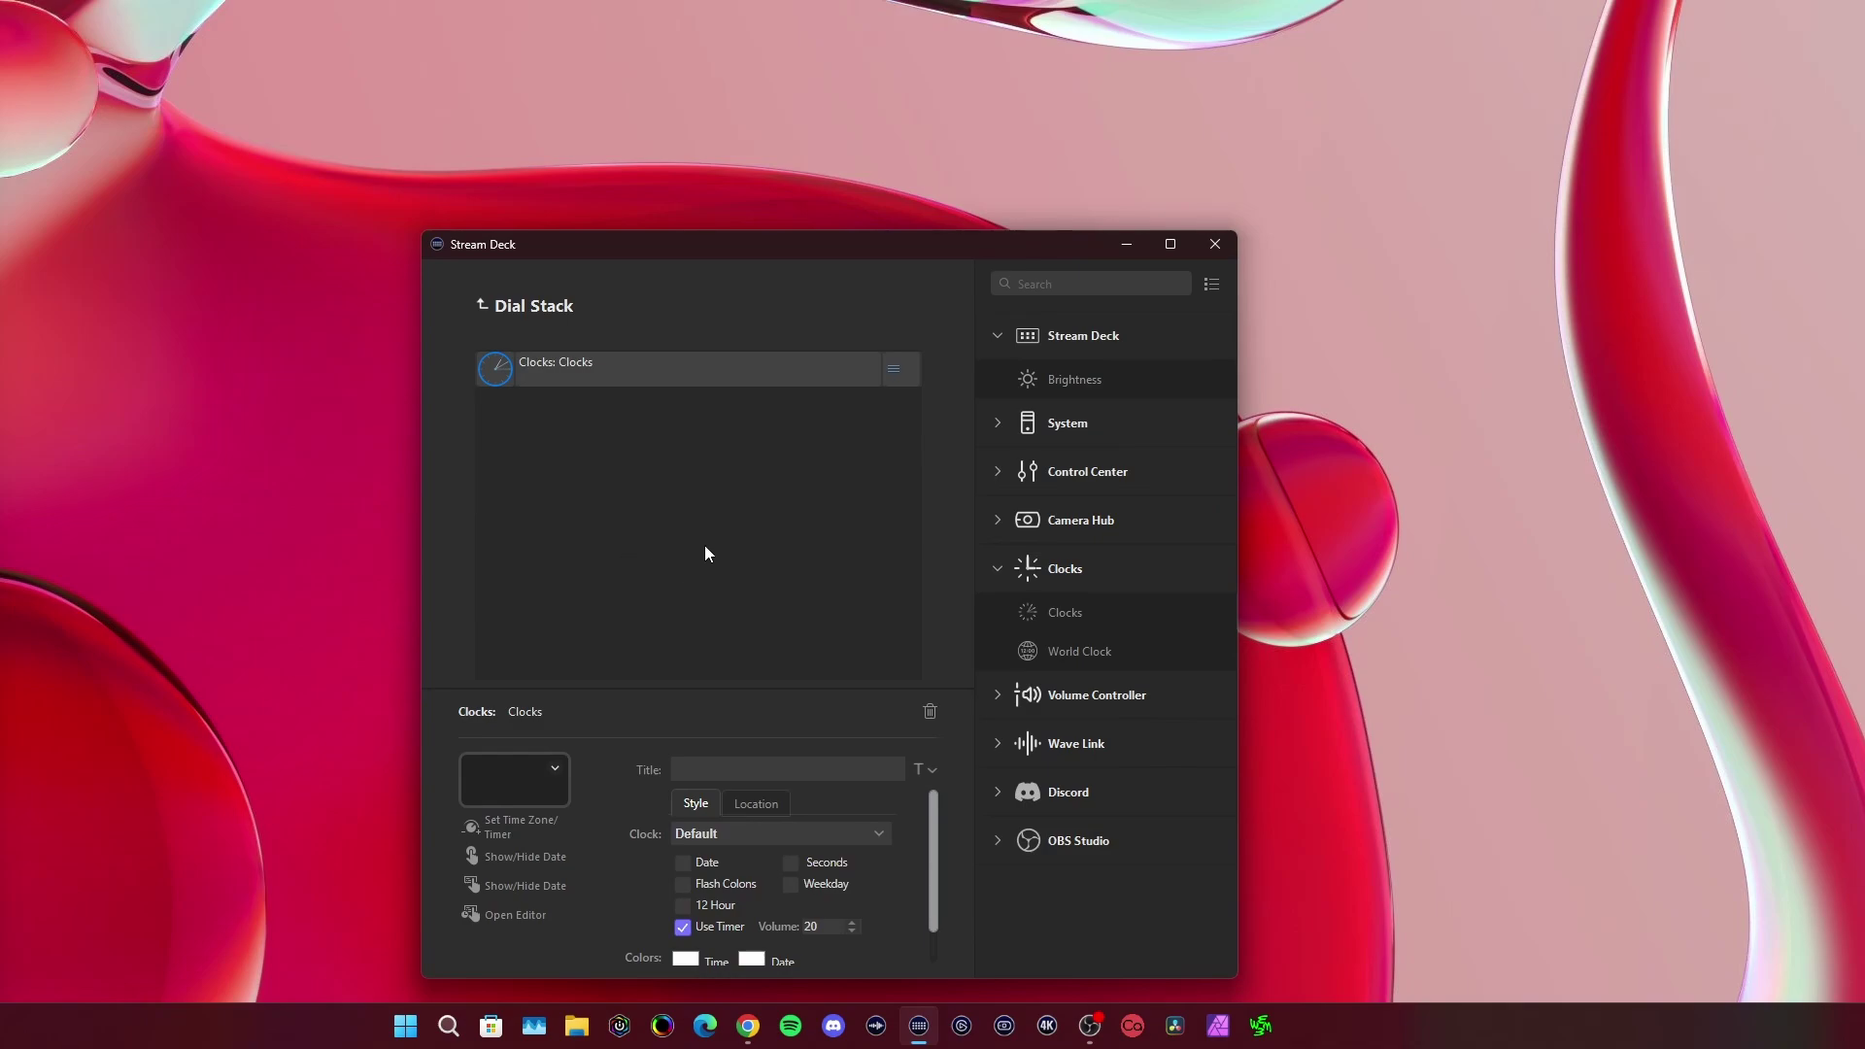
{"action": "left_click", "coordinate": [683, 863]}
{"action": "left_click", "coordinate": [684, 907]}
{"action": "left_click", "coordinate": [791, 862]}
{"action": "left_click", "coordinate": [791, 884]}
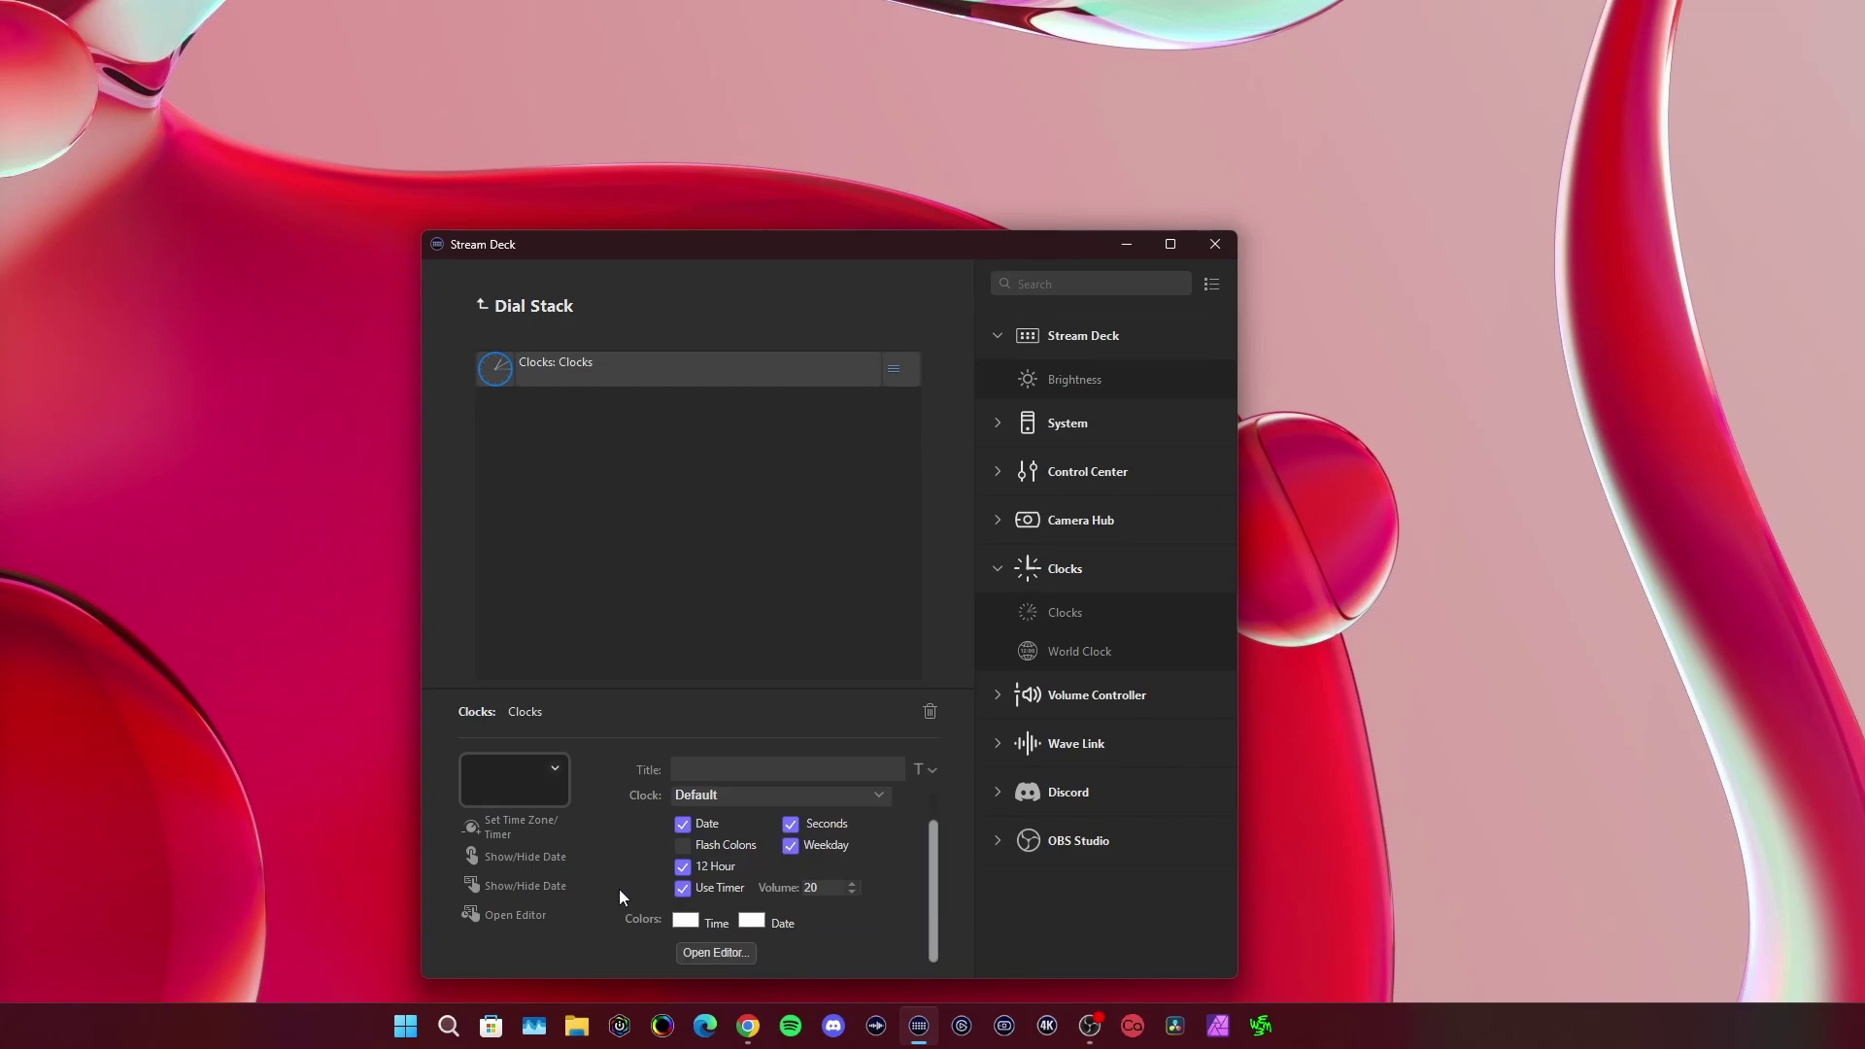
Step: Keep the stacked clock's Default style and return to the main layout
{"action": "left_click", "coordinate": [709, 833]}
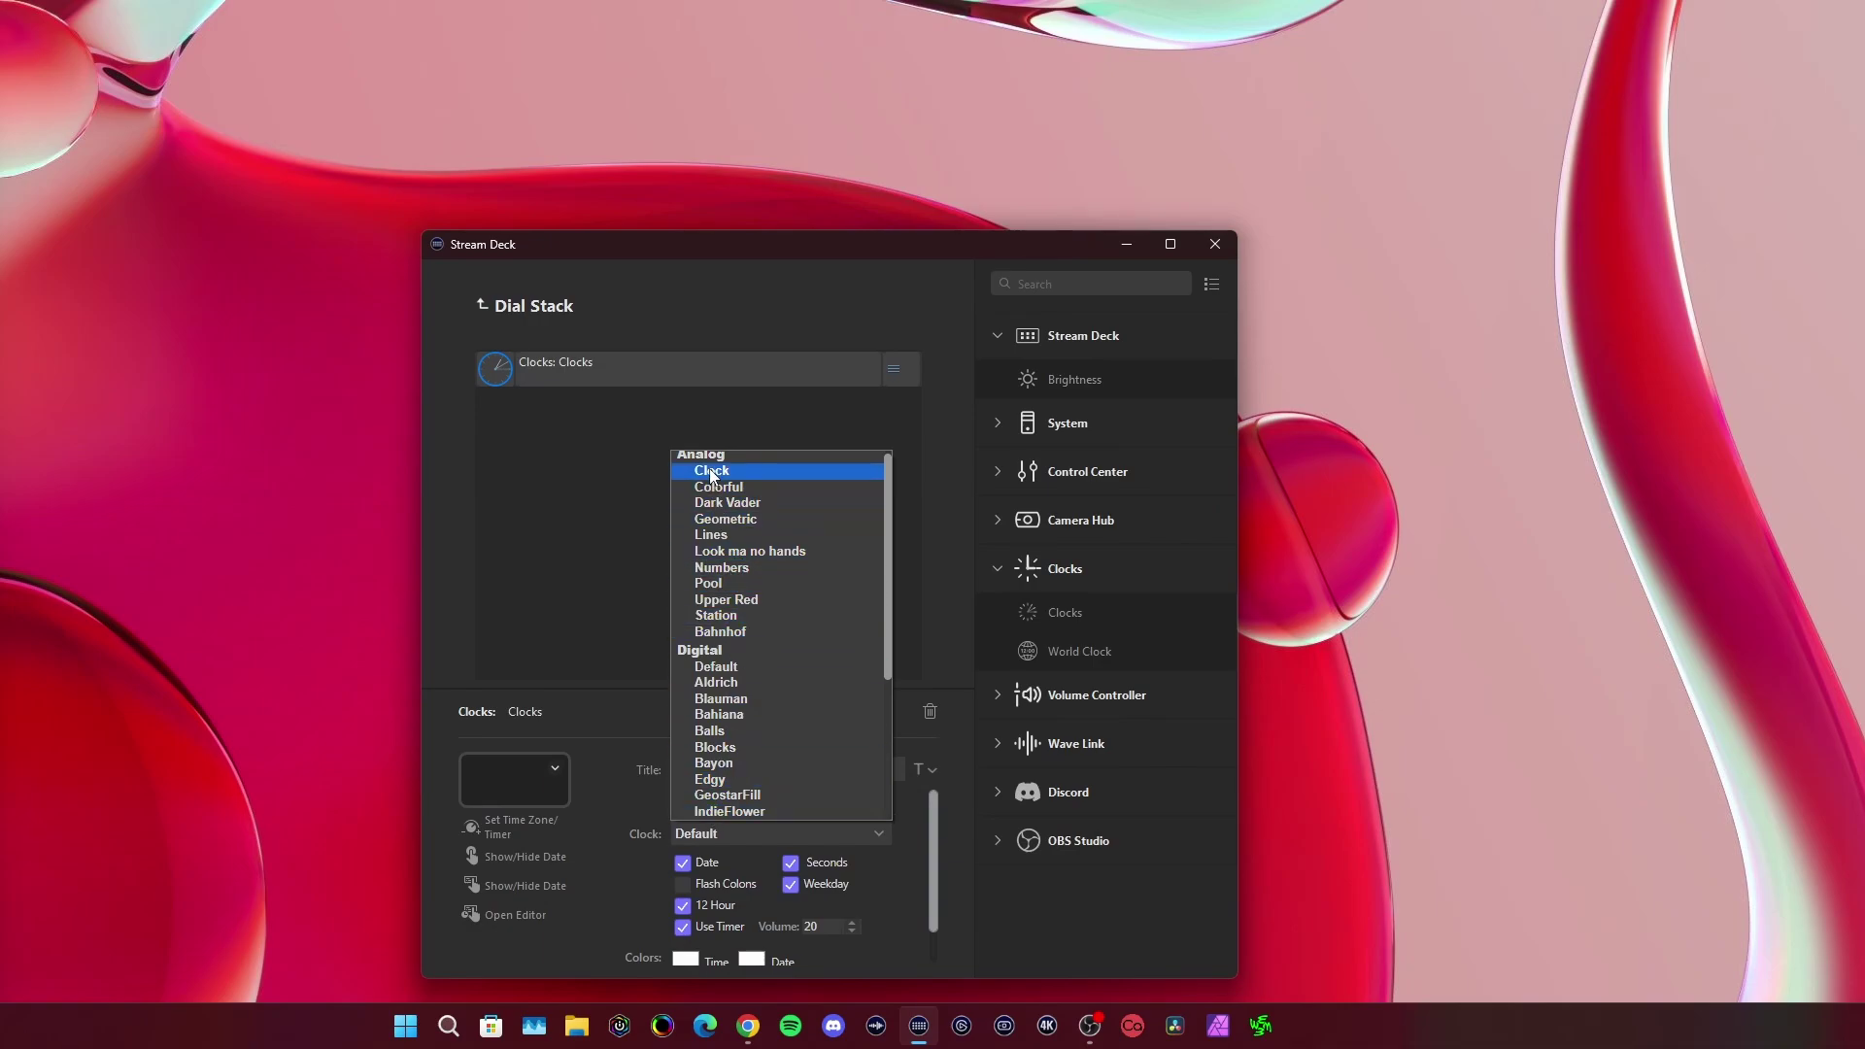
{"action": "left_click", "coordinate": [716, 666]}
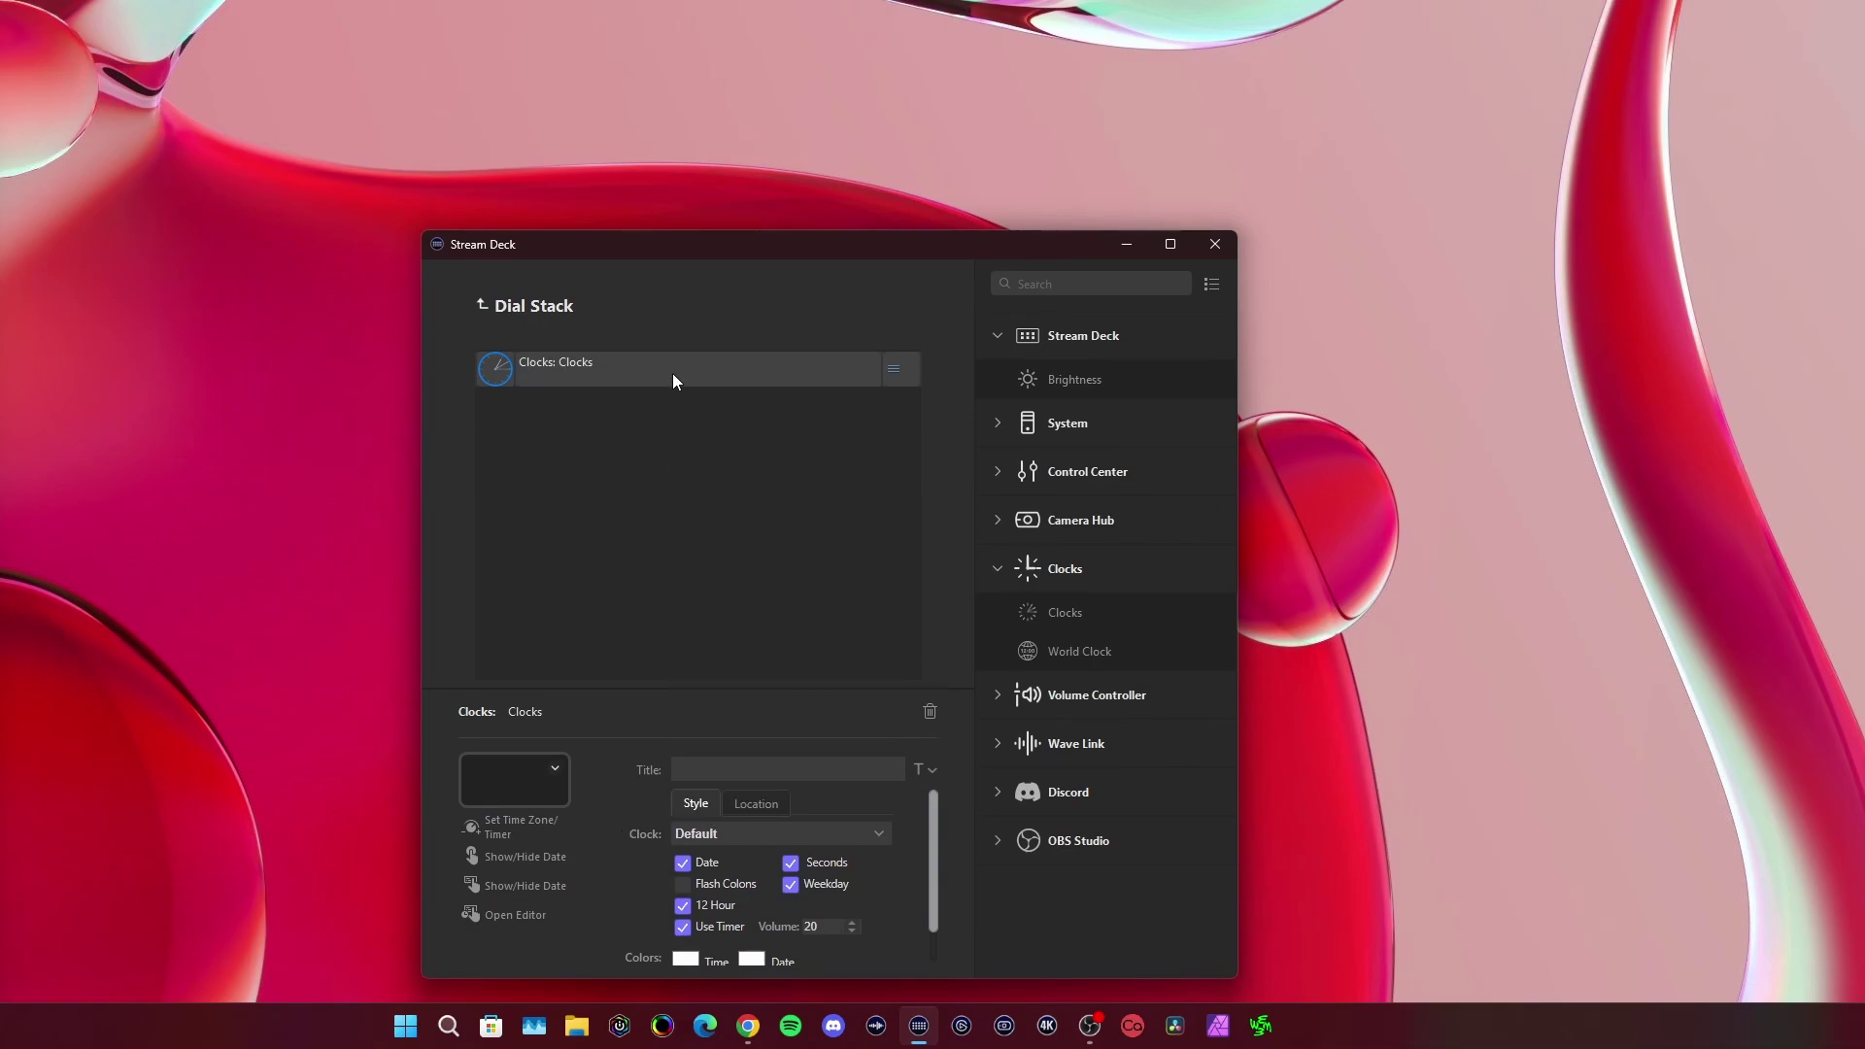
{"action": "left_click", "coordinate": [483, 305]}
Step: Preview the Dark Vader, Clock, Geometric and Lines styles on the second key's clock
{"action": "left_click", "coordinate": [655, 398]}
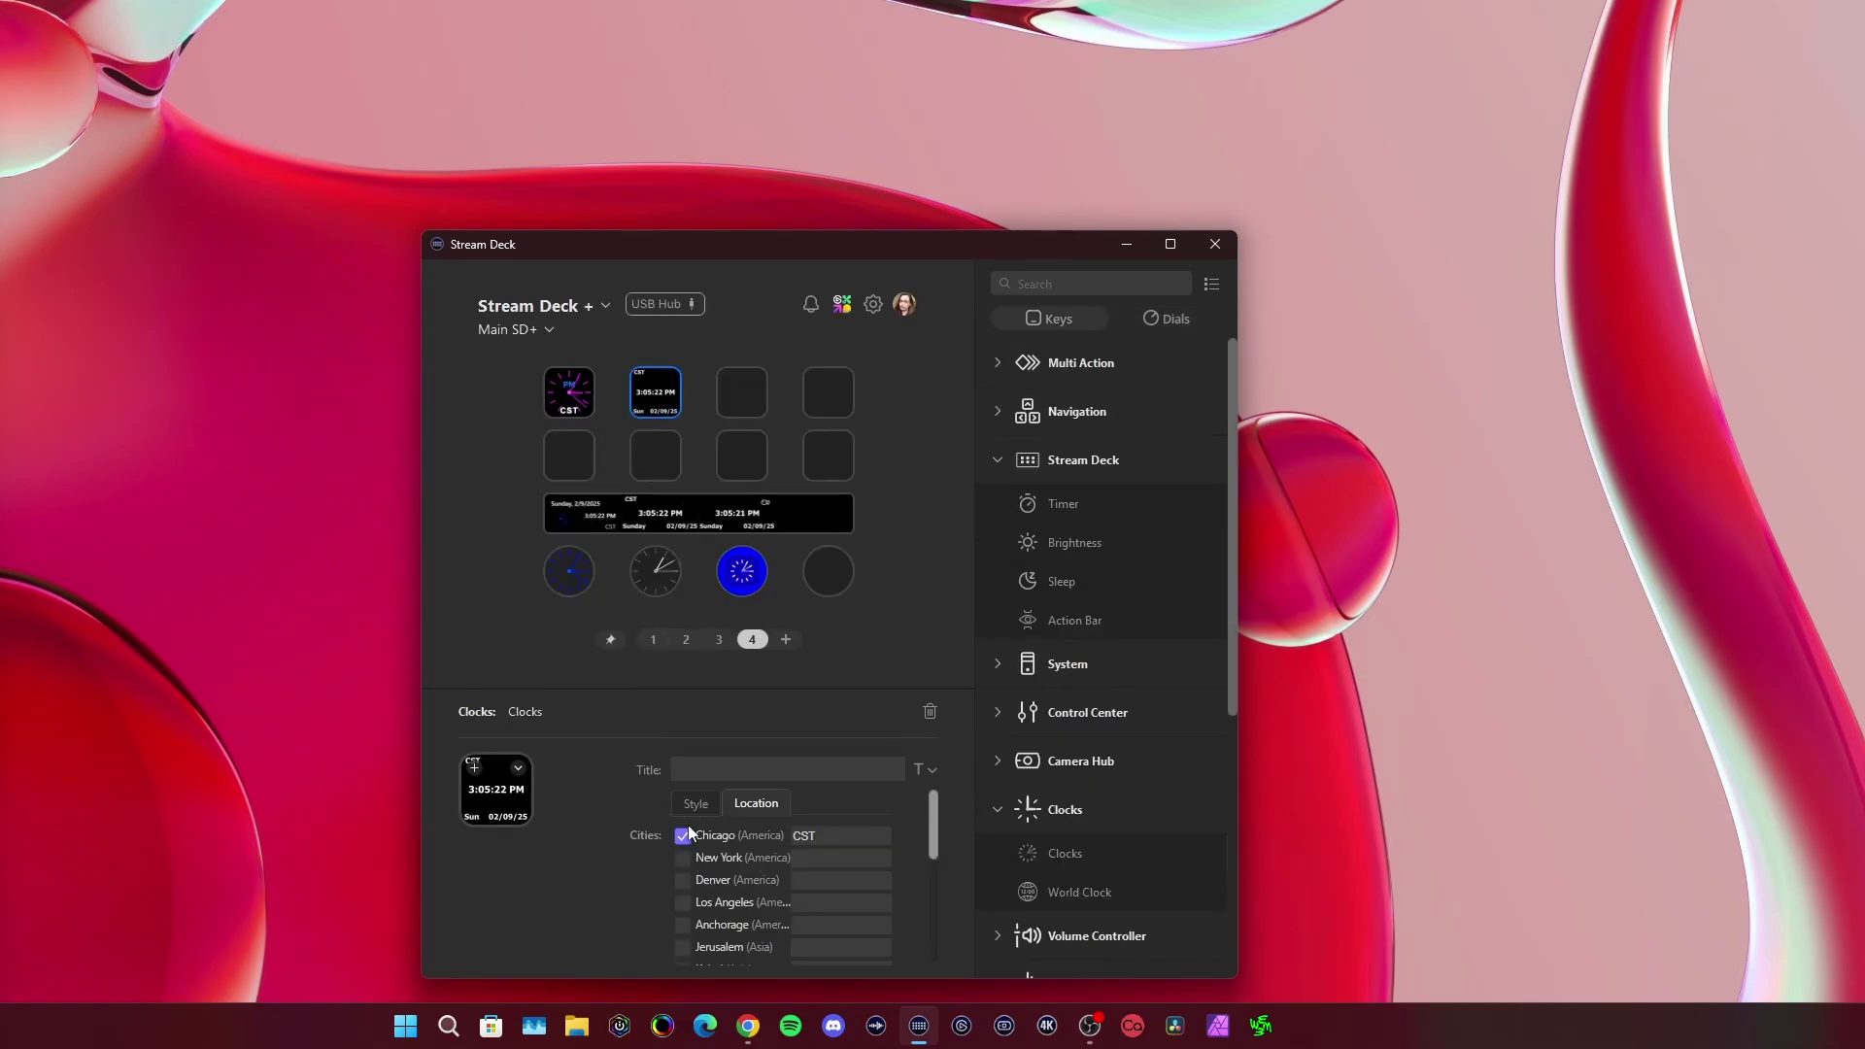
{"action": "left_click", "coordinate": [694, 806]}
{"action": "scroll", "coordinate": [646, 826], "scroll_direction": "down", "scroll_amount": 1}
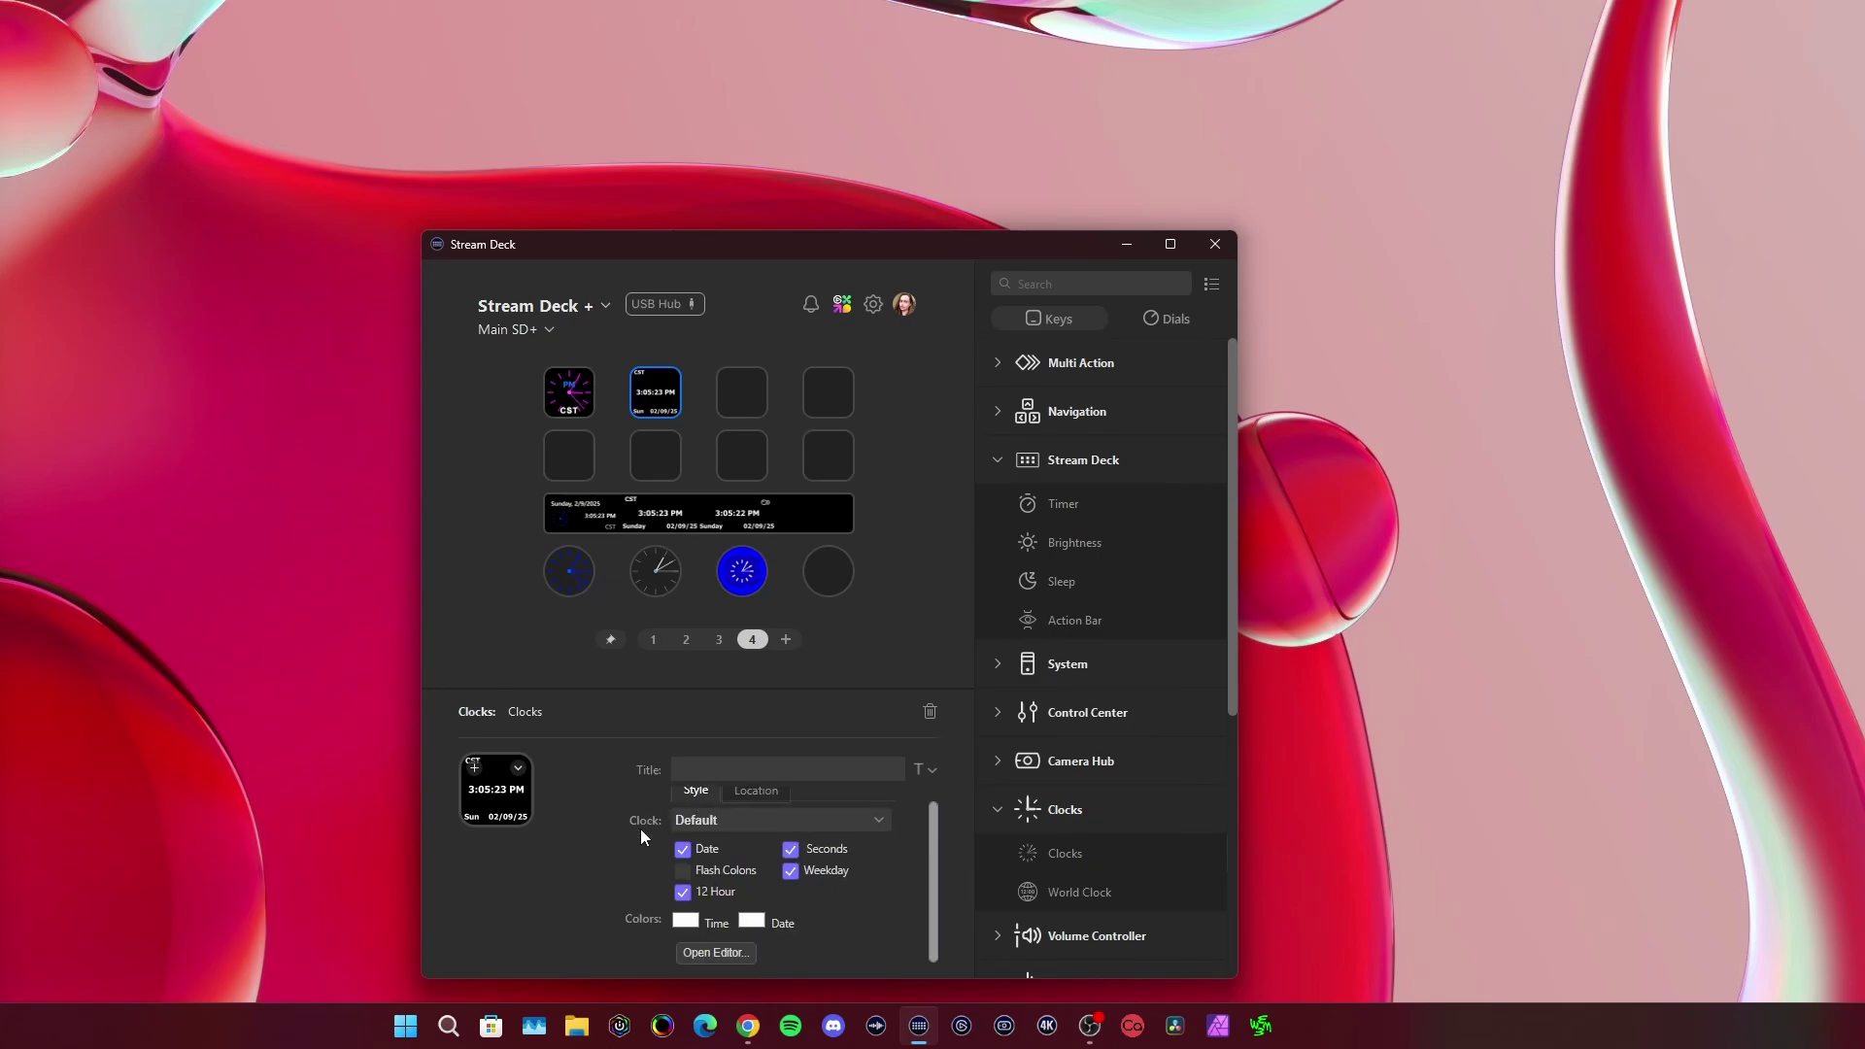
{"action": "left_click", "coordinate": [757, 792]}
{"action": "left_click", "coordinate": [696, 792]}
{"action": "left_click", "coordinate": [730, 822]}
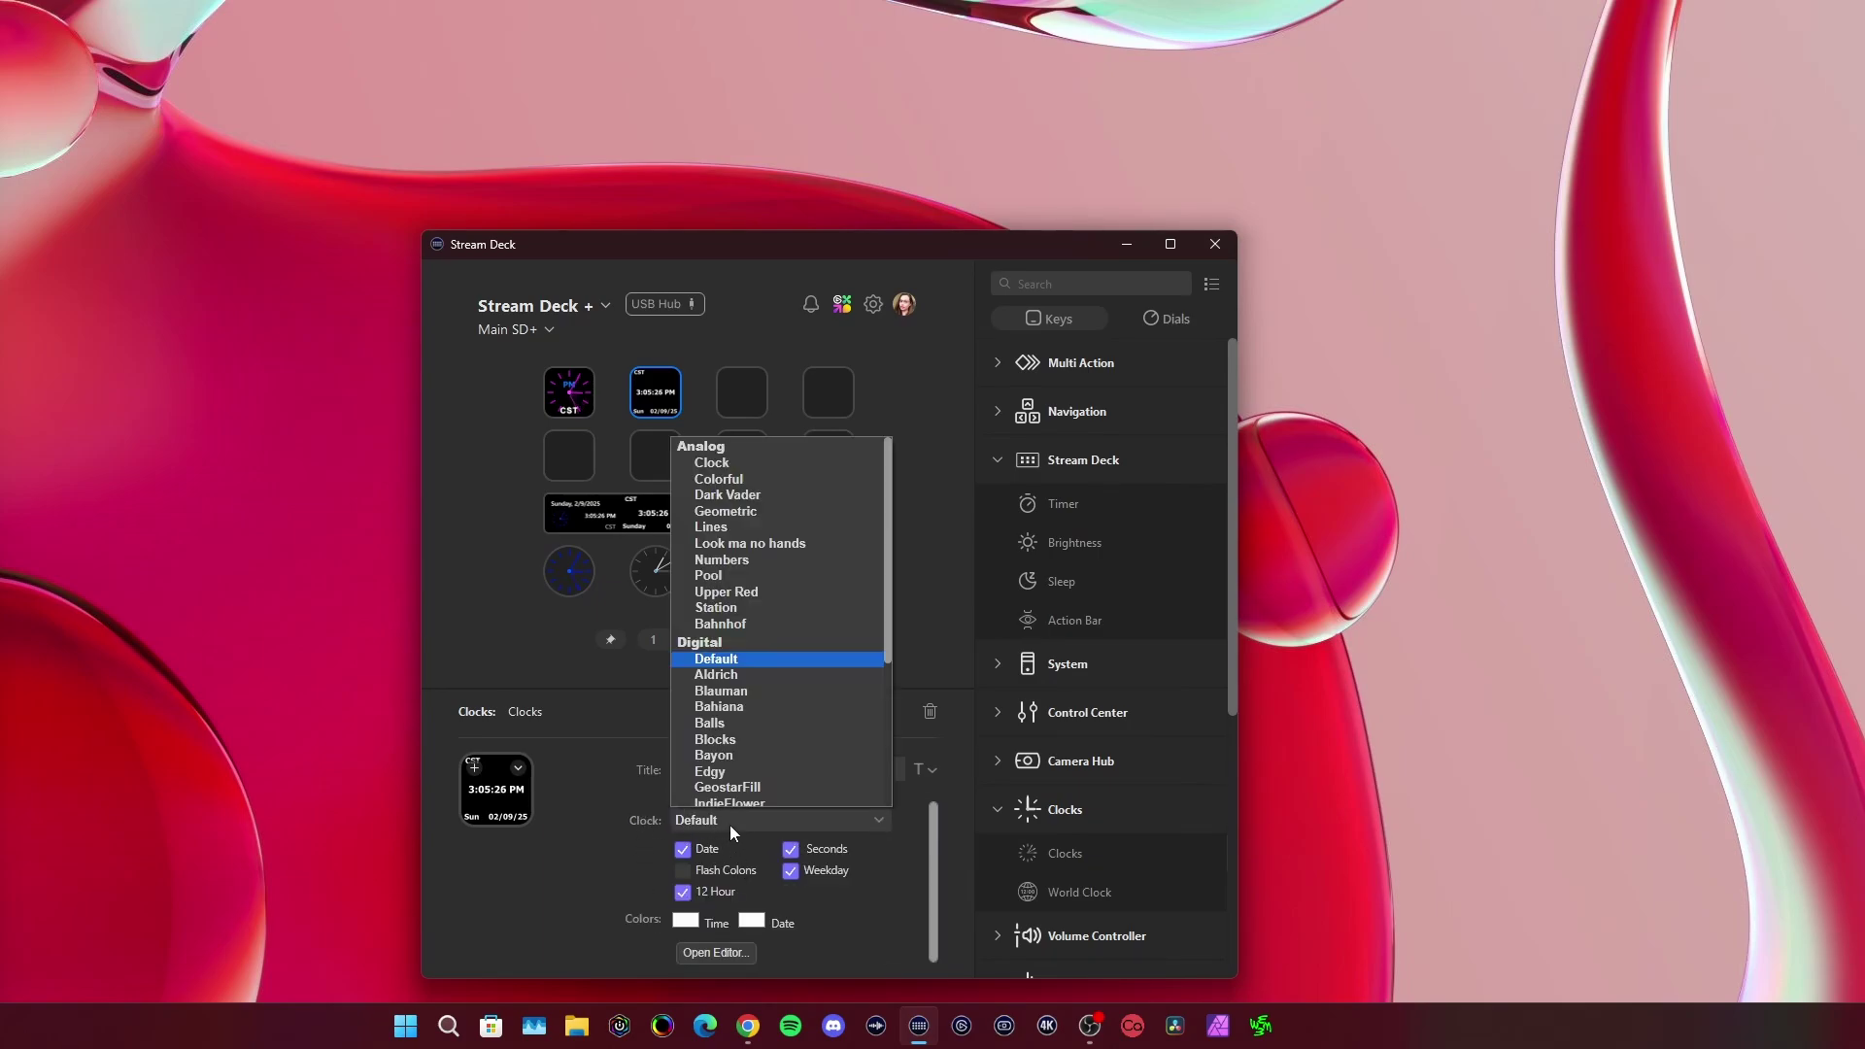
{"action": "left_click", "coordinate": [726, 495]}
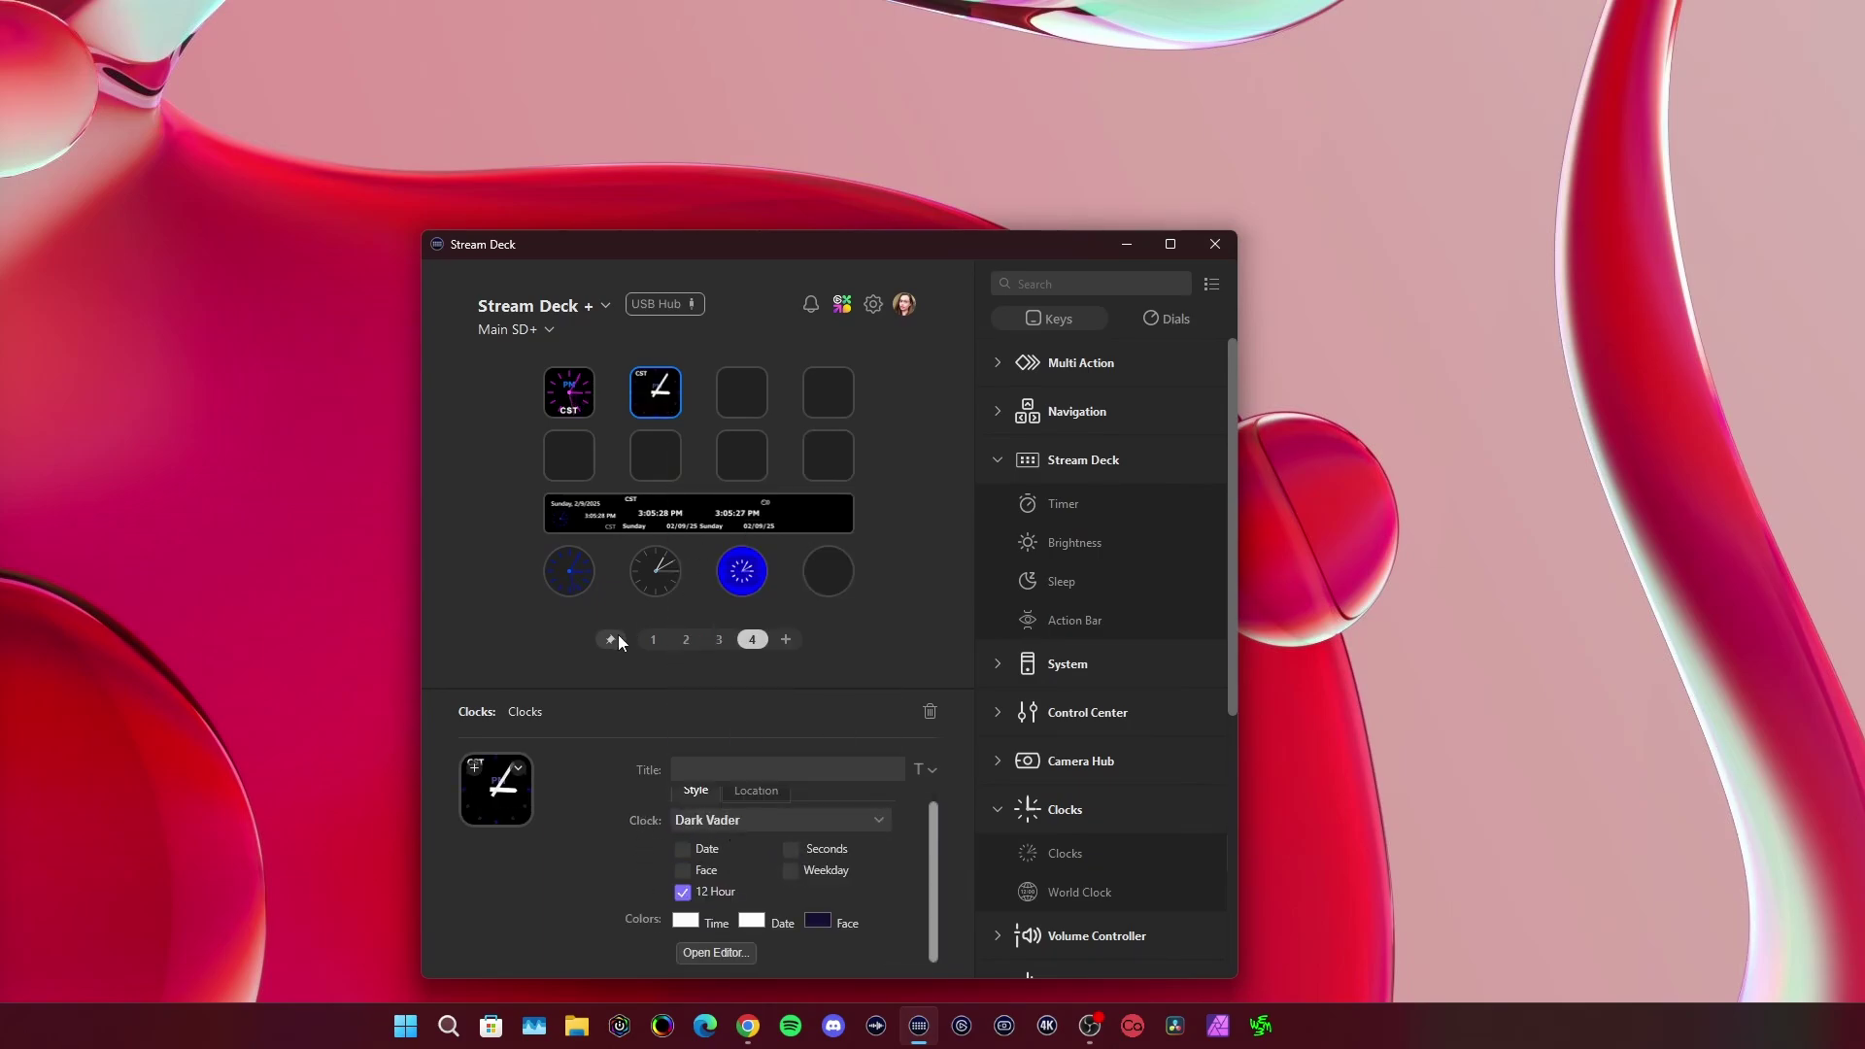
{"action": "left_click", "coordinate": [768, 821]}
{"action": "left_click", "coordinate": [728, 474]}
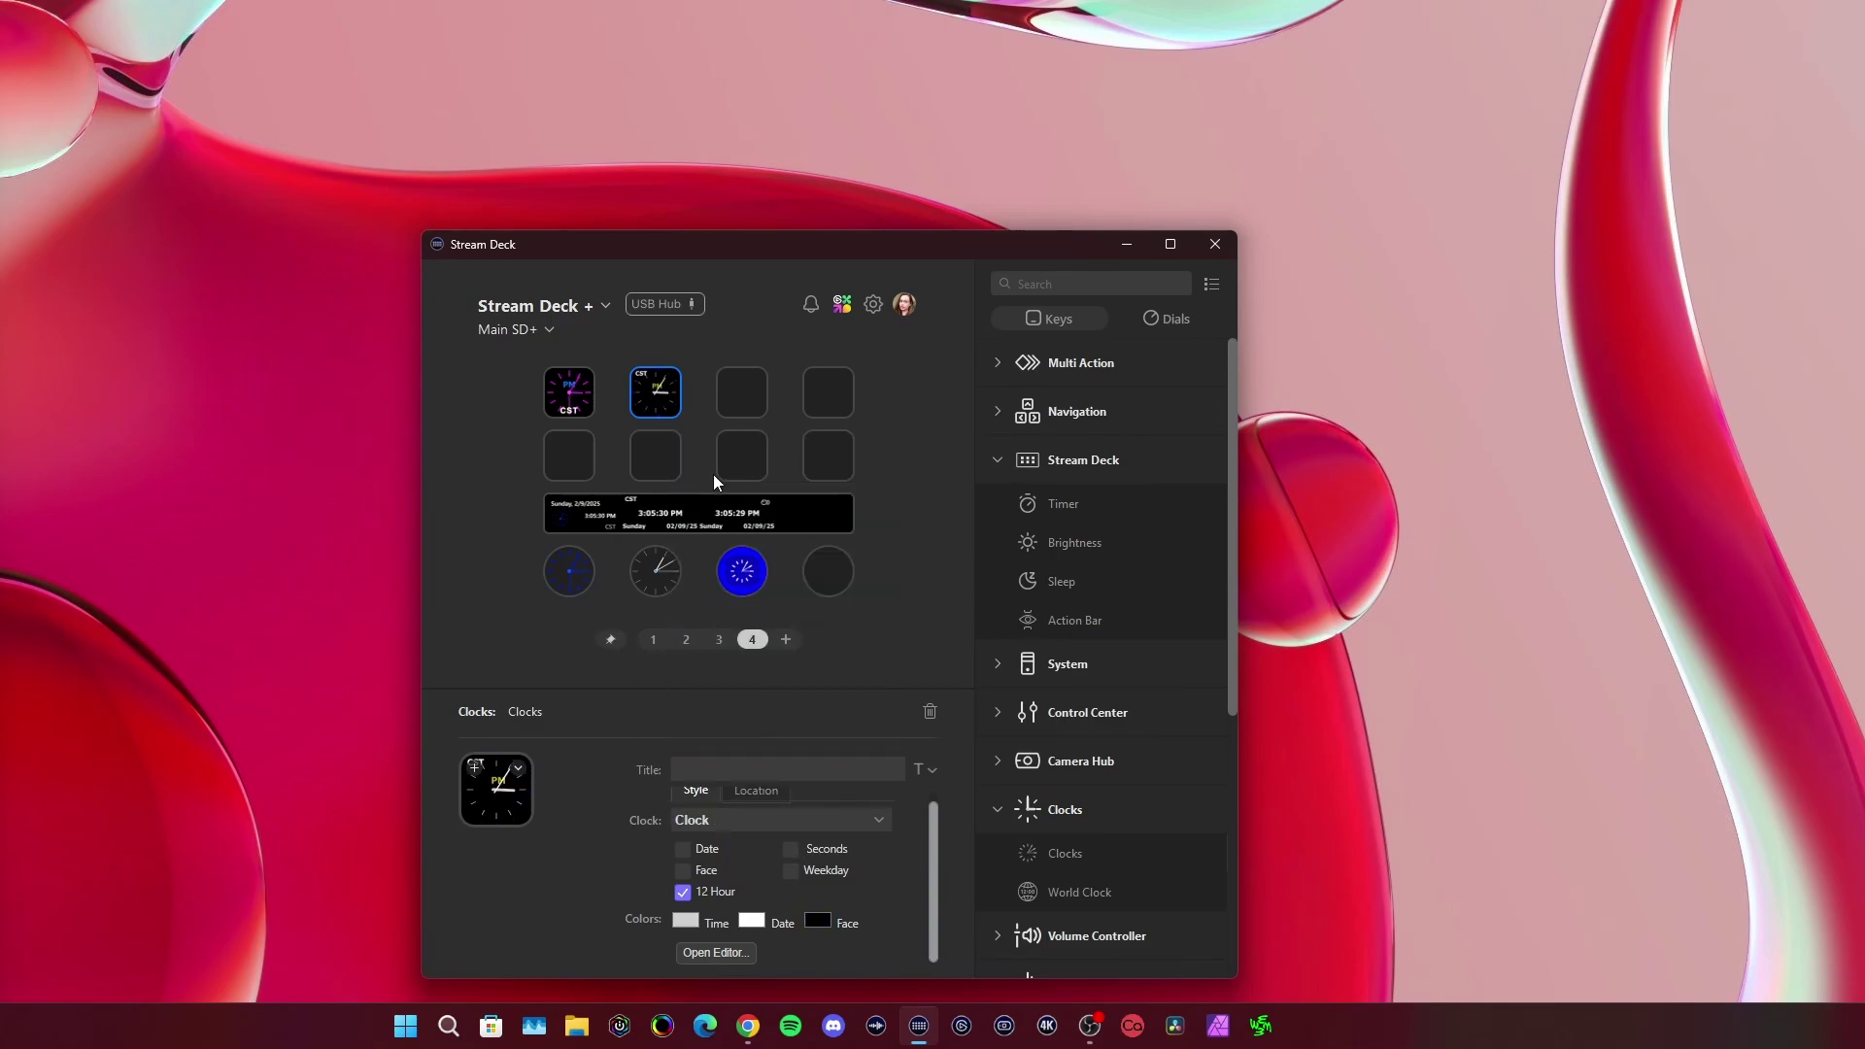
{"action": "left_click", "coordinate": [715, 820]}
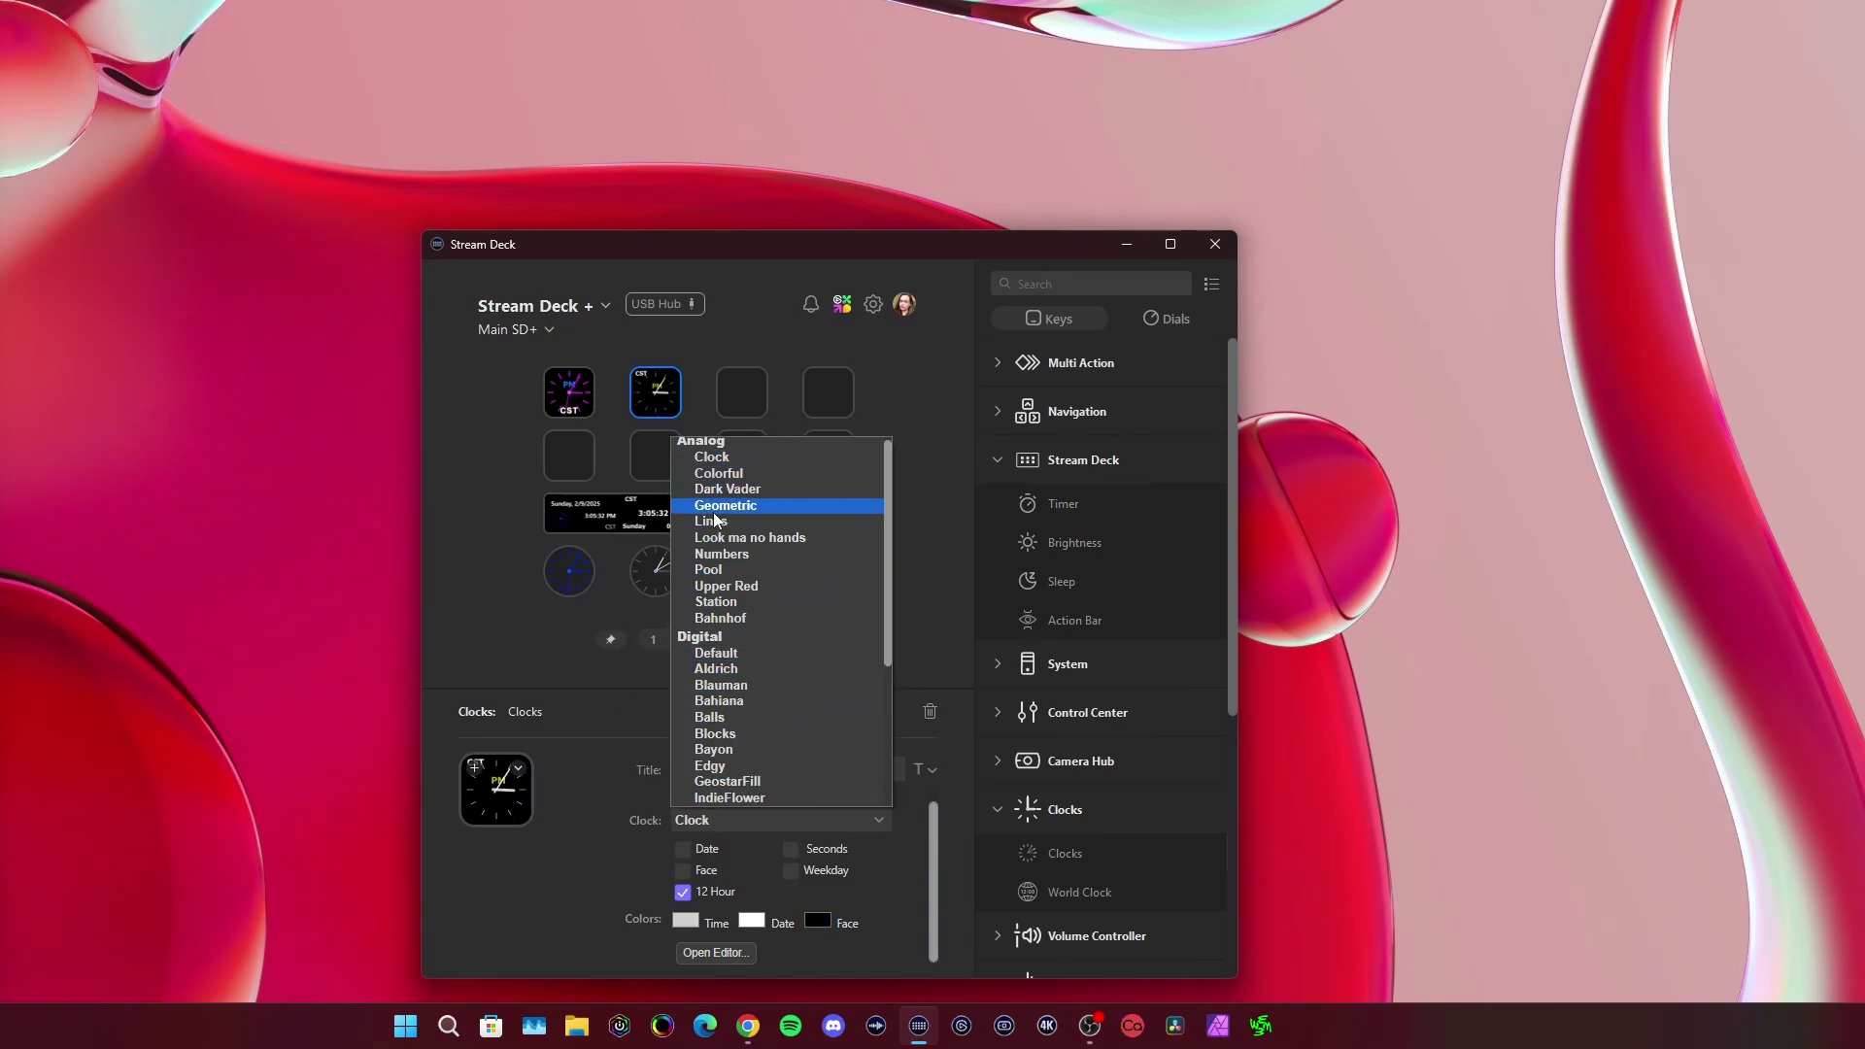
{"action": "left_click", "coordinate": [714, 509]}
{"action": "left_click", "coordinate": [716, 820]}
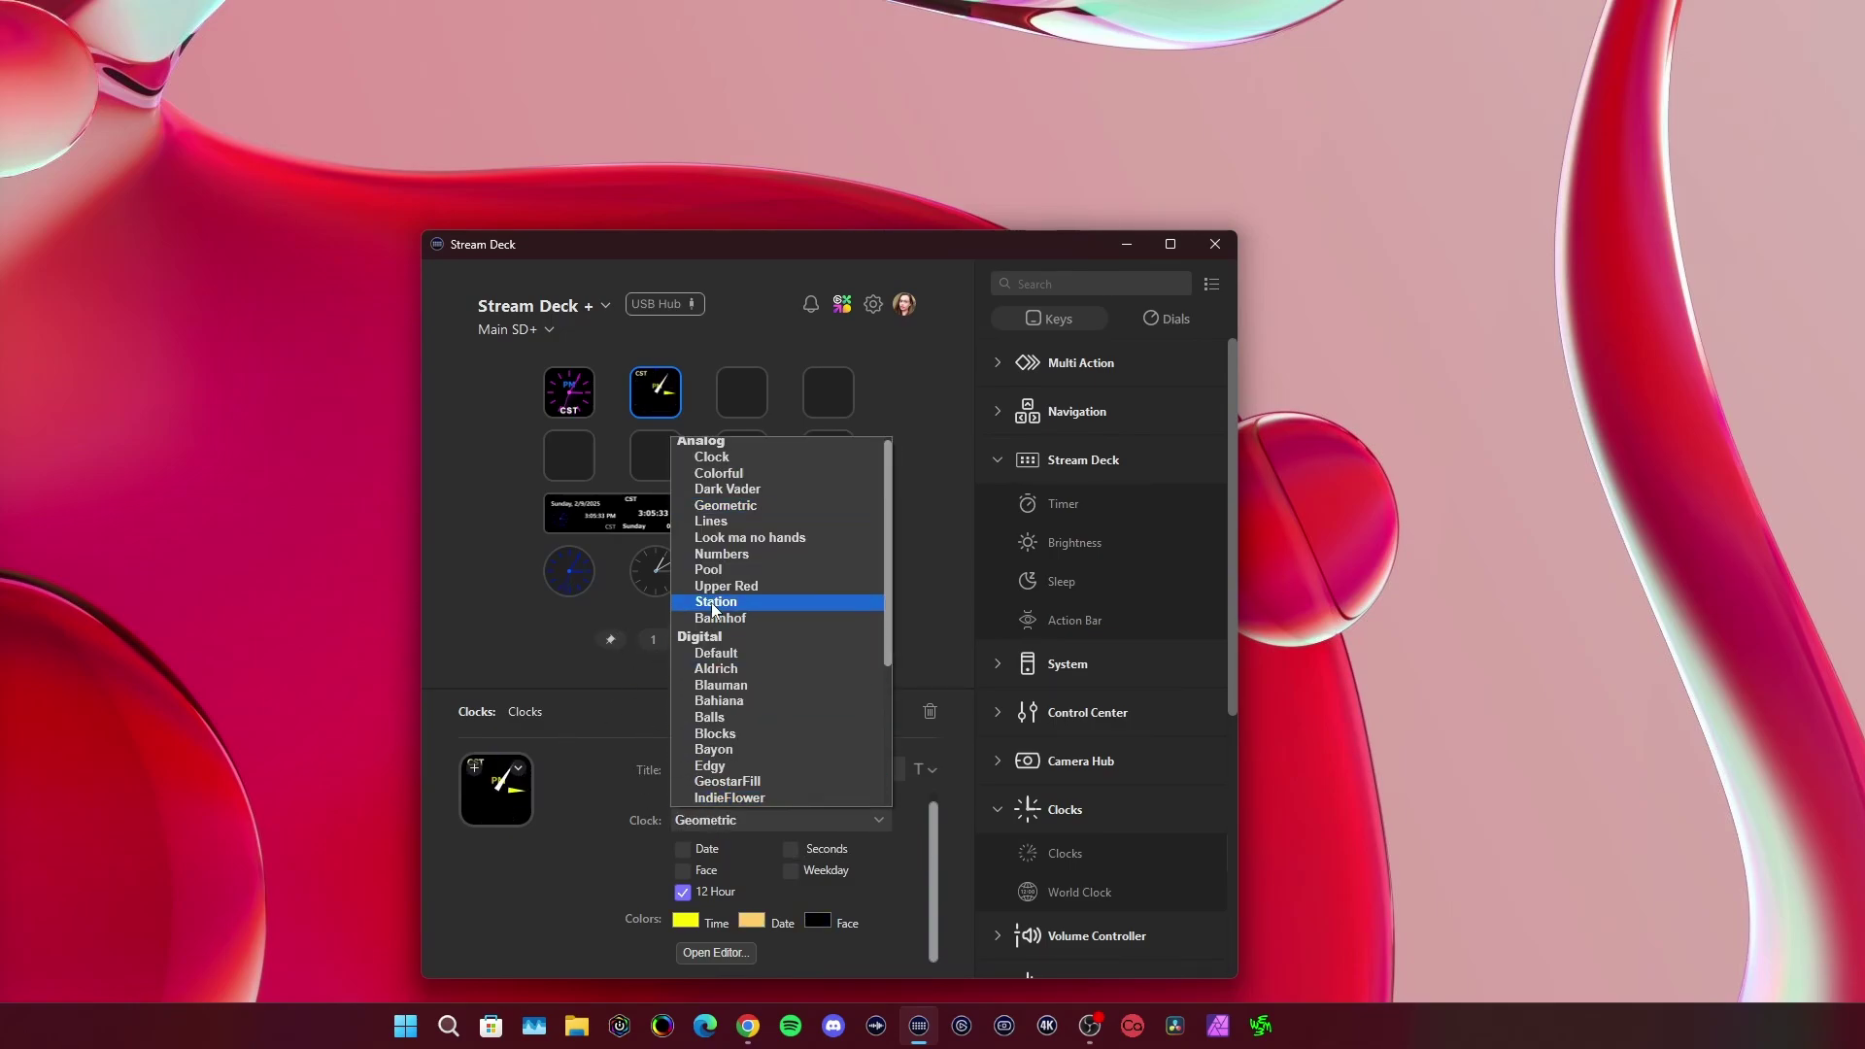
{"action": "left_click", "coordinate": [724, 521]}
Step: Try the Pool, Aldrich and Bahiana styles on the key clock
{"action": "left_click", "coordinate": [725, 822]}
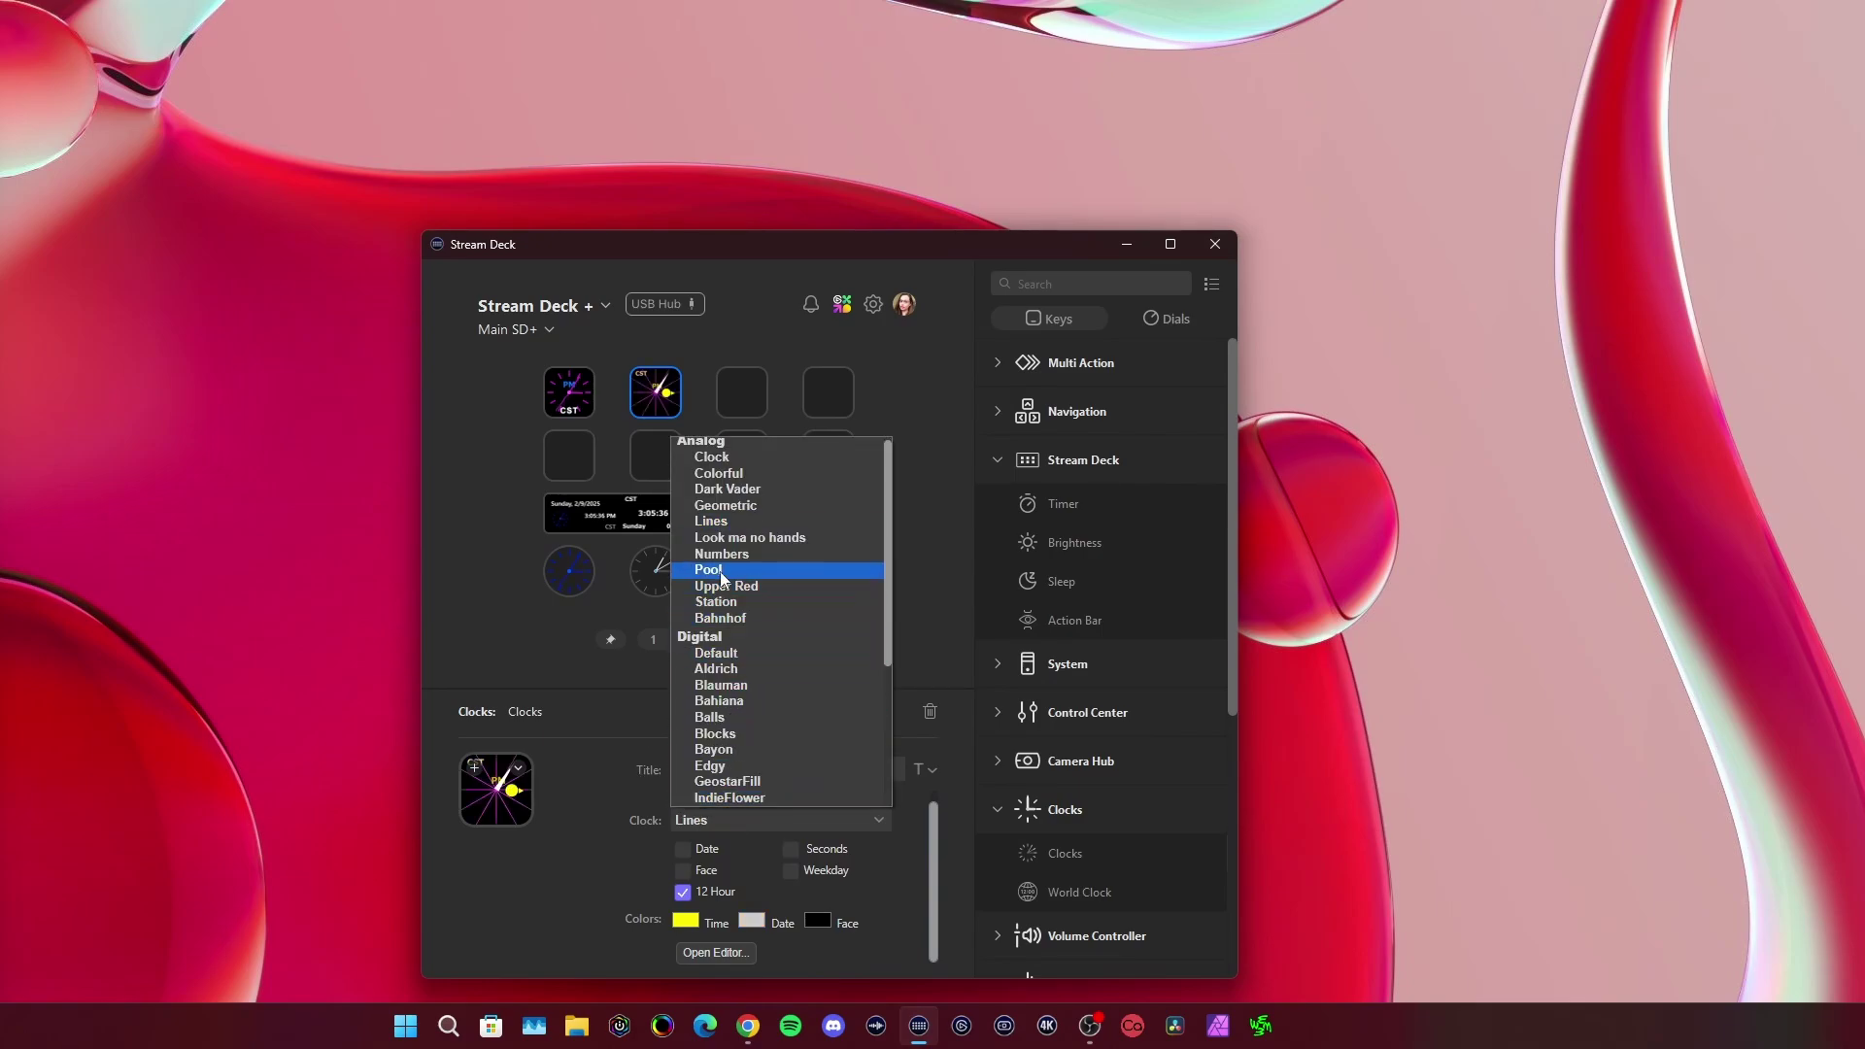
{"action": "left_click", "coordinate": [722, 572]}
{"action": "left_click", "coordinate": [727, 822]}
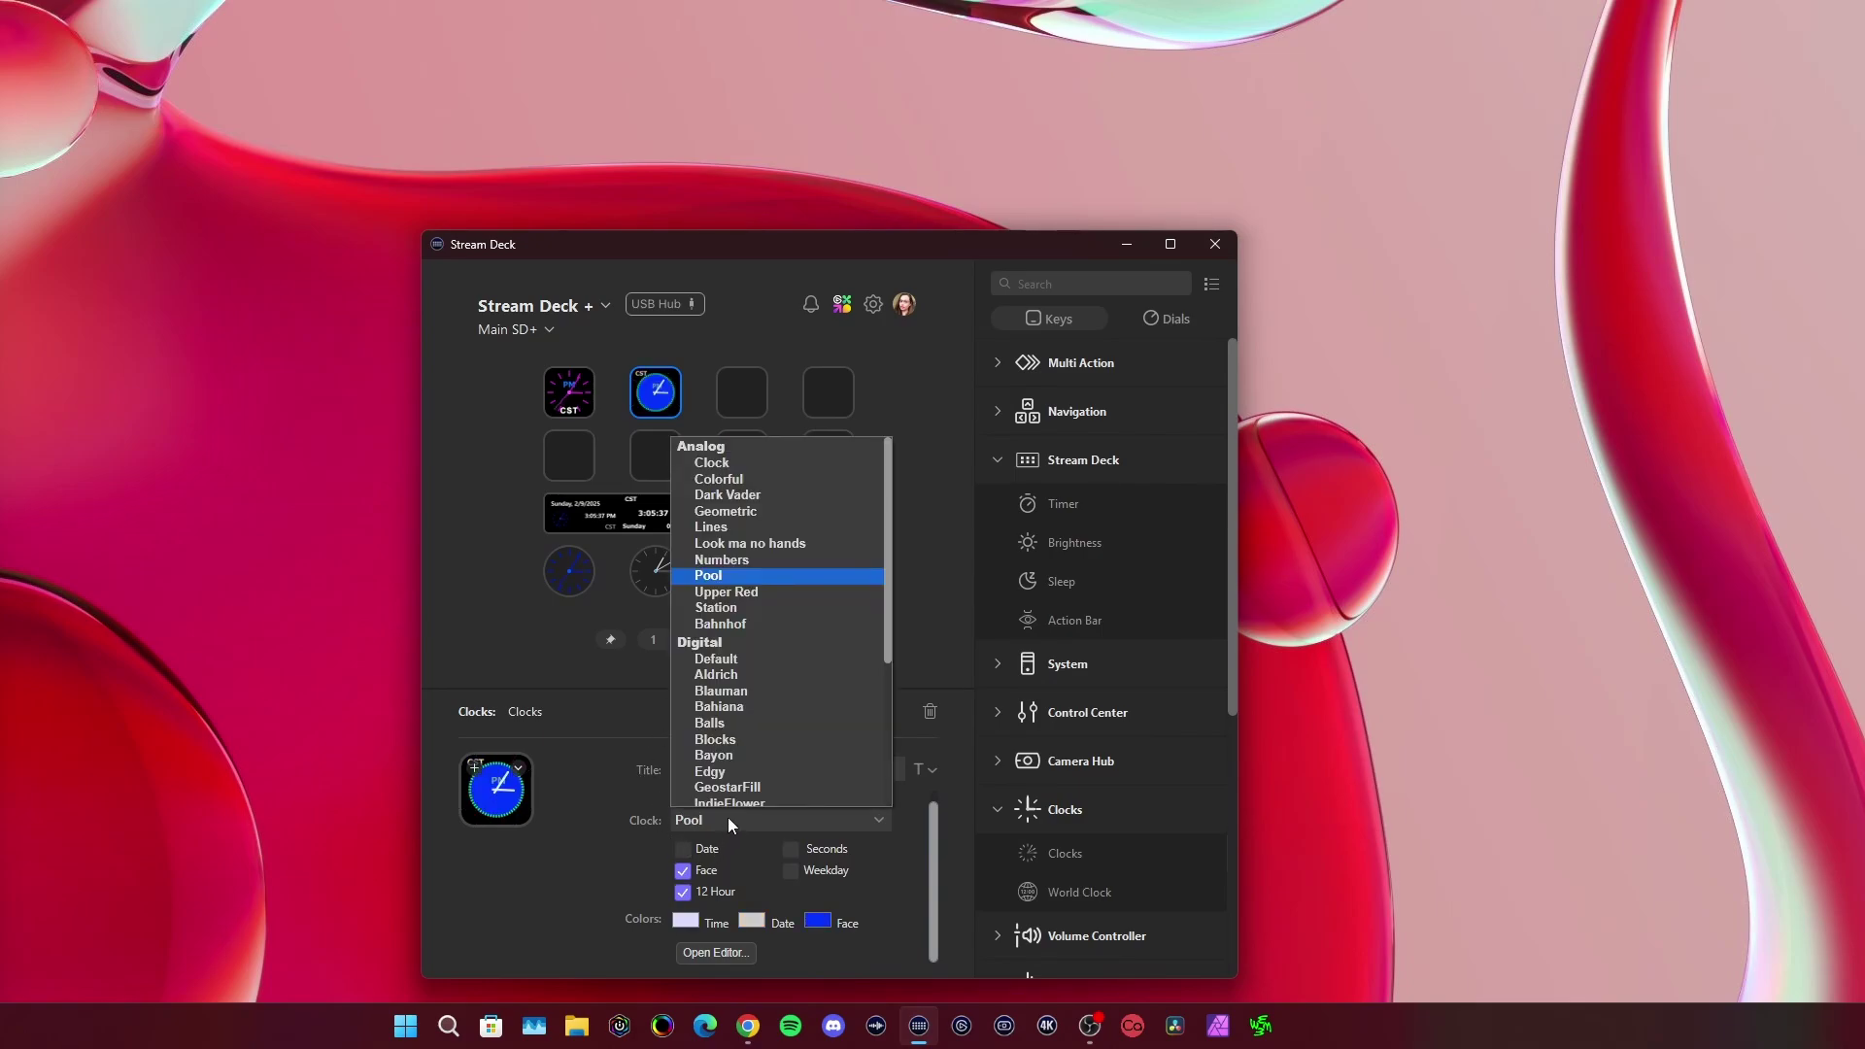
{"action": "left_click", "coordinate": [737, 672]}
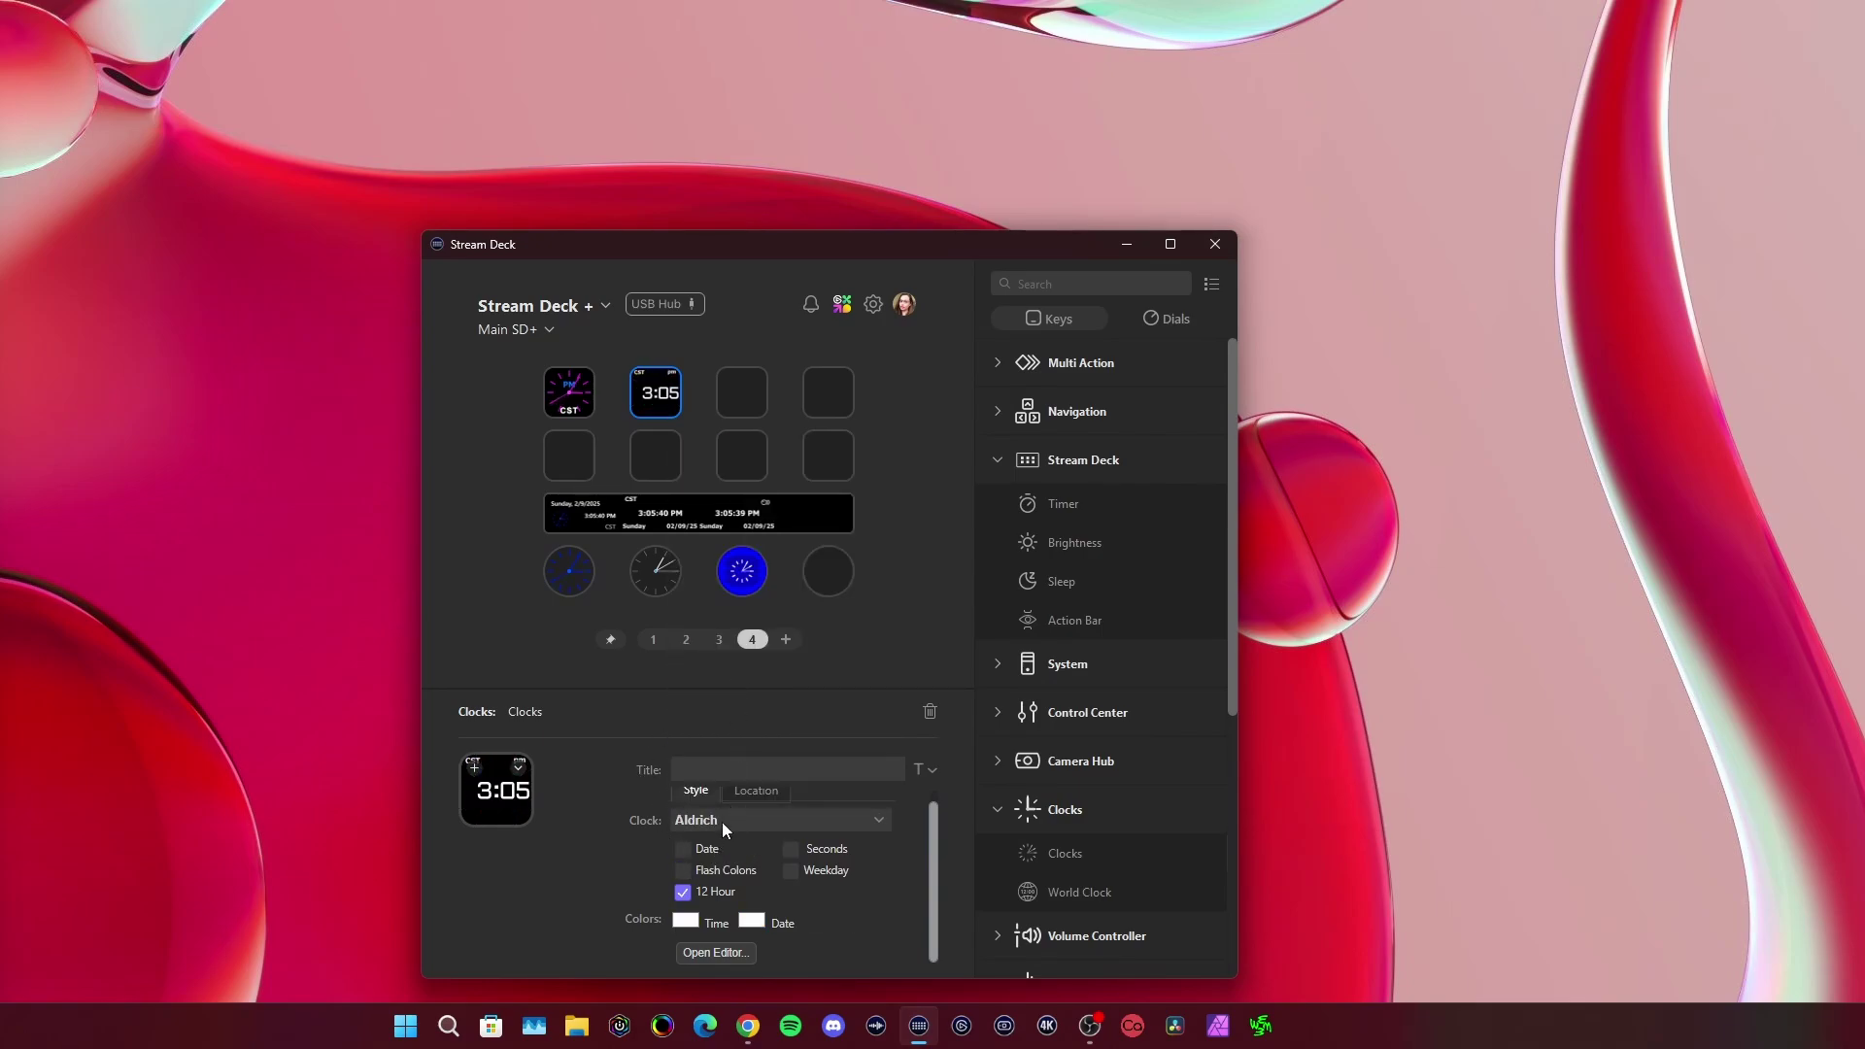
{"action": "left_click", "coordinate": [721, 822]}
{"action": "left_click", "coordinate": [728, 671]}
{"action": "left_click", "coordinate": [731, 820]}
{"action": "left_click", "coordinate": [738, 696]}
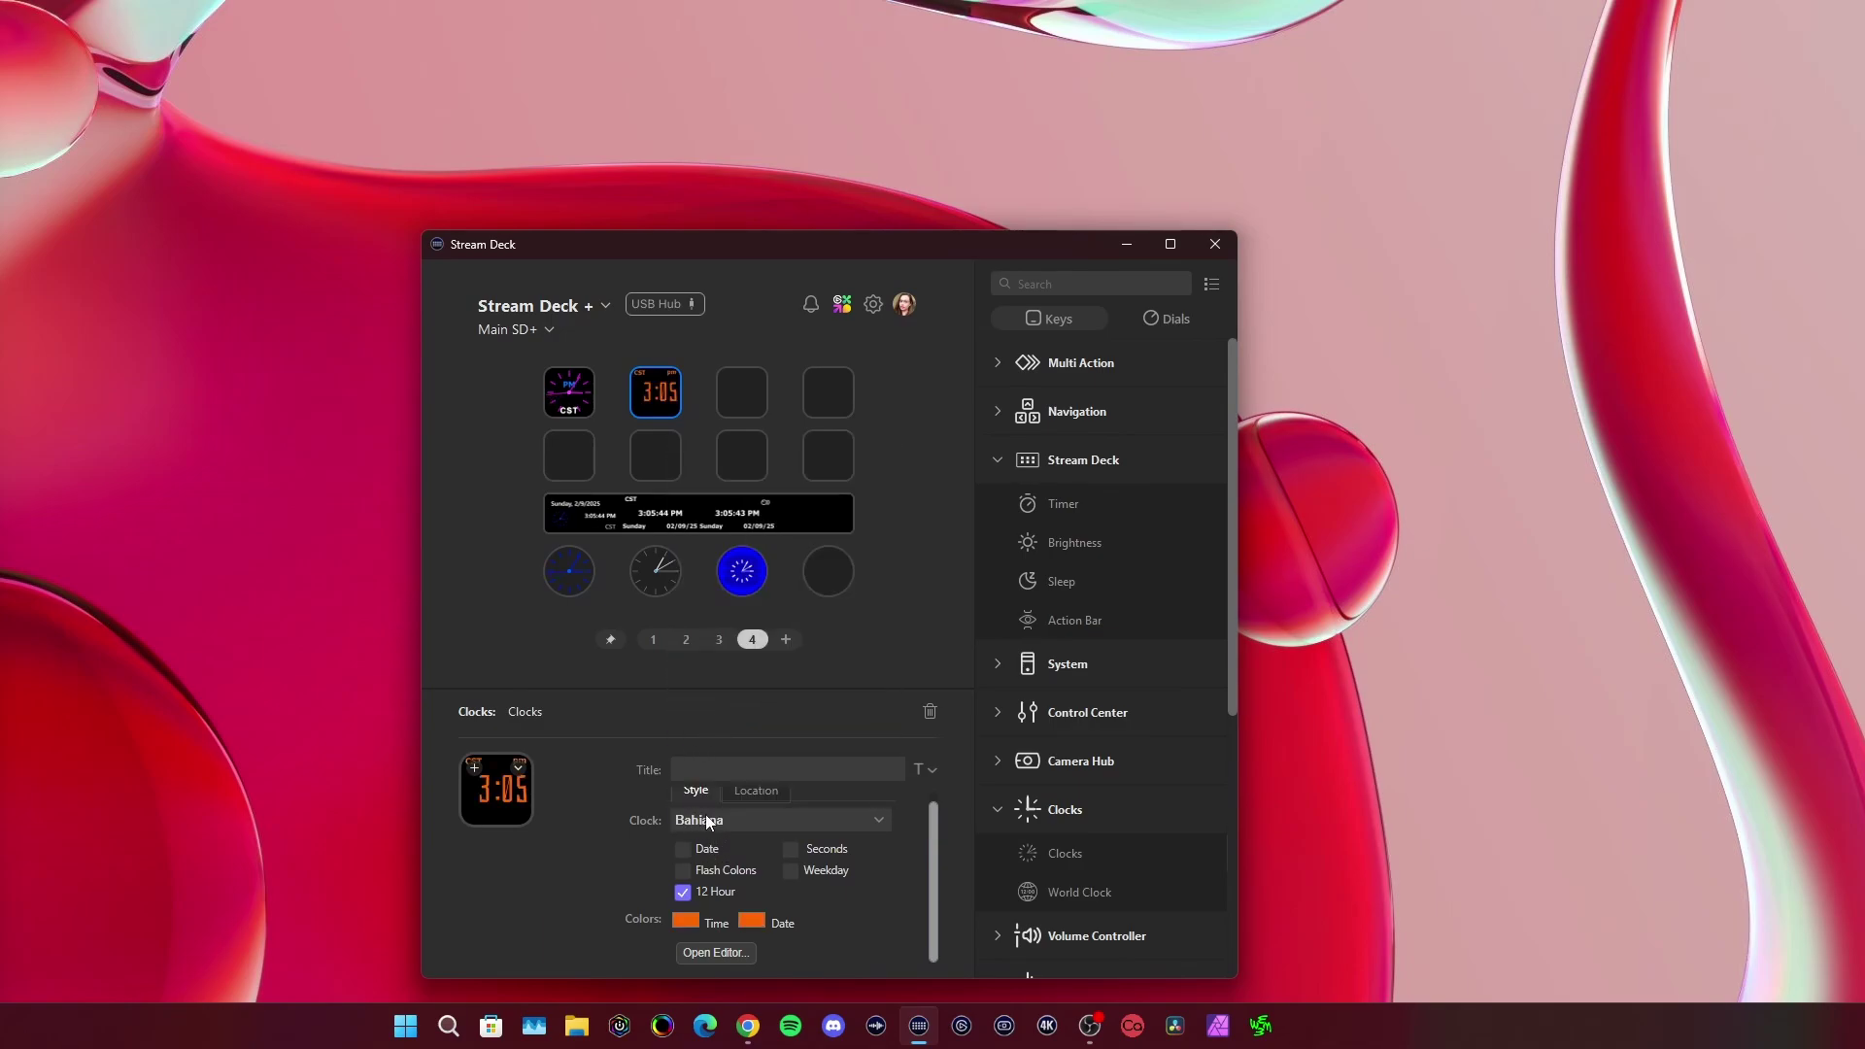
Step: Try Balls and Blocks, settle on the Edgy style, then select the third dial's stack
{"action": "left_click", "coordinate": [732, 819]}
{"action": "left_click", "coordinate": [745, 728]}
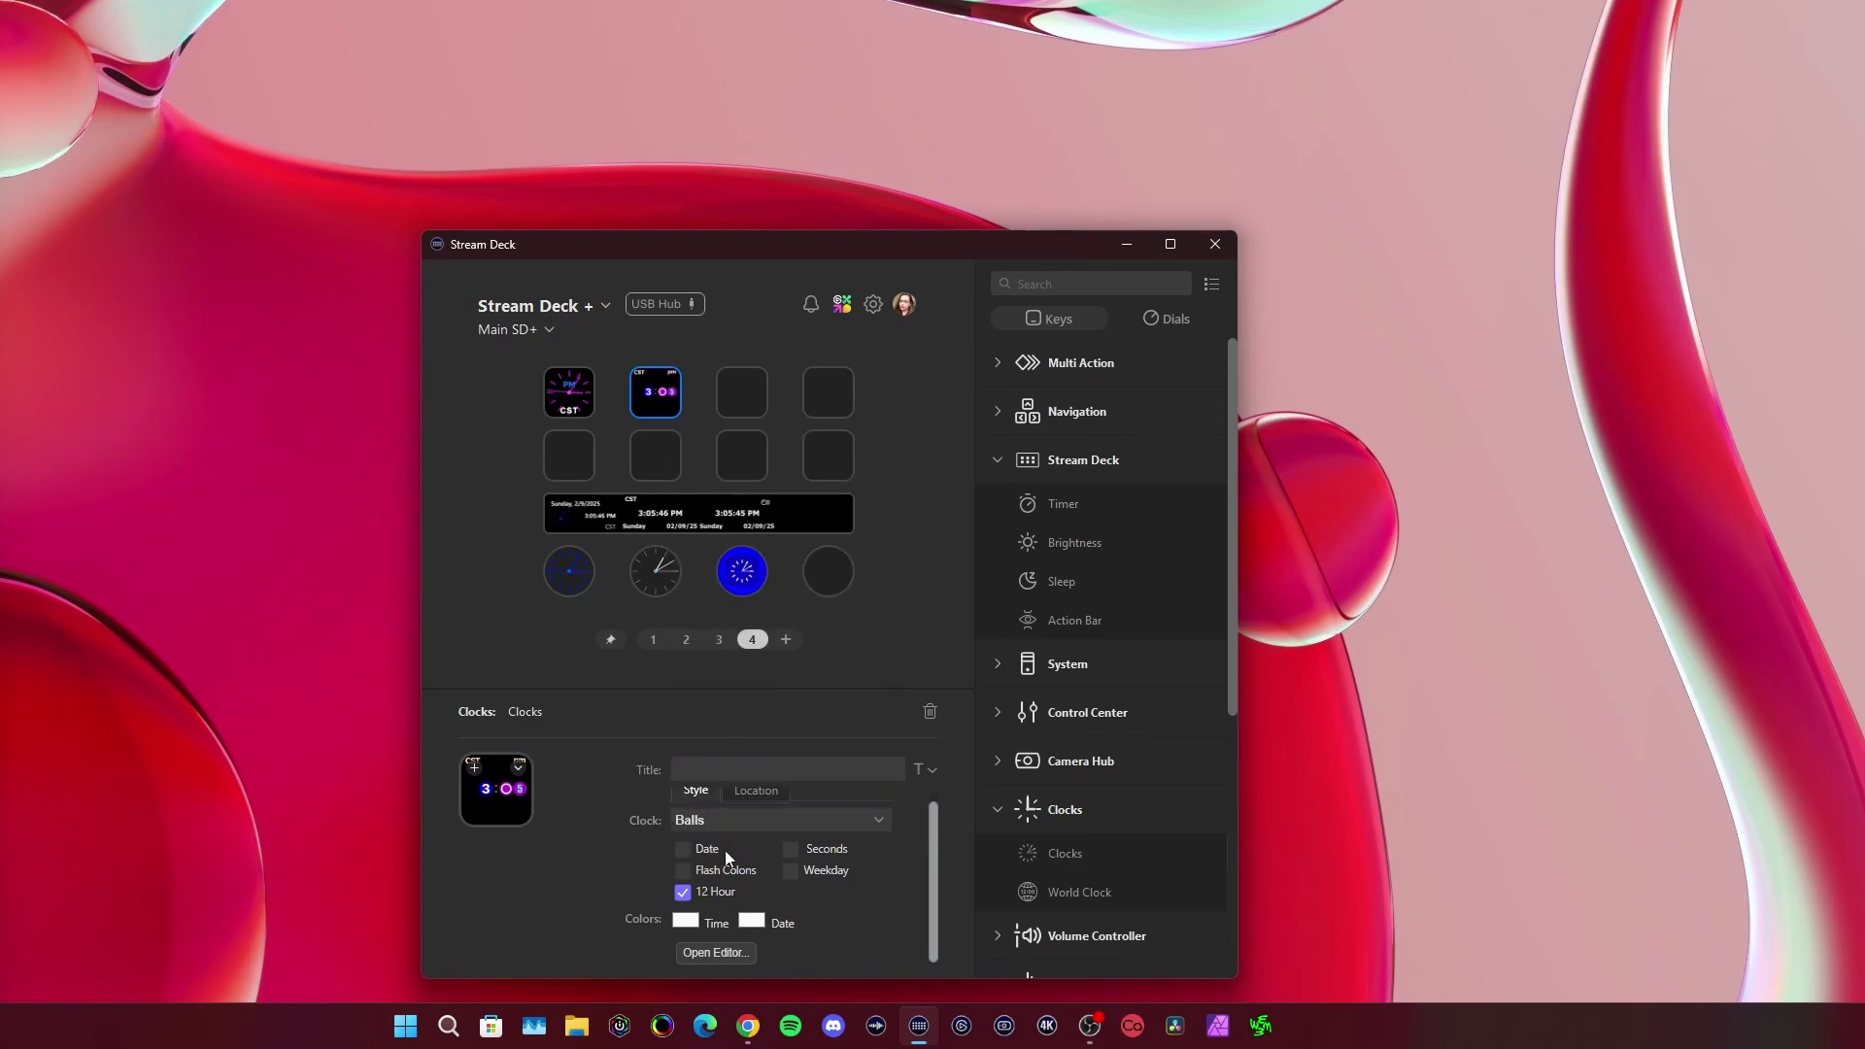
{"action": "left_click", "coordinate": [740, 830]}
{"action": "left_click", "coordinate": [744, 748]}
{"action": "left_click", "coordinate": [755, 817]}
{"action": "left_click", "coordinate": [752, 760]}
{"action": "left_click", "coordinate": [741, 578]}
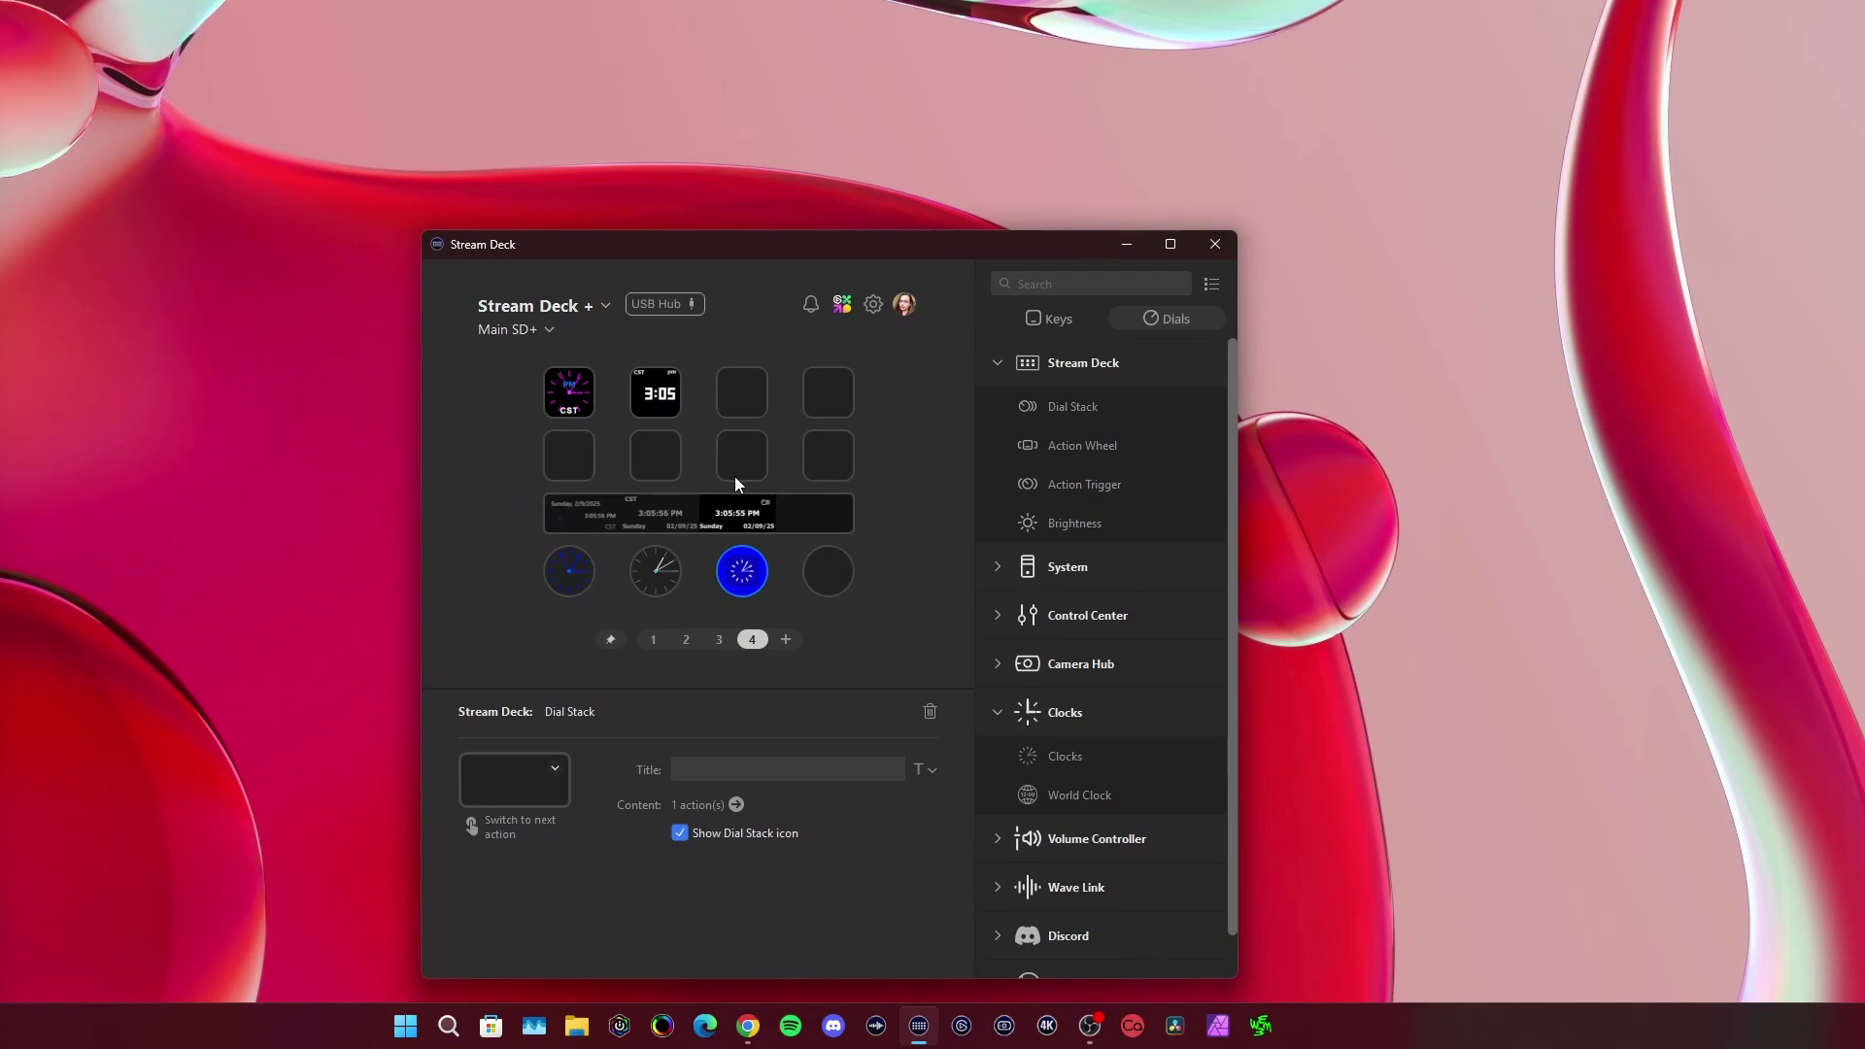
Step: Set the dial stack's Clocks action to Chicago time labelled CST, then return to the device layout
{"action": "double_click", "coordinate": [749, 579]}
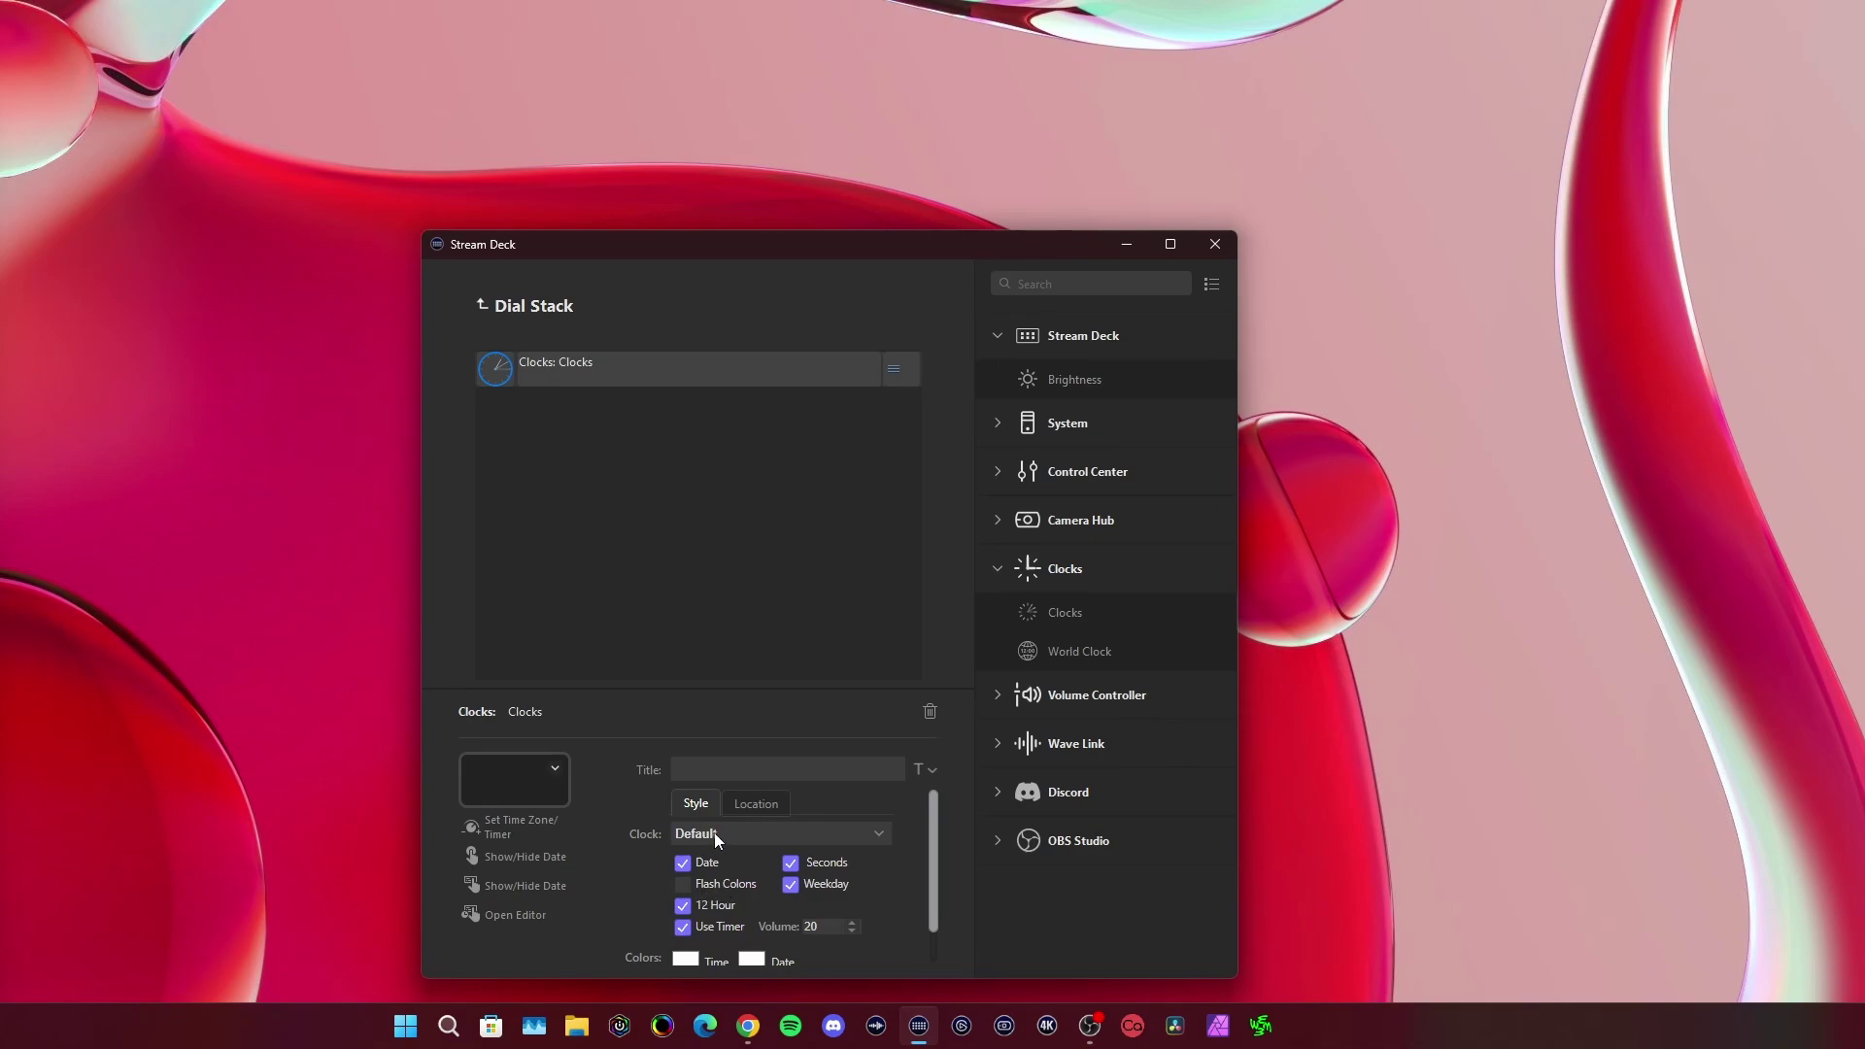
{"action": "left_click", "coordinate": [768, 806]}
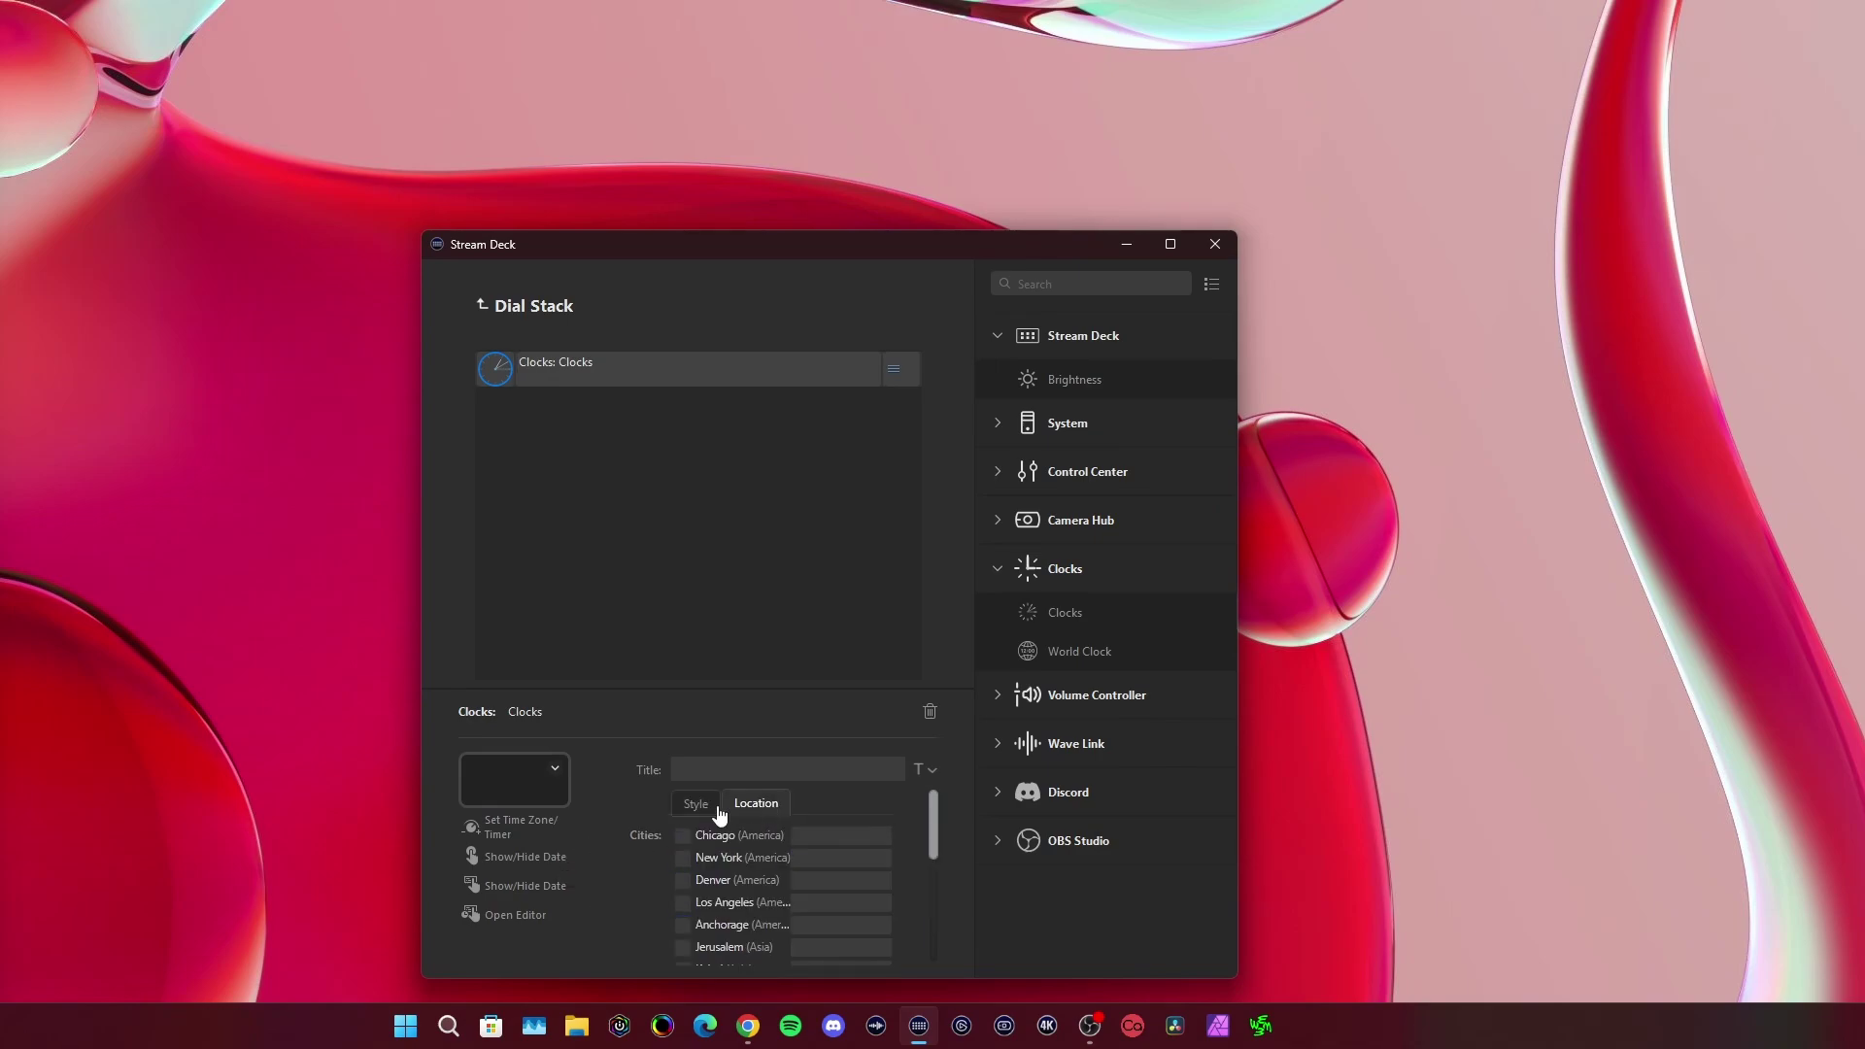
{"action": "type", "text": "CST"}
{"action": "left_click", "coordinate": [683, 835]}
{"action": "left_click", "coordinate": [515, 313]}
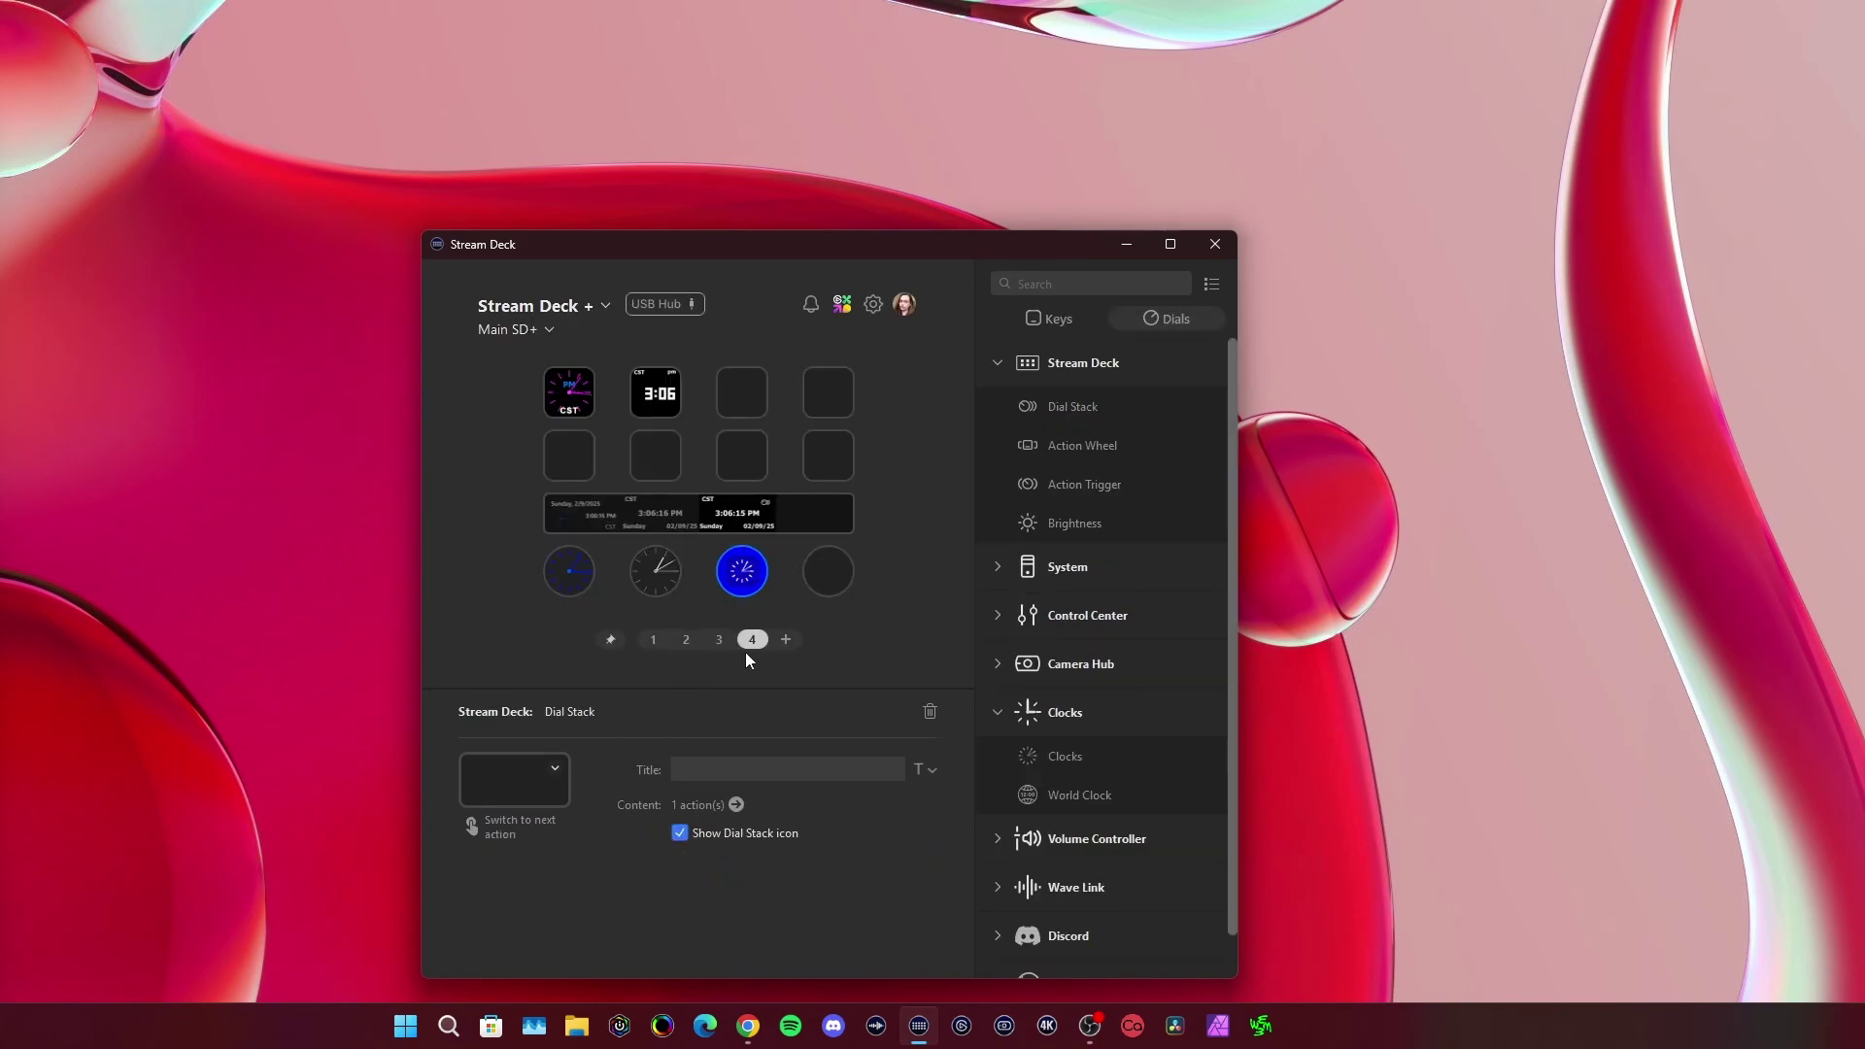
Step: Duplicate the dial stack's Clocks action by copying and pasting it
{"action": "double_click", "coordinate": [743, 575]}
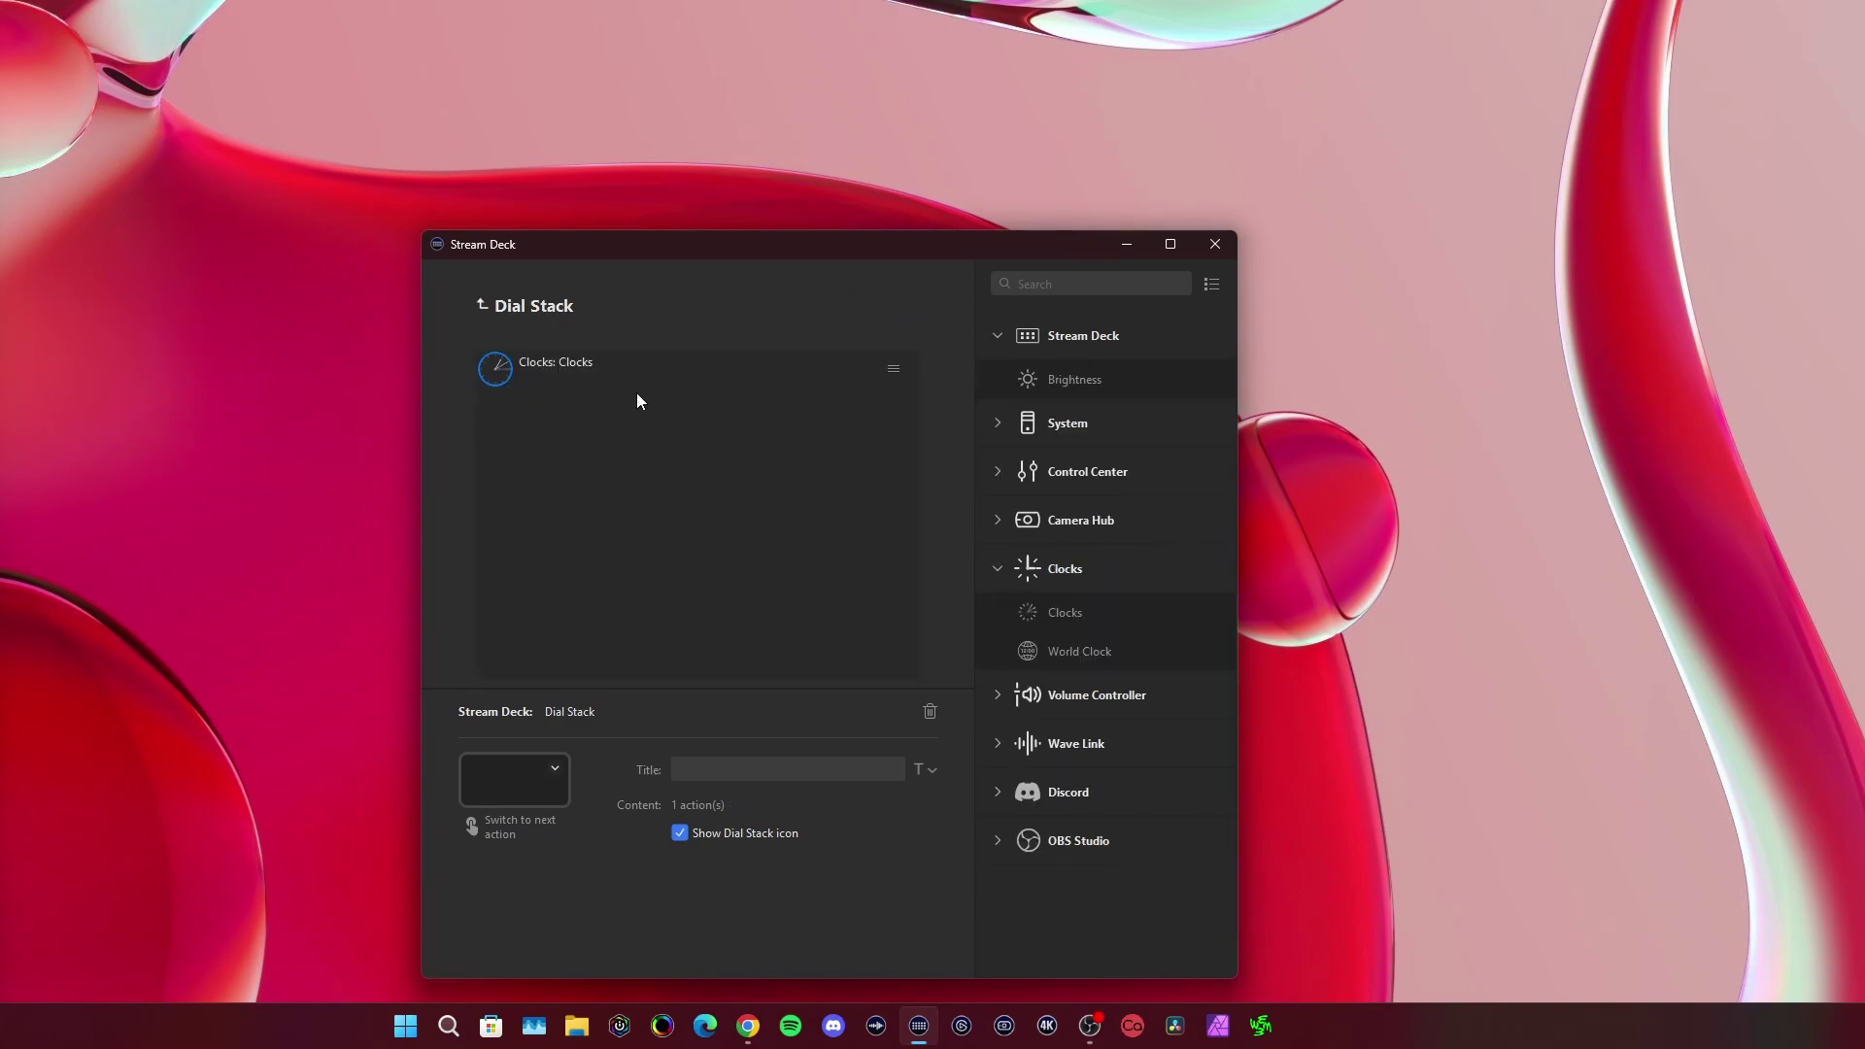
{"action": "left_click", "coordinate": [625, 373]}
{"action": "right_click", "coordinate": [626, 373]}
{"action": "left_click", "coordinate": [669, 386]}
{"action": "right_click", "coordinate": [602, 428]}
{"action": "left_click", "coordinate": [629, 452]}
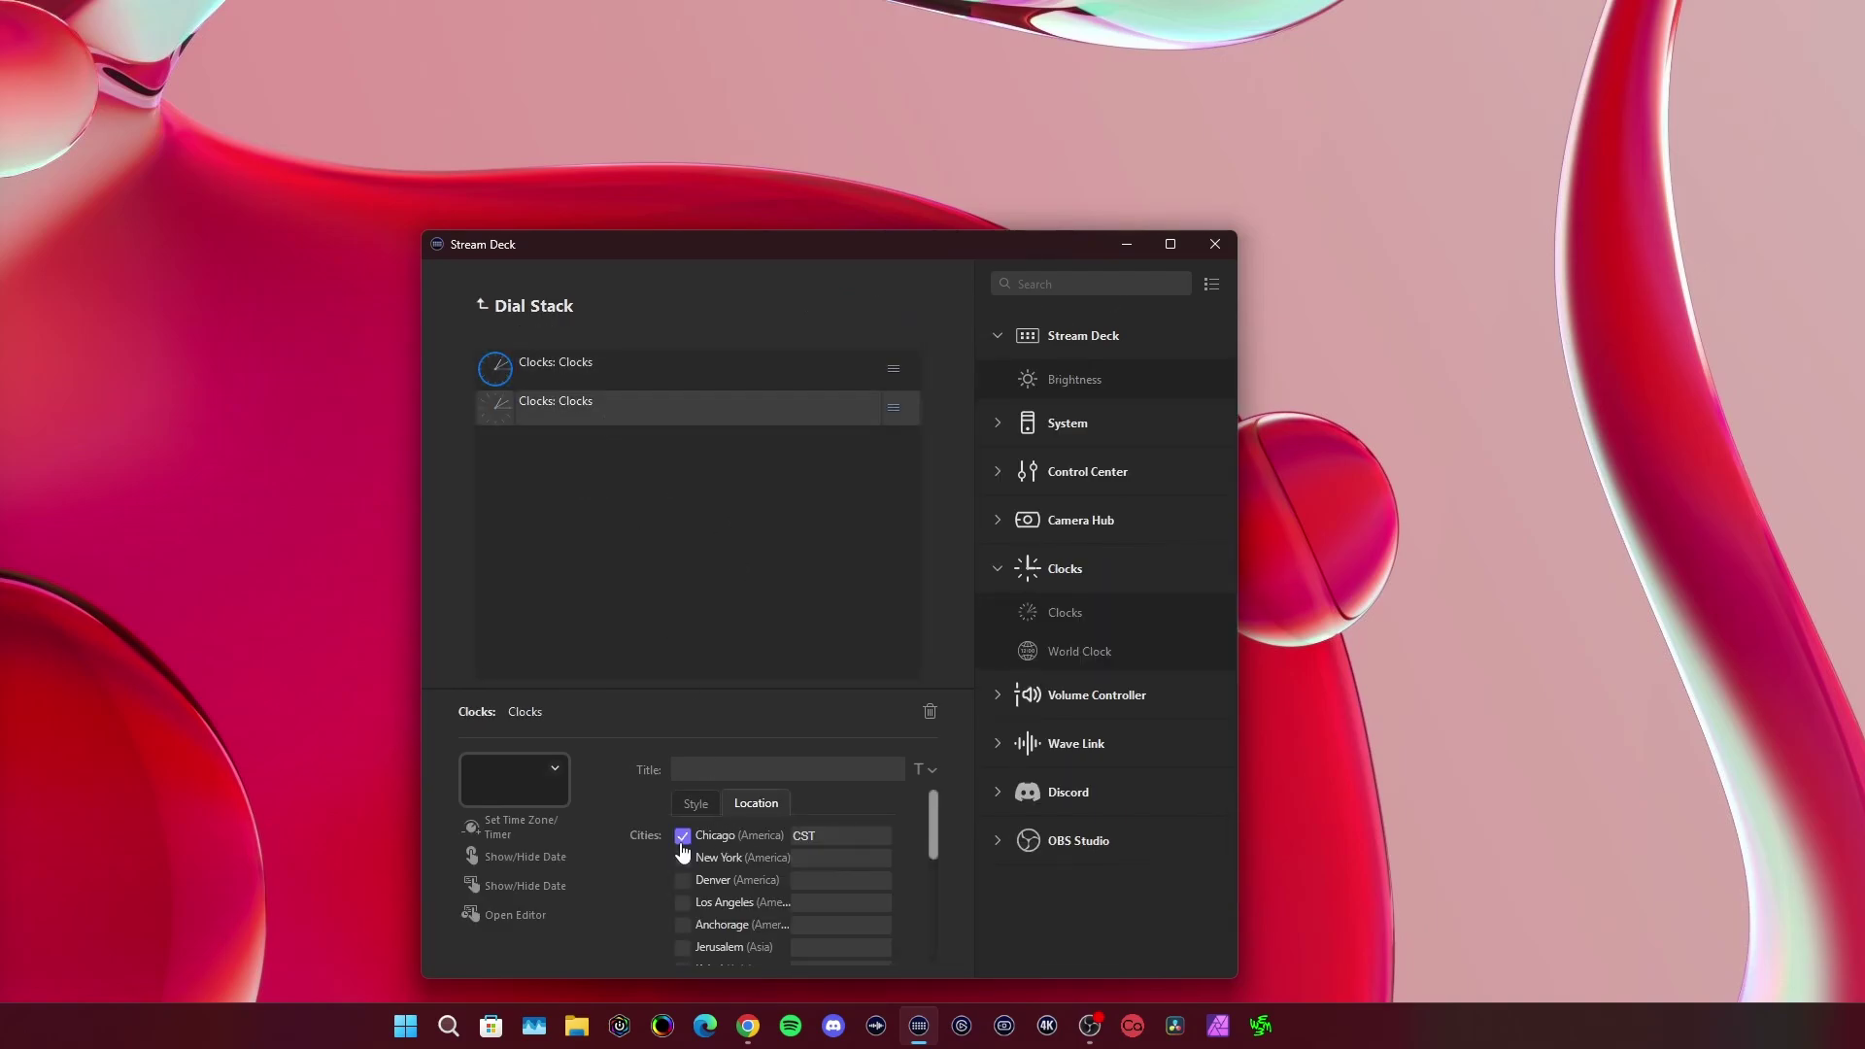
Step: Remove the CST label and switch the copied clock to Denver time labelled MST
{"action": "double_click", "coordinate": [833, 844]}
{"action": "key", "text": "BackSpace"}
{"action": "left_click", "coordinate": [683, 881]}
{"action": "left_click", "coordinate": [798, 881]}
{"action": "left_click", "coordinate": [683, 881]}
{"action": "type", "text": "MST"}
{"action": "left_click", "coordinate": [683, 881]}
Step: Paste a copy of the Denver clock into the stack and switch its time zone from Denver to Phoenix
{"action": "right_click", "coordinate": [649, 420]}
{"action": "left_click", "coordinate": [573, 464]}
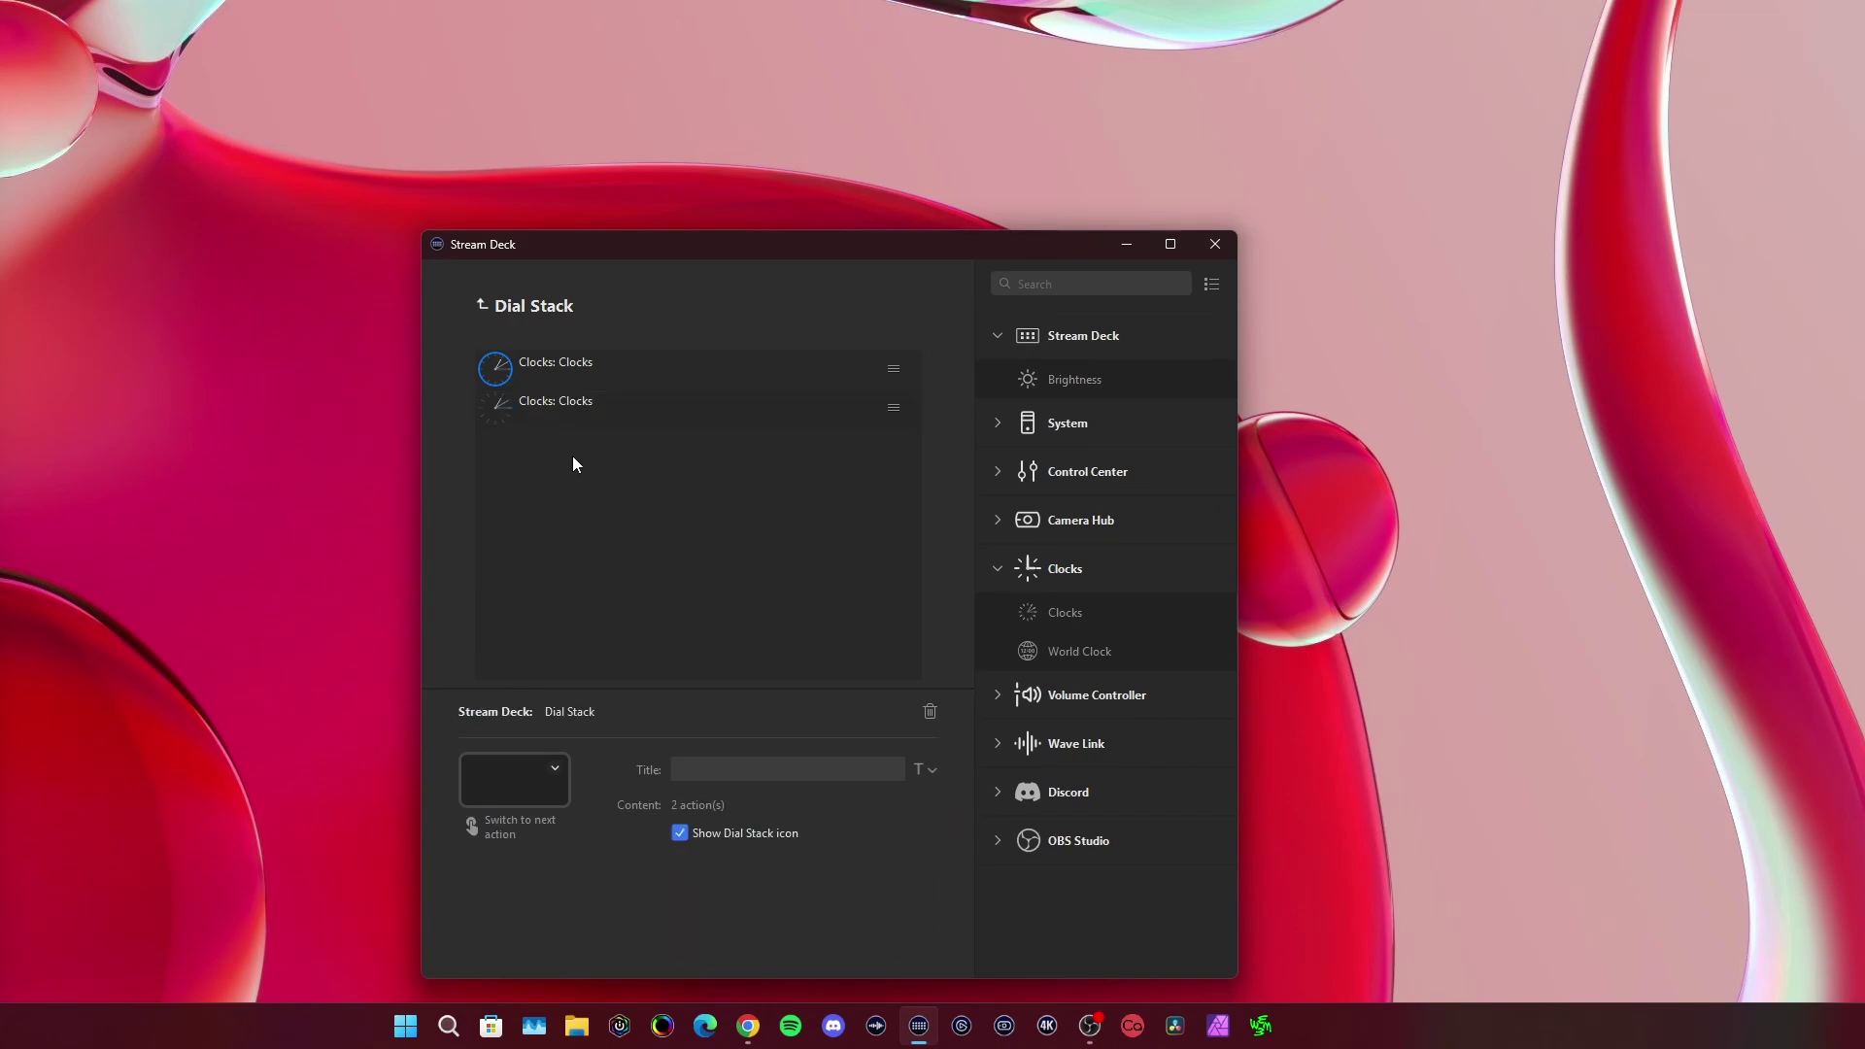
{"action": "left_click", "coordinate": [614, 482]}
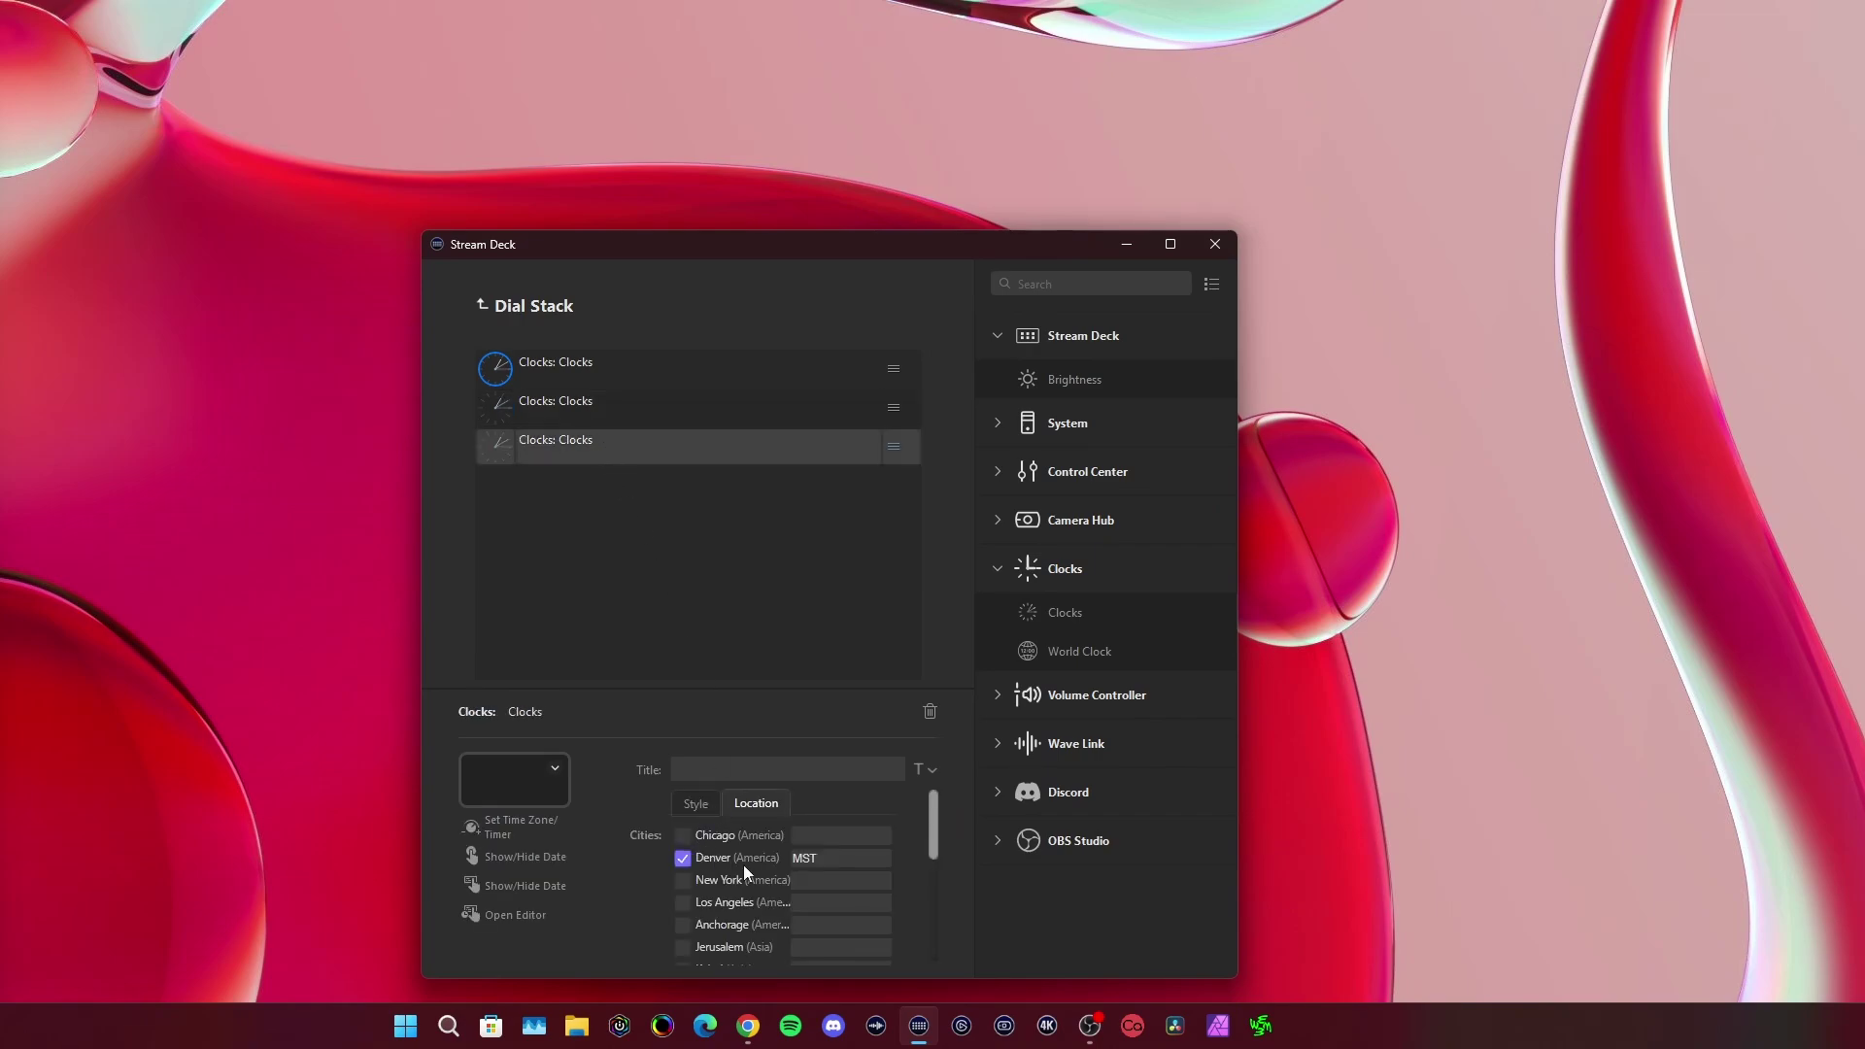
{"action": "double_click", "coordinate": [797, 858]}
{"action": "left_click", "coordinate": [683, 858]}
{"action": "scroll", "coordinate": [629, 880], "scroll_direction": "down", "scroll_amount": 10}
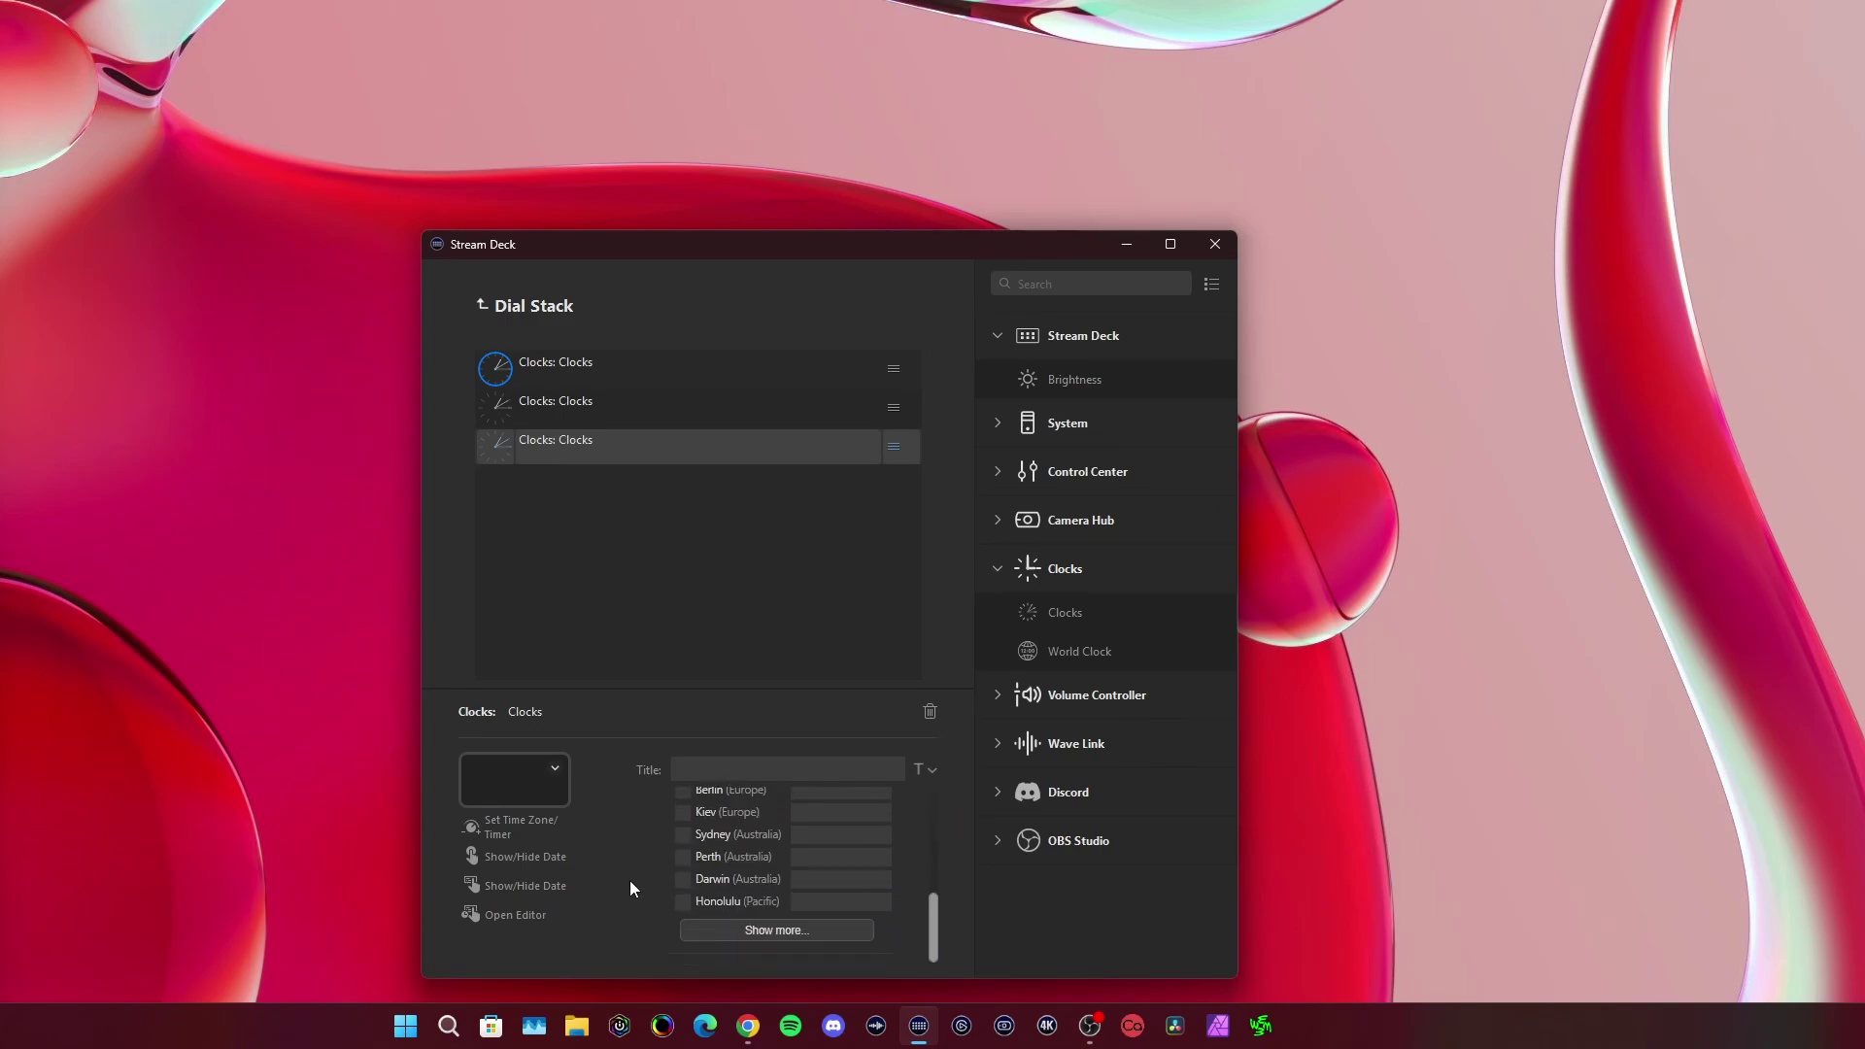
{"action": "left_click", "coordinate": [719, 933]}
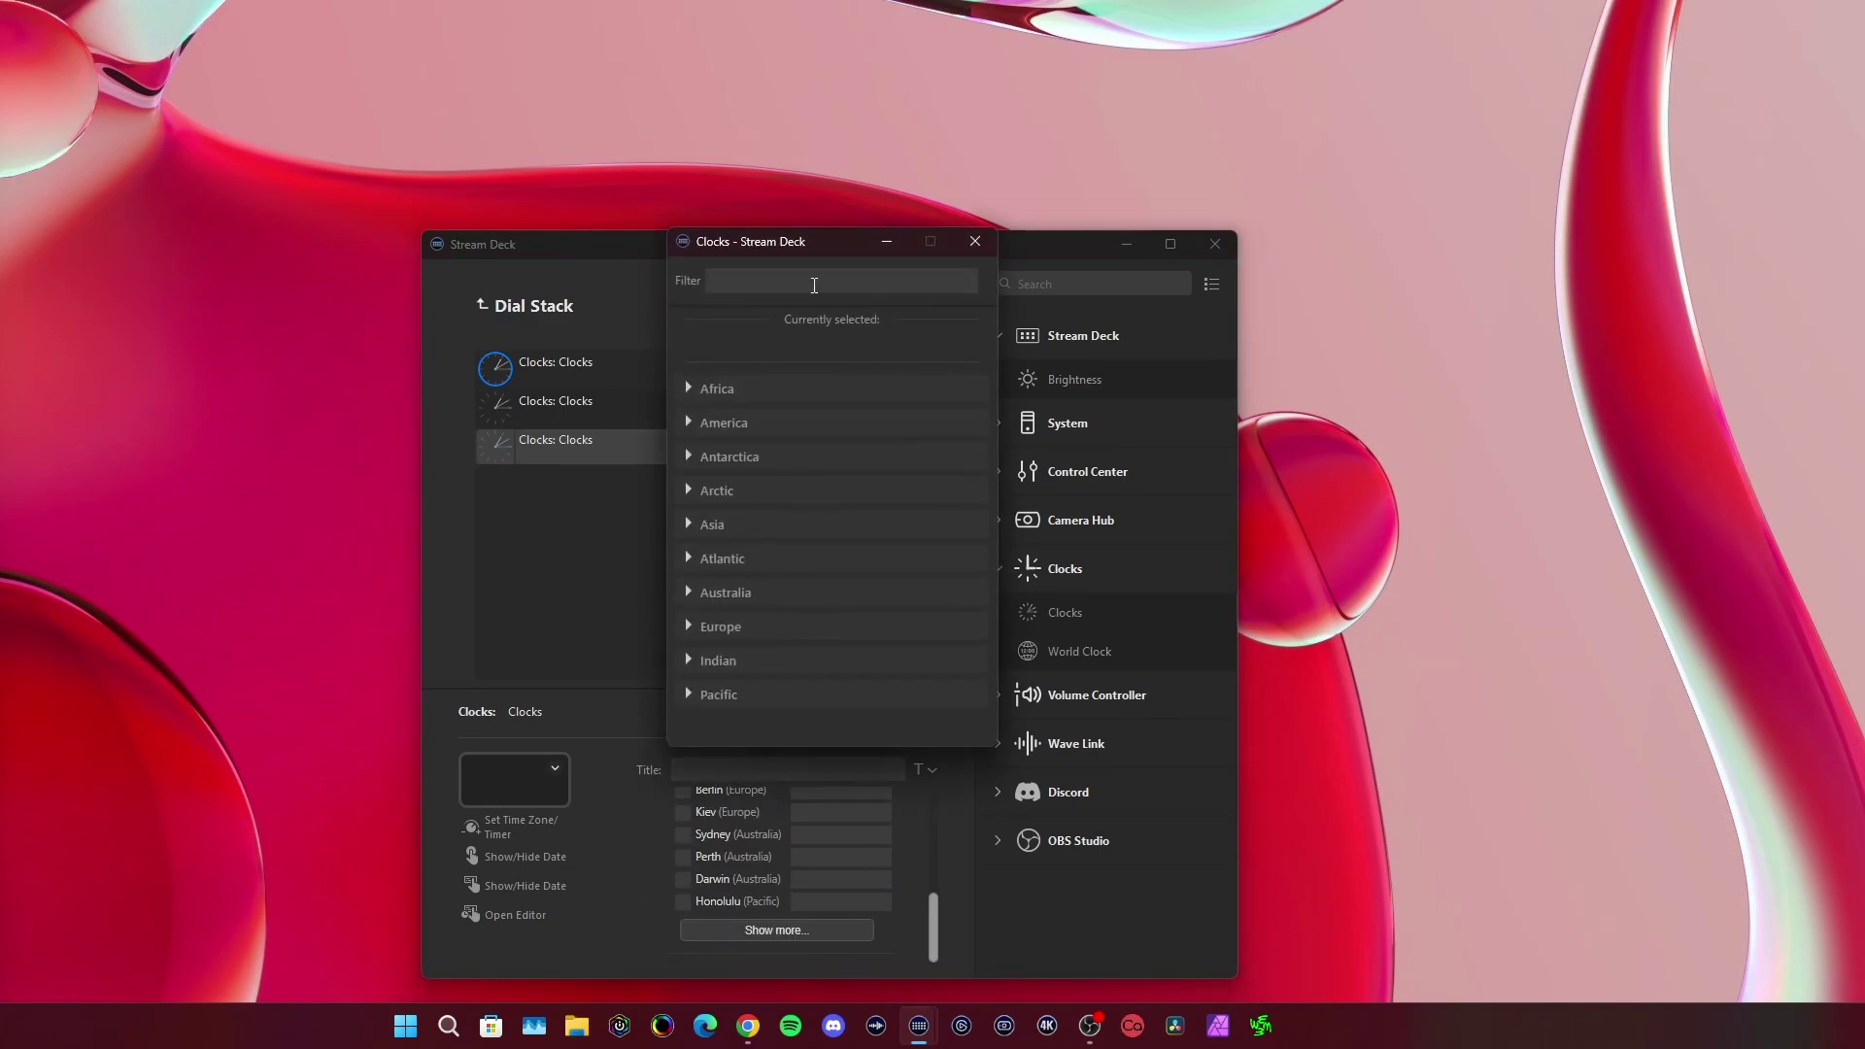
{"action": "left_click", "coordinate": [814, 285]}
{"action": "type", "text": "Phoenix"}
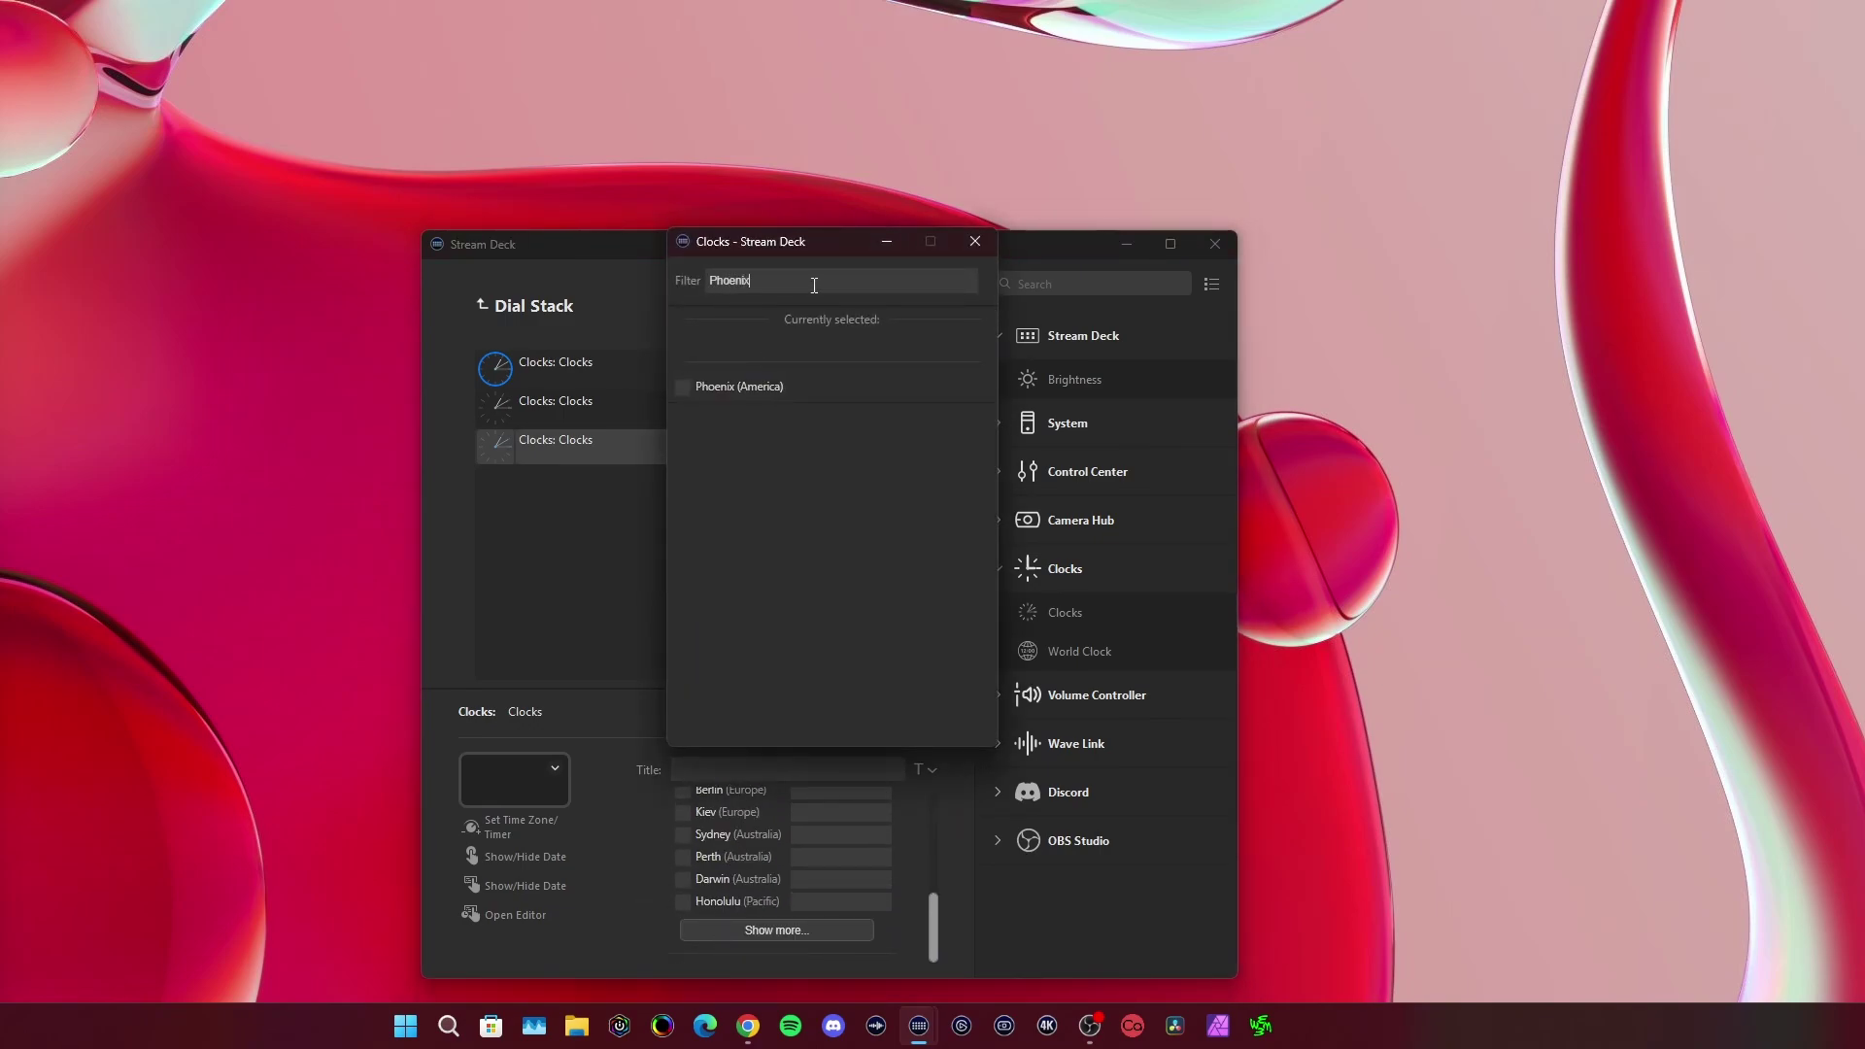
{"action": "left_click", "coordinate": [683, 392]}
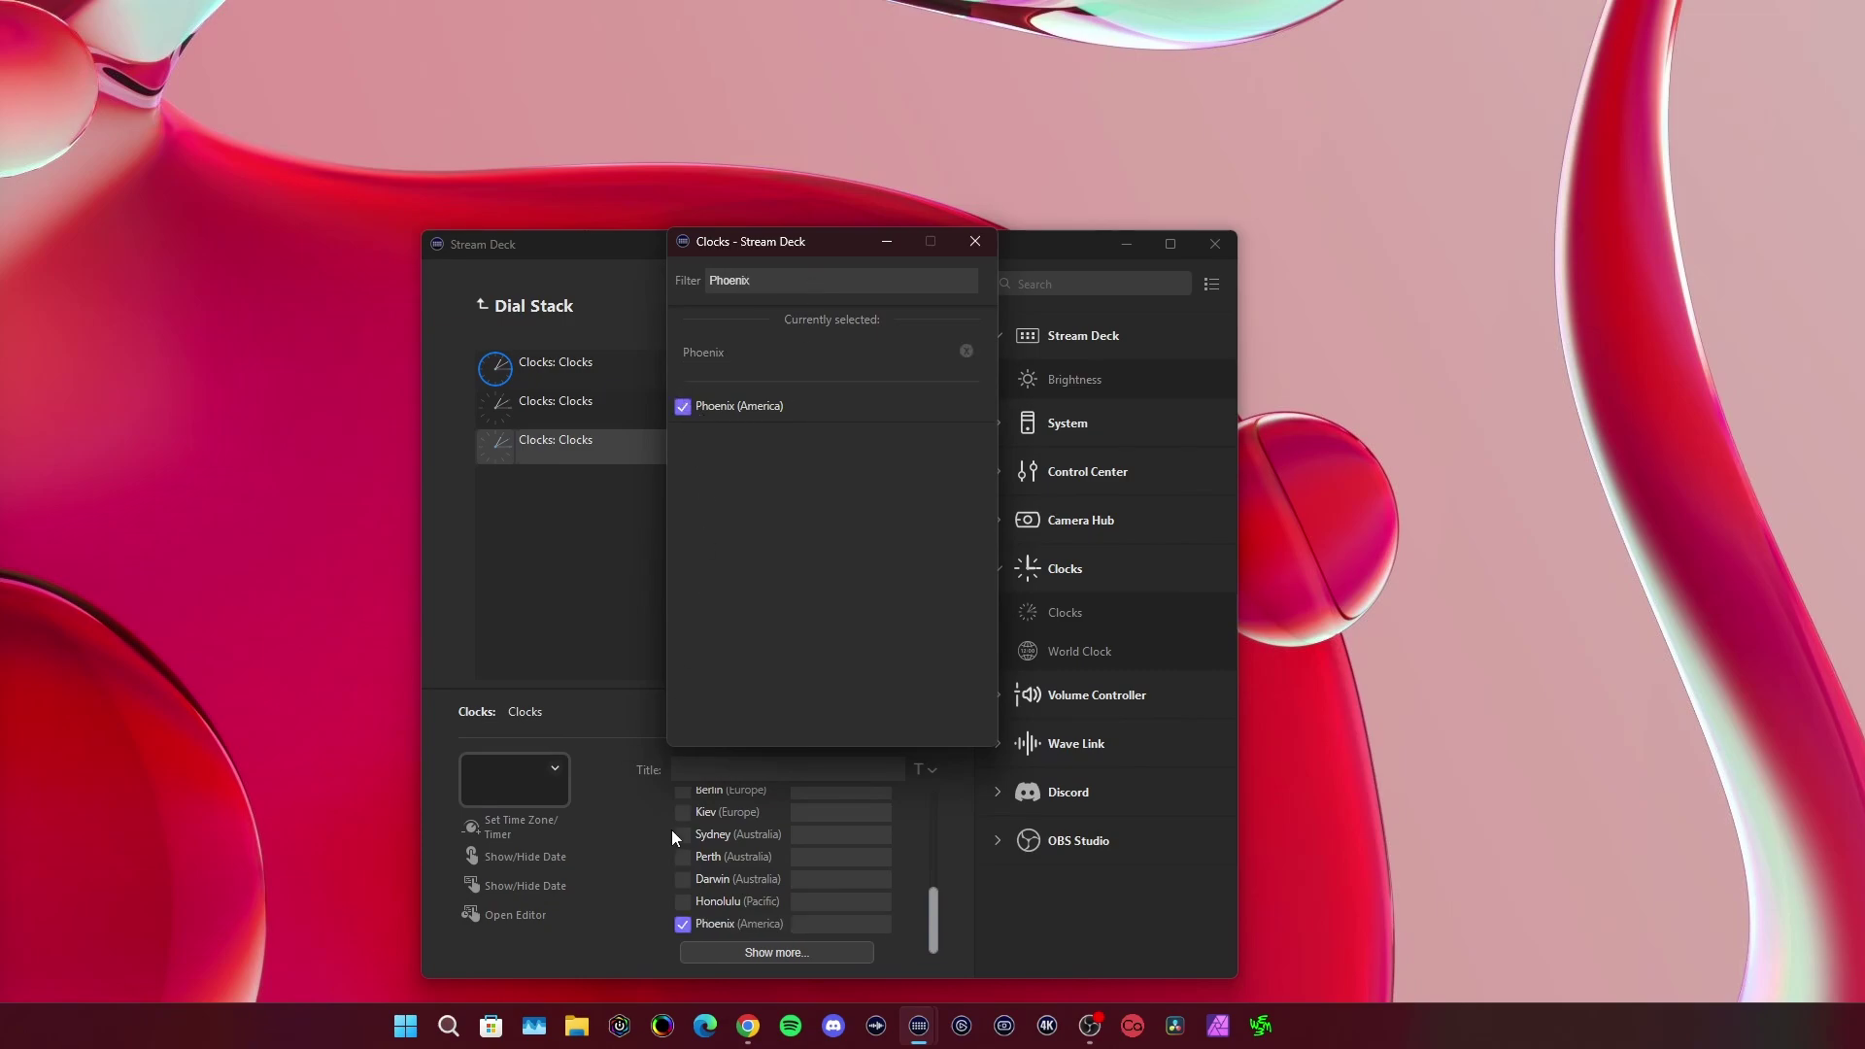
{"action": "left_click", "coordinate": [974, 243]}
Step: Label the Phoenix clock 'MST (Phoenix)'
{"action": "left_click", "coordinate": [681, 926]}
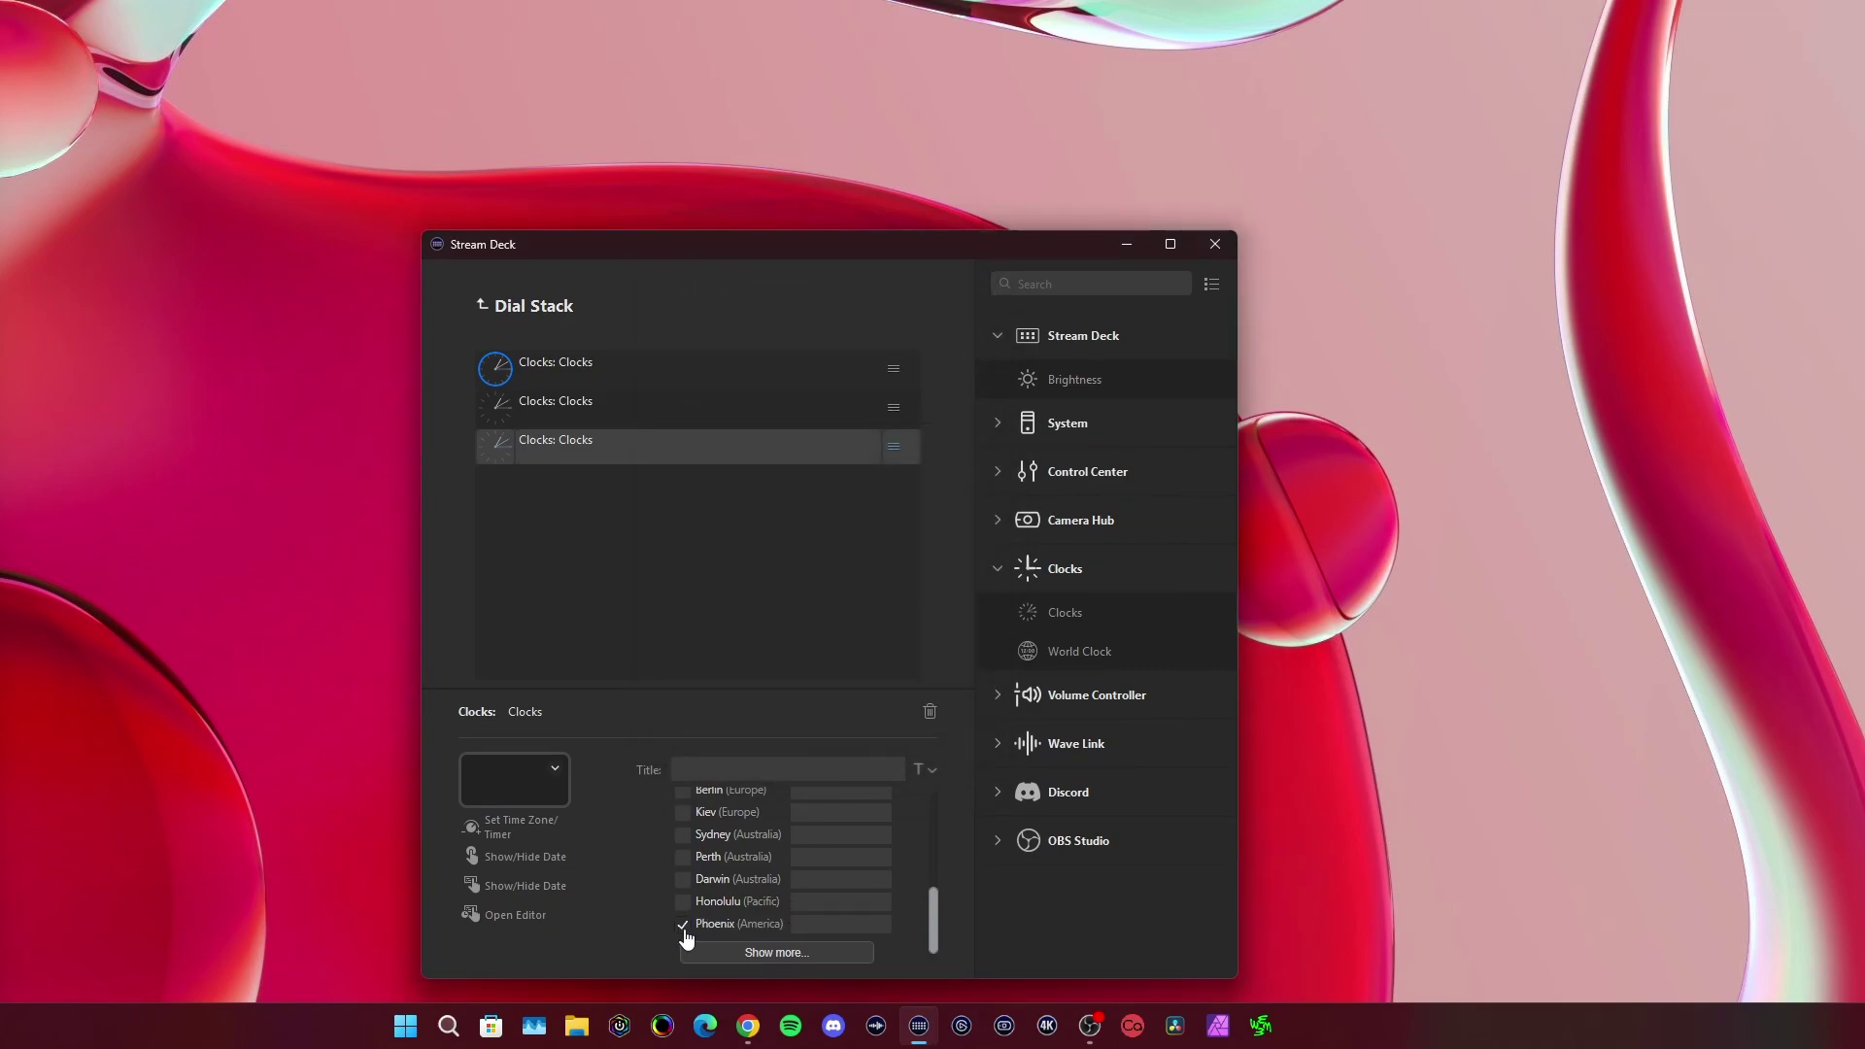
{"action": "left_click", "coordinate": [796, 922]}
{"action": "type", "text": "MST"}
{"action": "left_click", "coordinate": [683, 924]}
{"action": "type", "text": "(Phoenix)"}
Step: Paste a fourth clock, drop Phoenix so it uses New York, and label it 'EST'
{"action": "right_click", "coordinate": [608, 454]}
{"action": "left_click", "coordinate": [541, 503]}
{"action": "right_click", "coordinate": [536, 493]}
{"action": "left_click", "coordinate": [574, 517]}
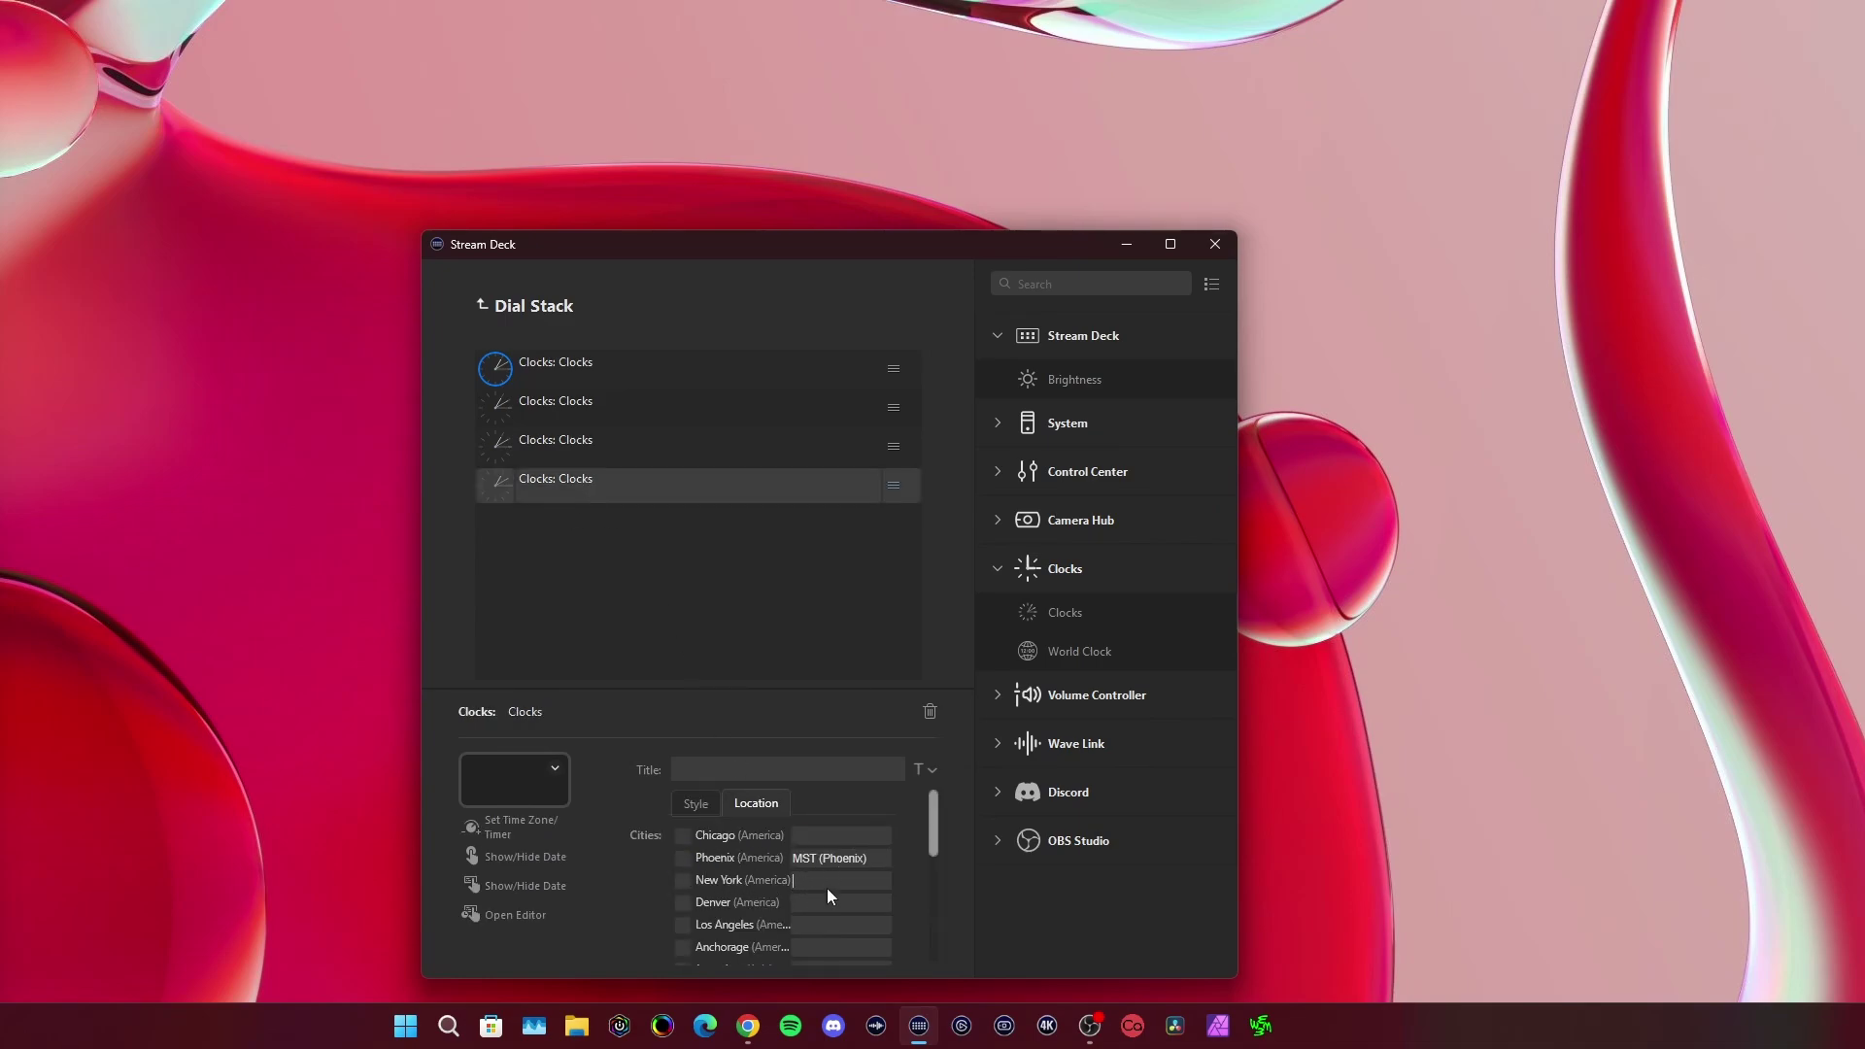
{"action": "left_click", "coordinate": [683, 857]}
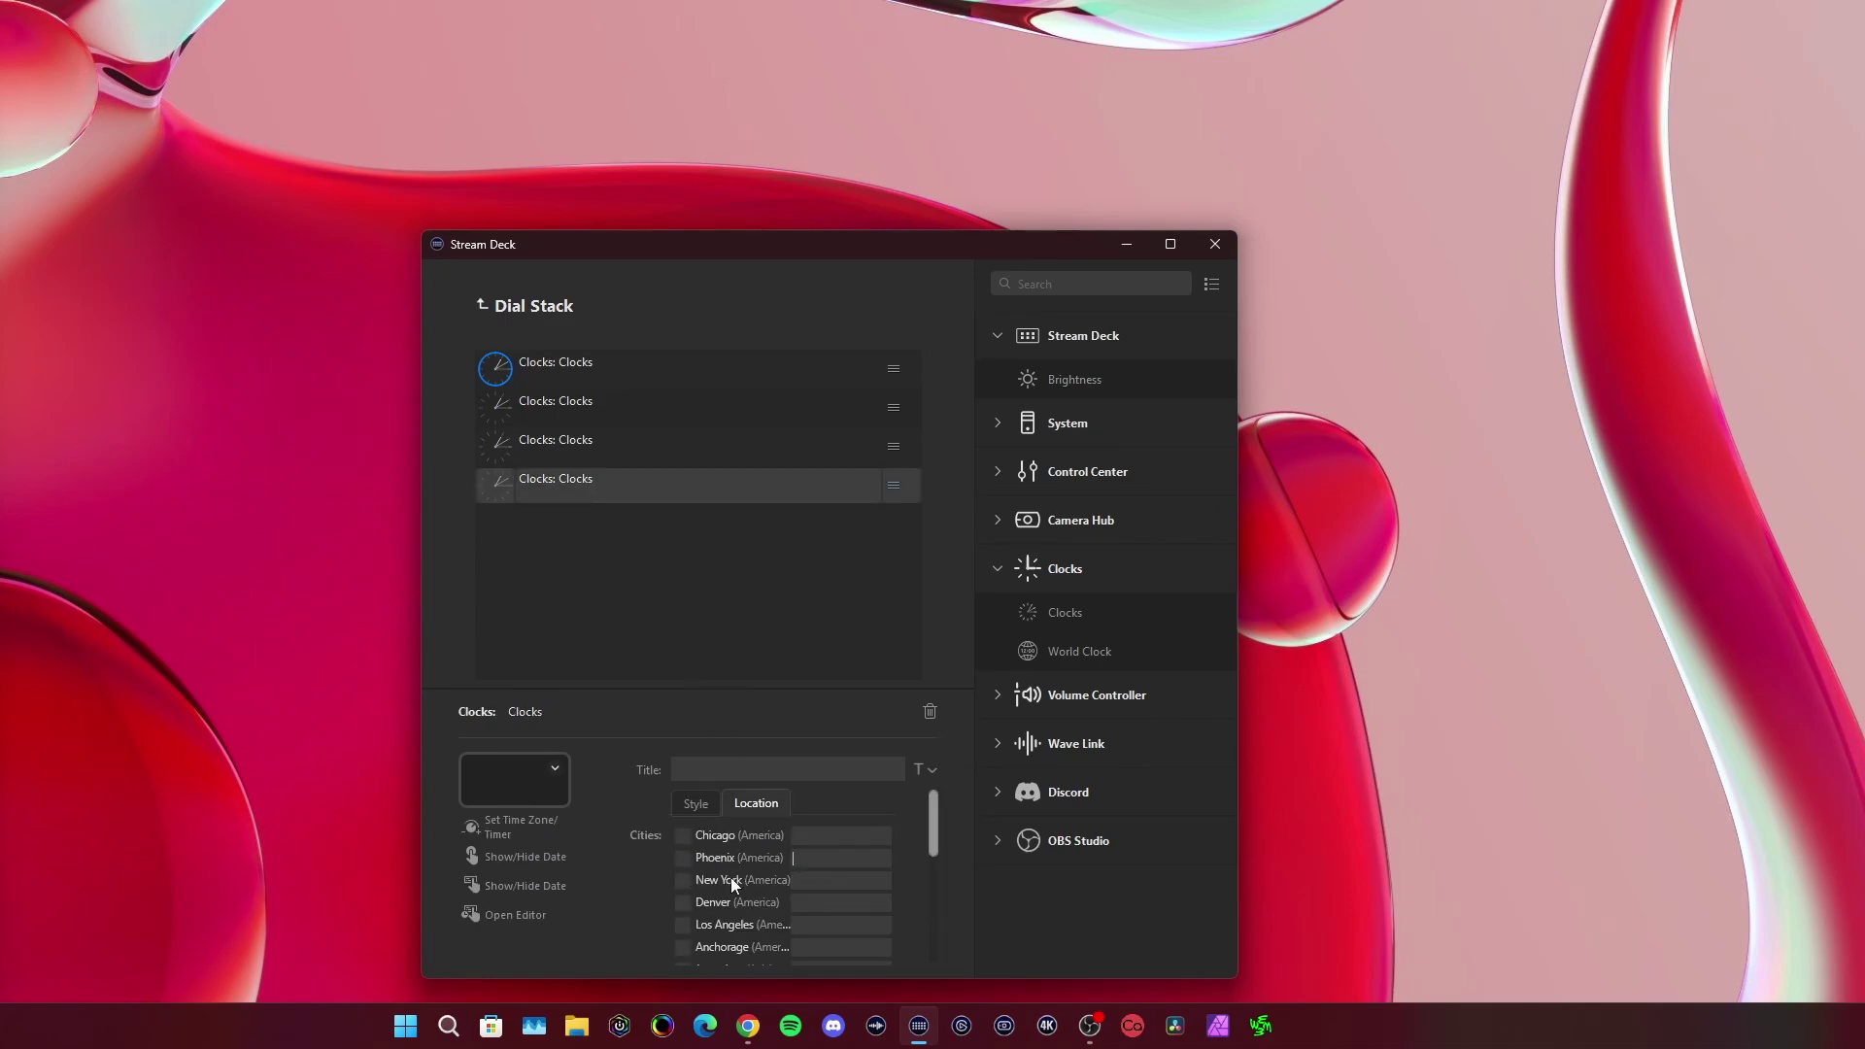
{"action": "left_click", "coordinate": [819, 879]}
{"action": "type", "text": "EST"}
{"action": "left_click", "coordinate": [523, 316]}
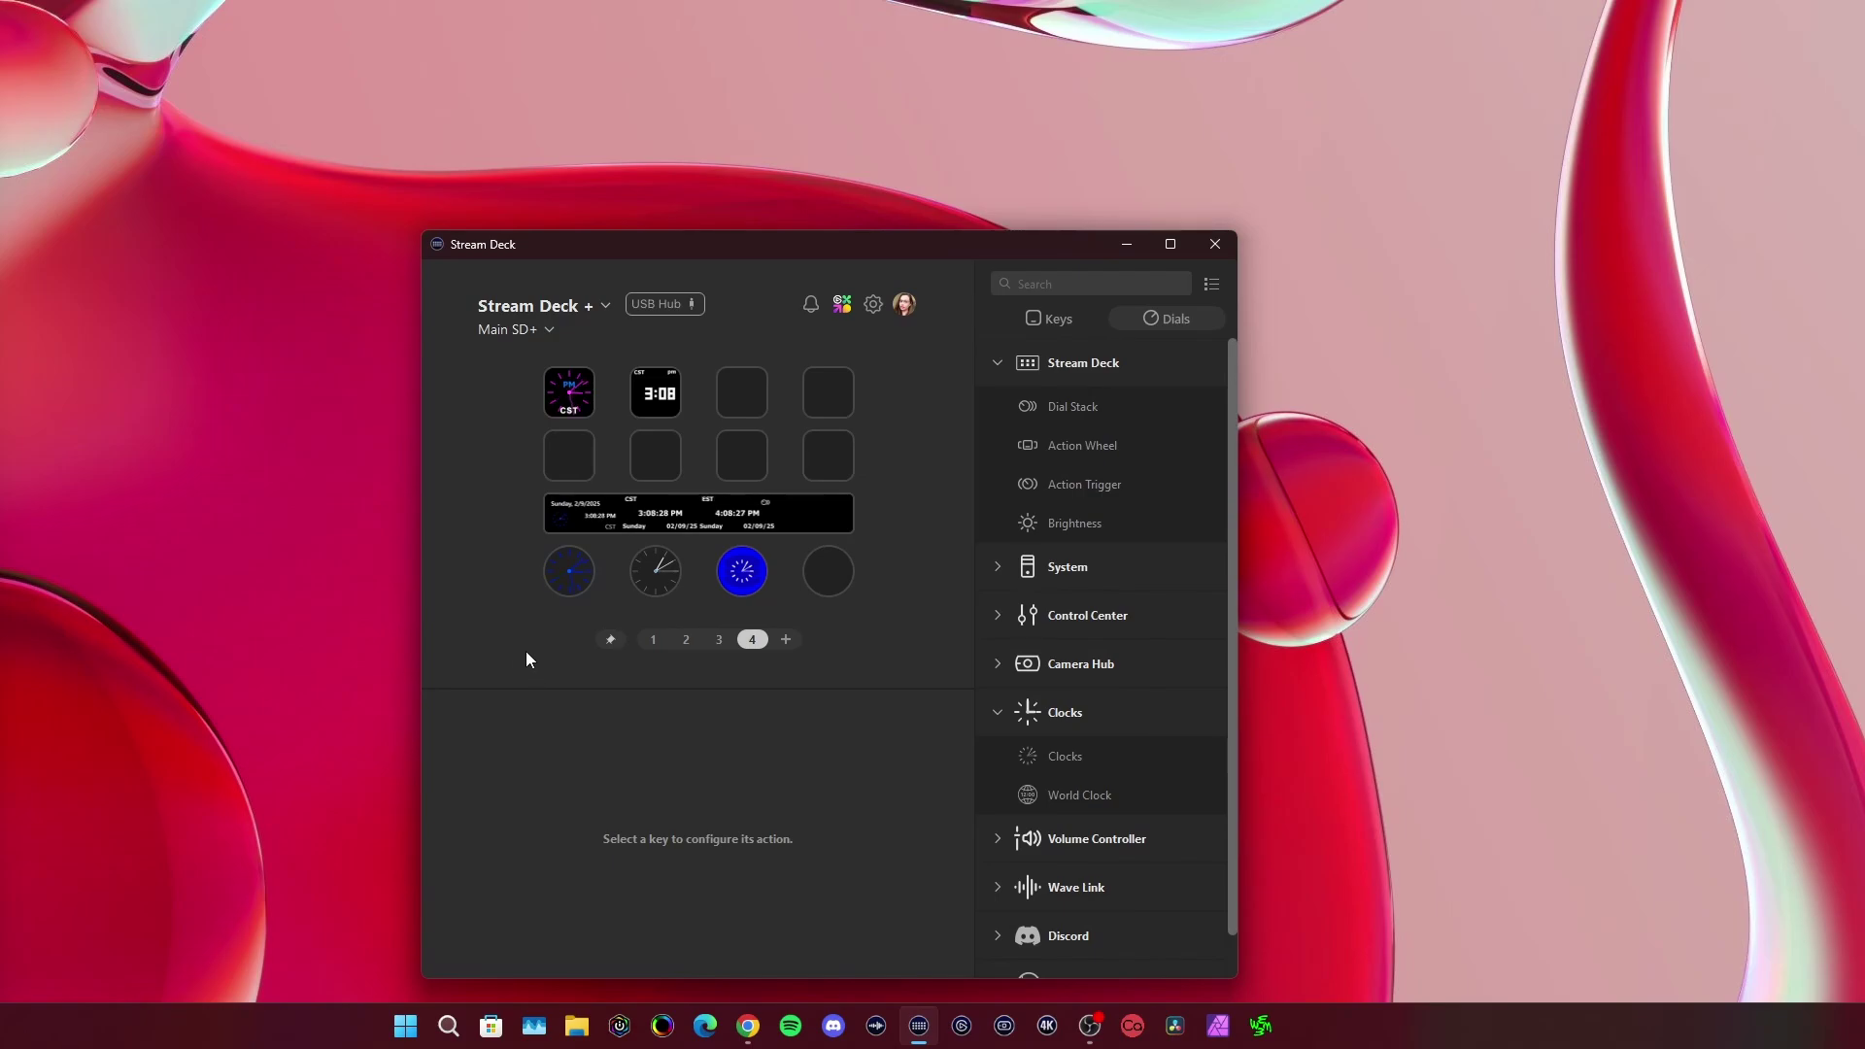
Step: Delete the clocks on dials 1–2 and keys 1–2, then move the Dial Stack from dial 3 onto dial 1
{"action": "left_click", "coordinate": [668, 574]}
{"action": "key", "text": "Delete"}
{"action": "left_click", "coordinate": [571, 575]}
{"action": "key", "text": "Delete"}
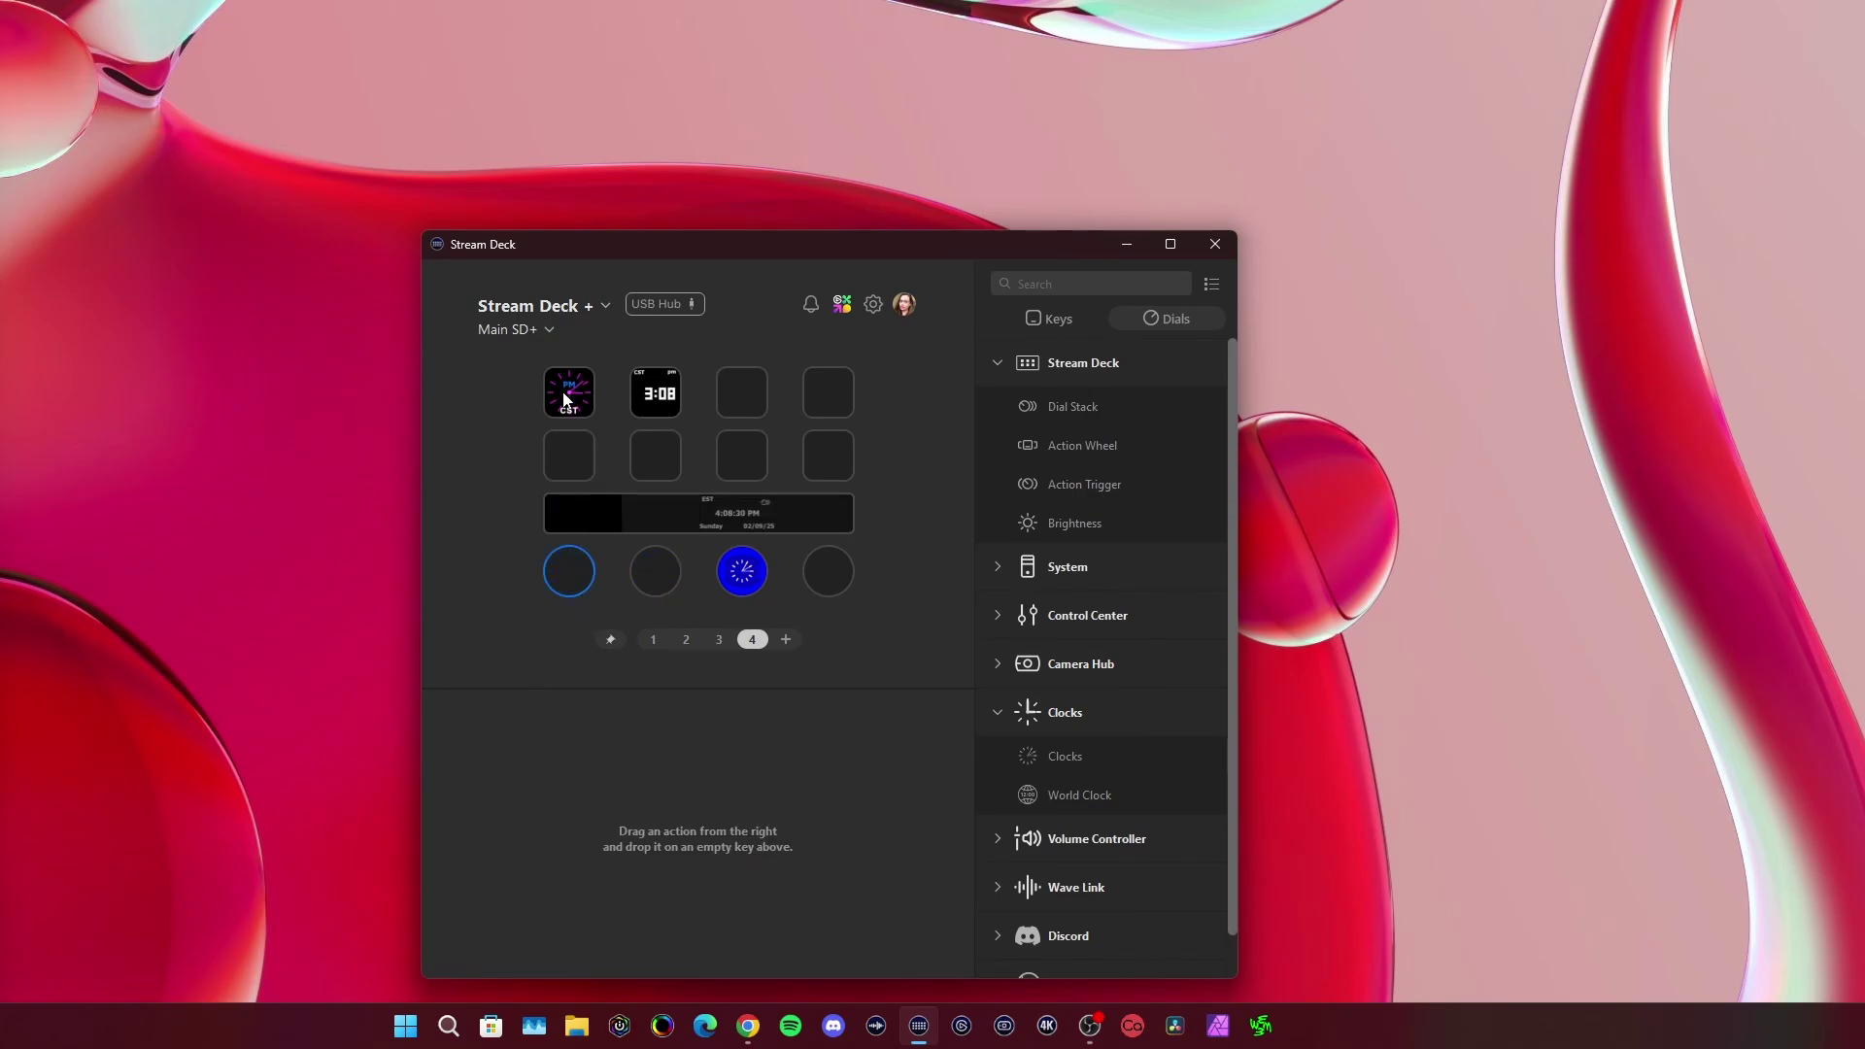
{"action": "left_click", "coordinate": [570, 393]}
{"action": "key", "text": "Delete"}
{"action": "left_click", "coordinate": [656, 393]}
{"action": "key", "text": "Delete"}
{"action": "left_click_drag", "start_coordinate": [738, 583], "coordinate": [573, 576]}
{"action": "left_click", "coordinate": [531, 660]}
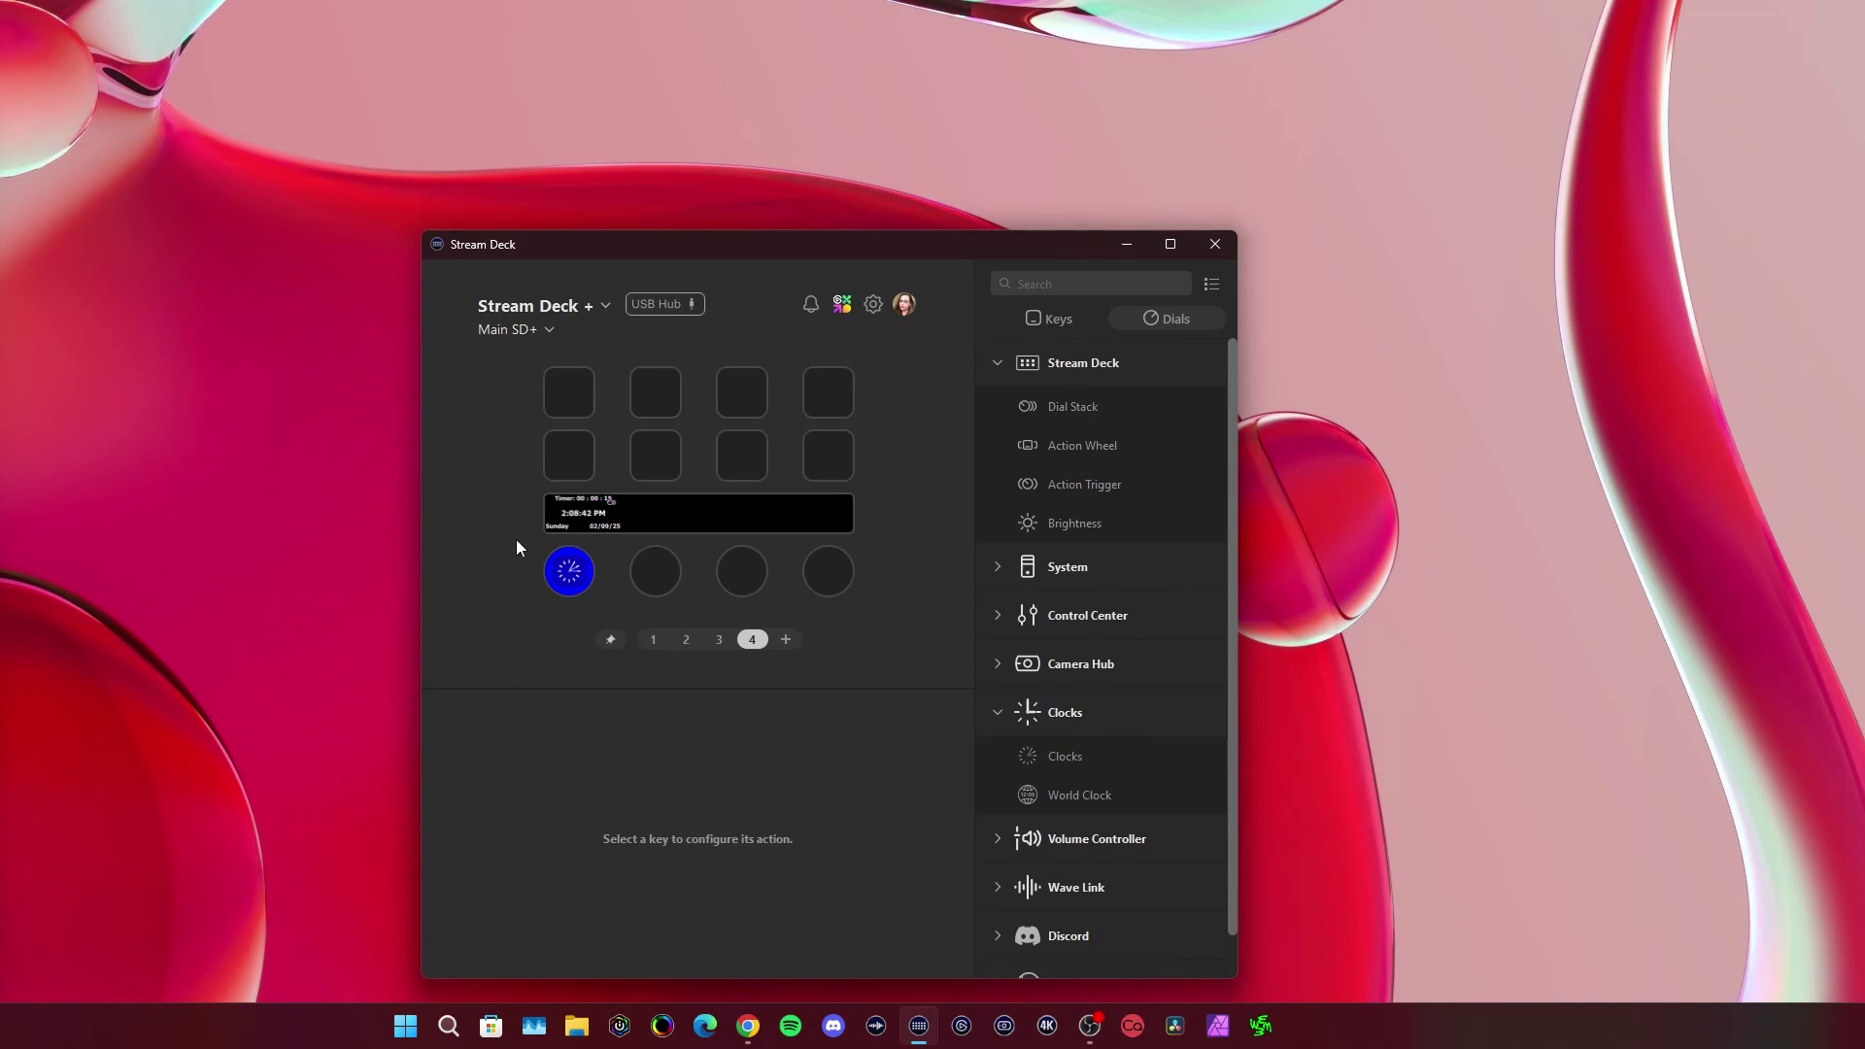
{"action": "double_click", "coordinate": [563, 571]}
{"action": "left_click", "coordinate": [568, 360]}
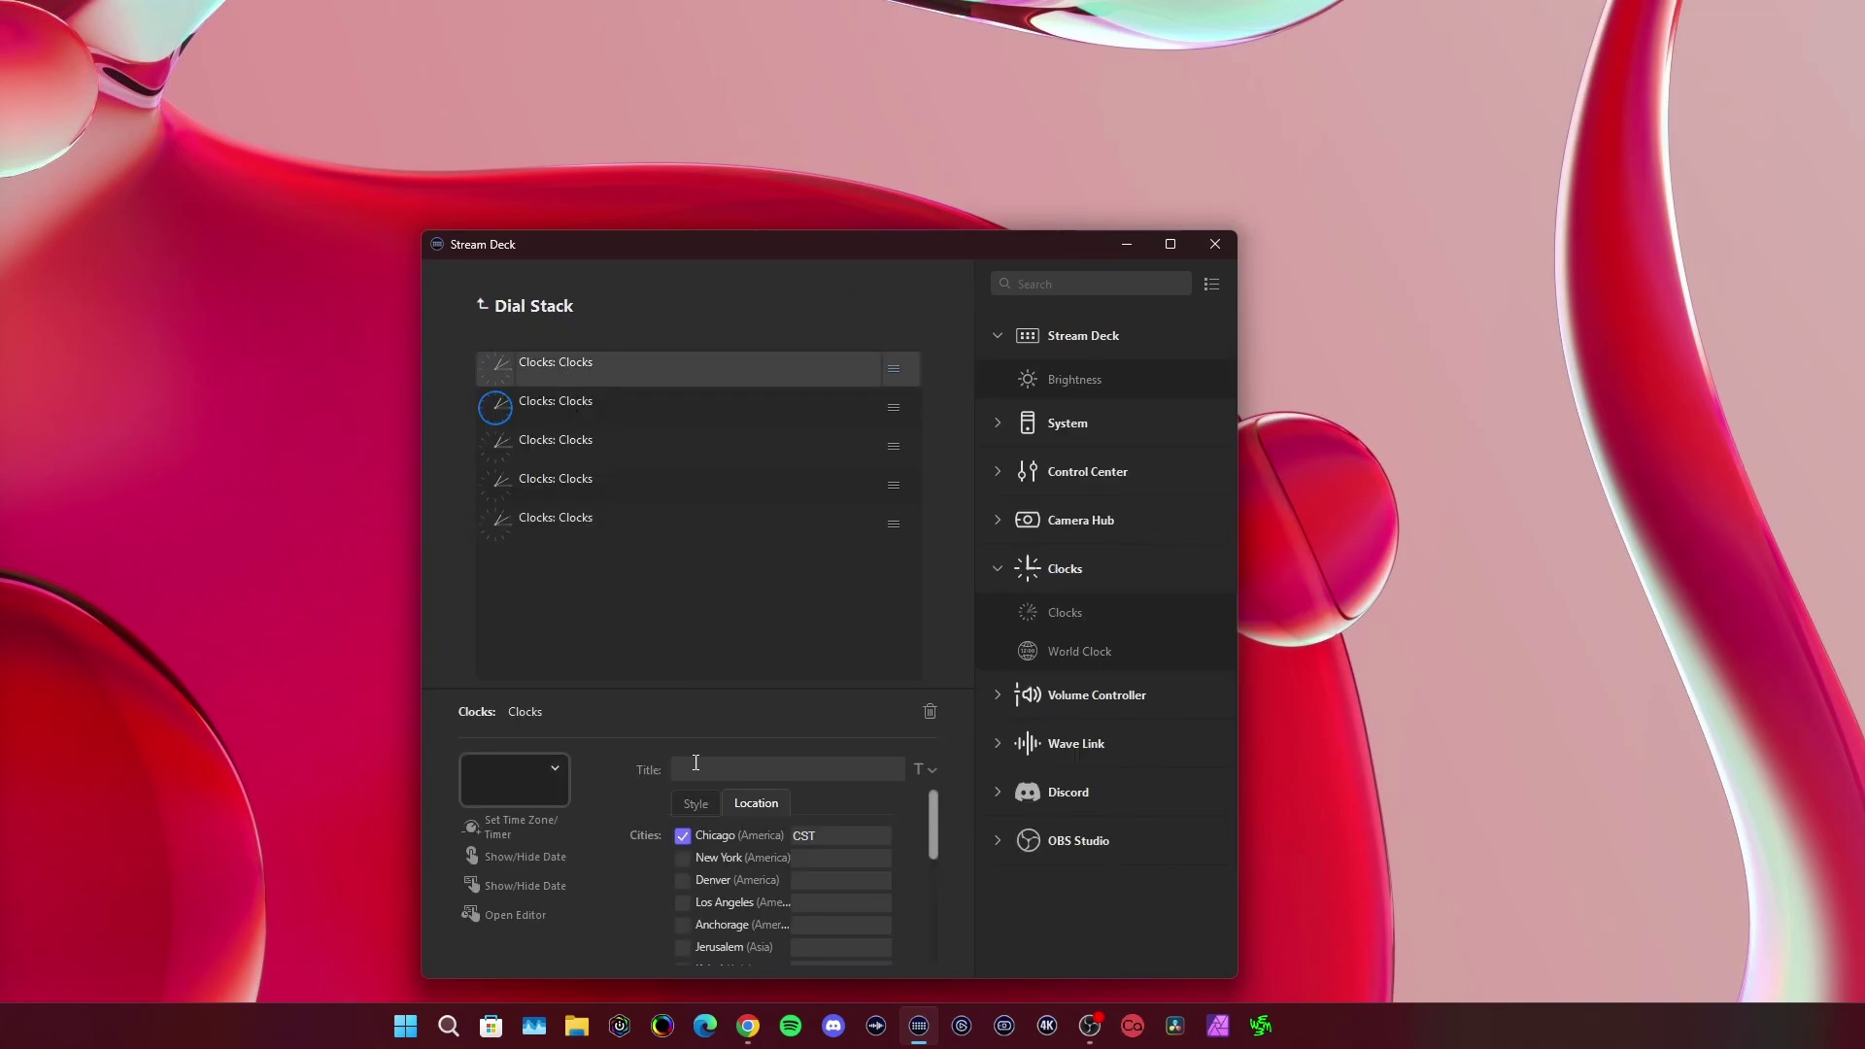
{"action": "left_click", "coordinate": [695, 804]}
{"action": "scroll", "coordinate": [612, 883], "scroll_direction": "down", "scroll_amount": 2}
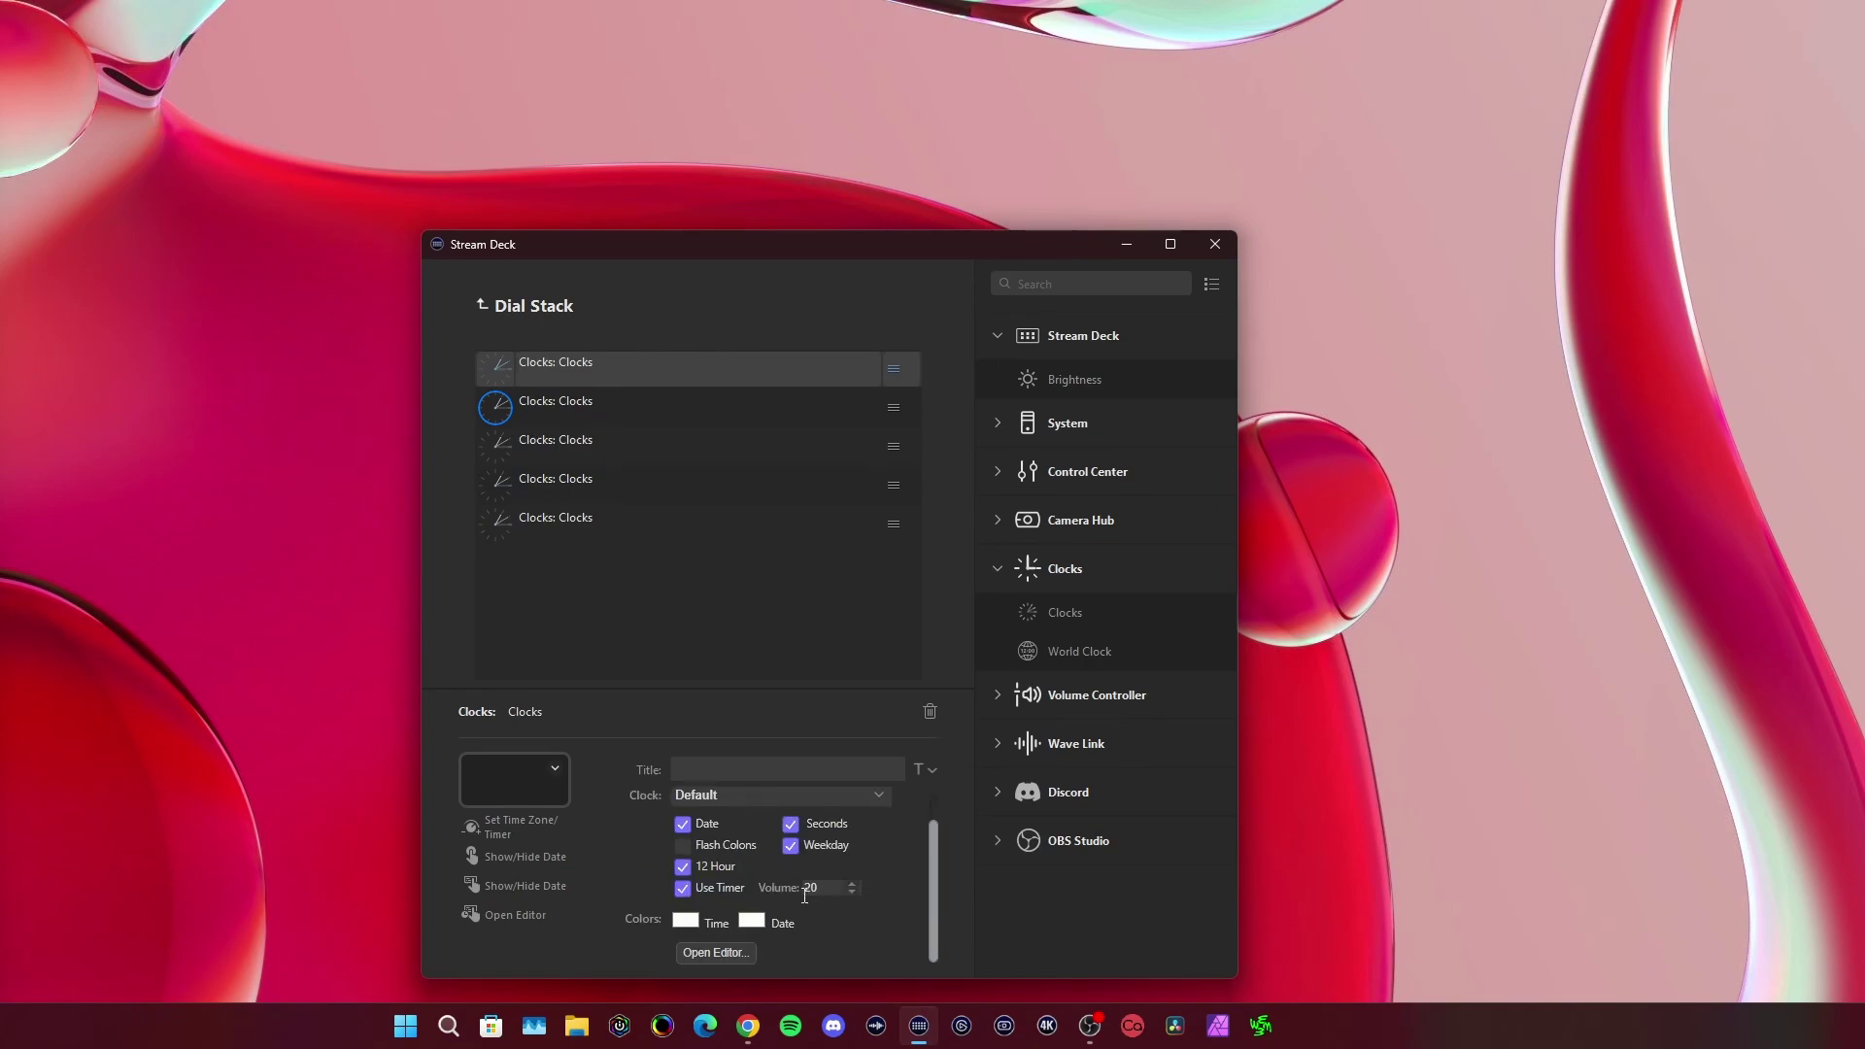
{"action": "scroll", "coordinate": [632, 929], "scroll_direction": "up", "scroll_amount": 1}
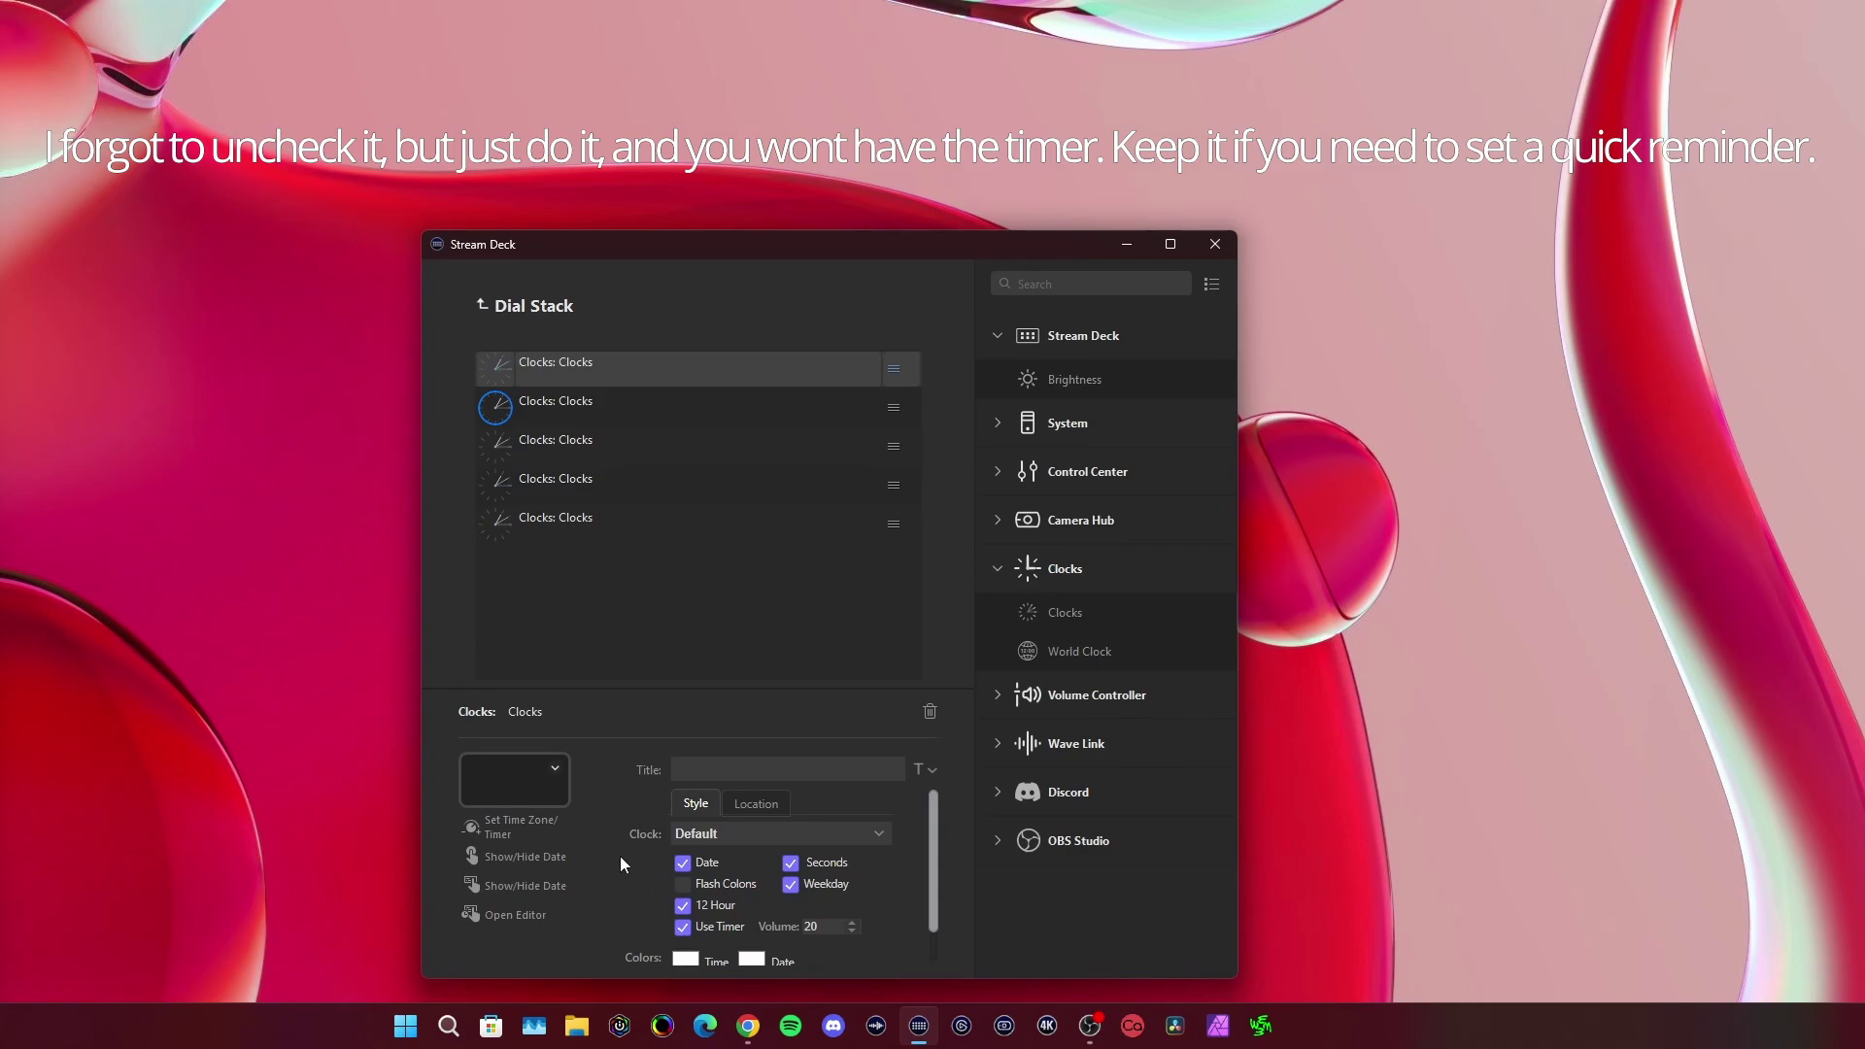
{"action": "left_click", "coordinate": [556, 770]}
{"action": "left_click", "coordinate": [557, 770]}
{"action": "left_click", "coordinate": [758, 806]}
{"action": "left_click", "coordinate": [673, 812]}
{"action": "scroll", "coordinate": [625, 904], "scroll_direction": "down", "scroll_amount": 1}
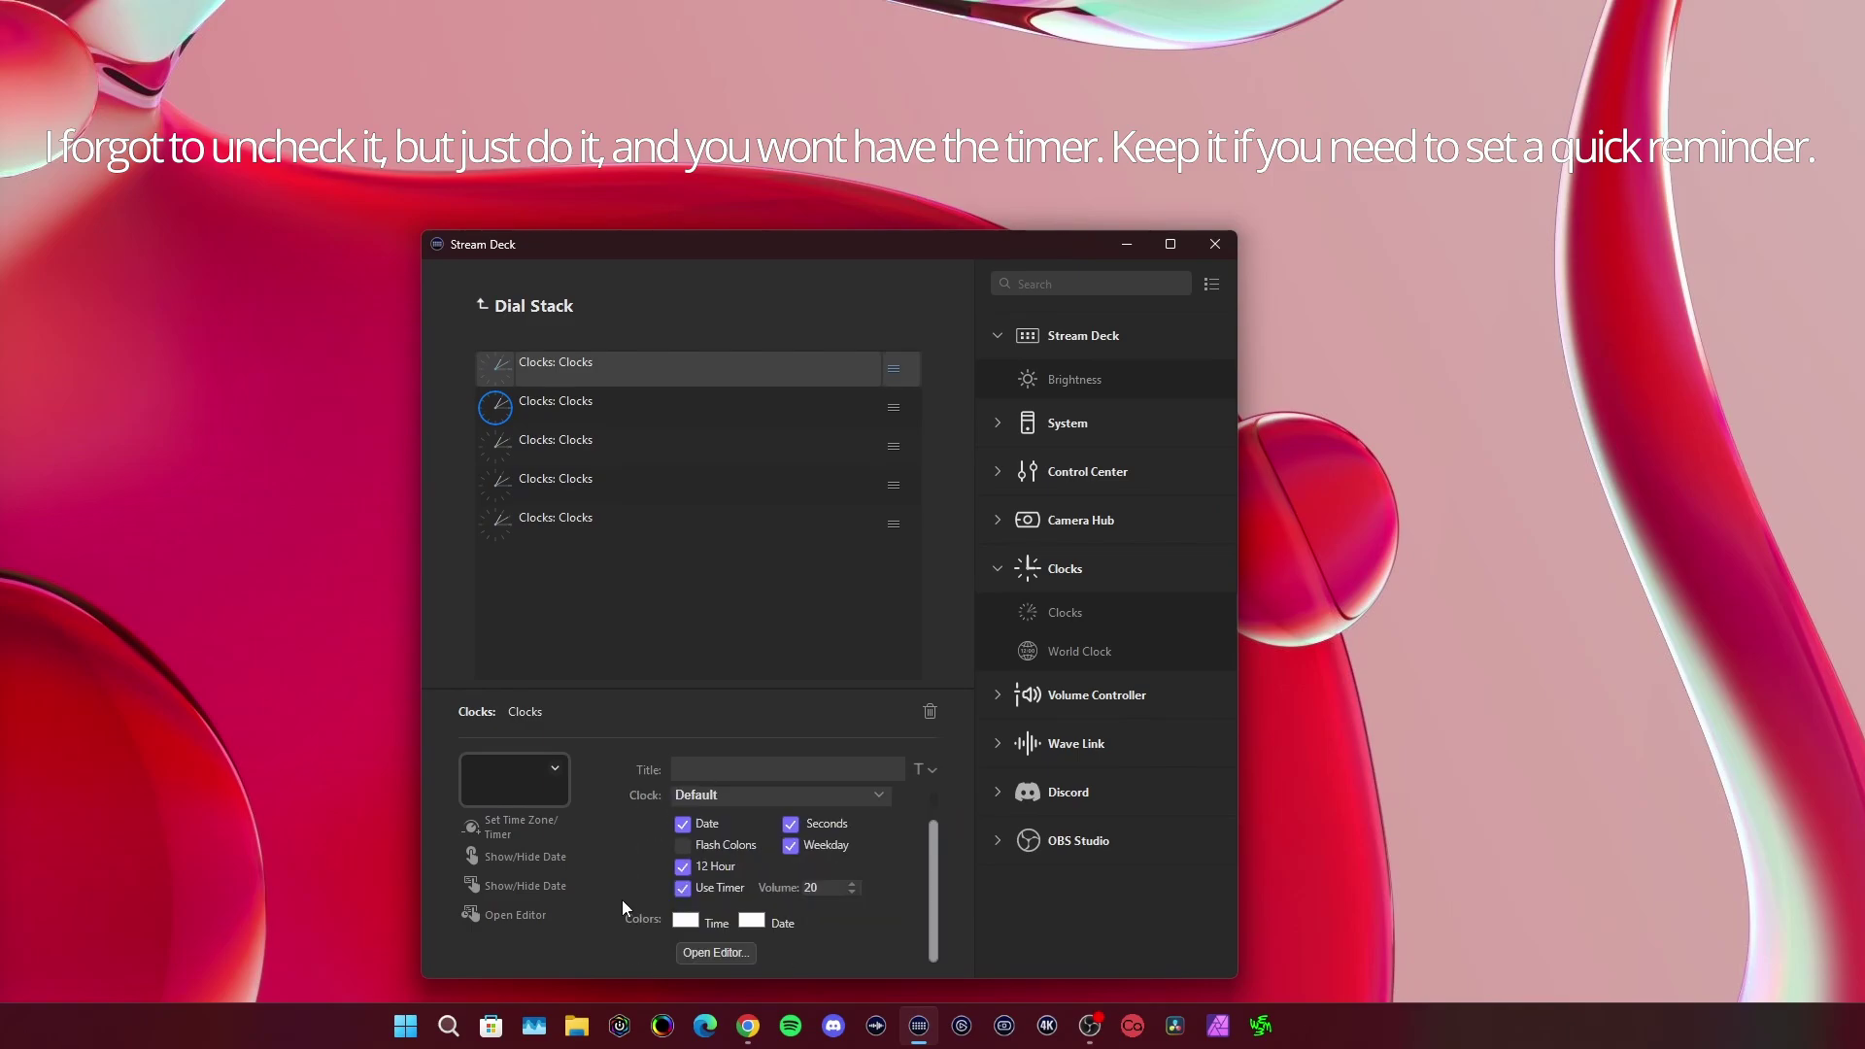
{"action": "scroll", "coordinate": [624, 904], "scroll_direction": "up", "scroll_amount": 1}
{"action": "left_click", "coordinate": [537, 403]}
{"action": "left_click", "coordinate": [505, 306]}
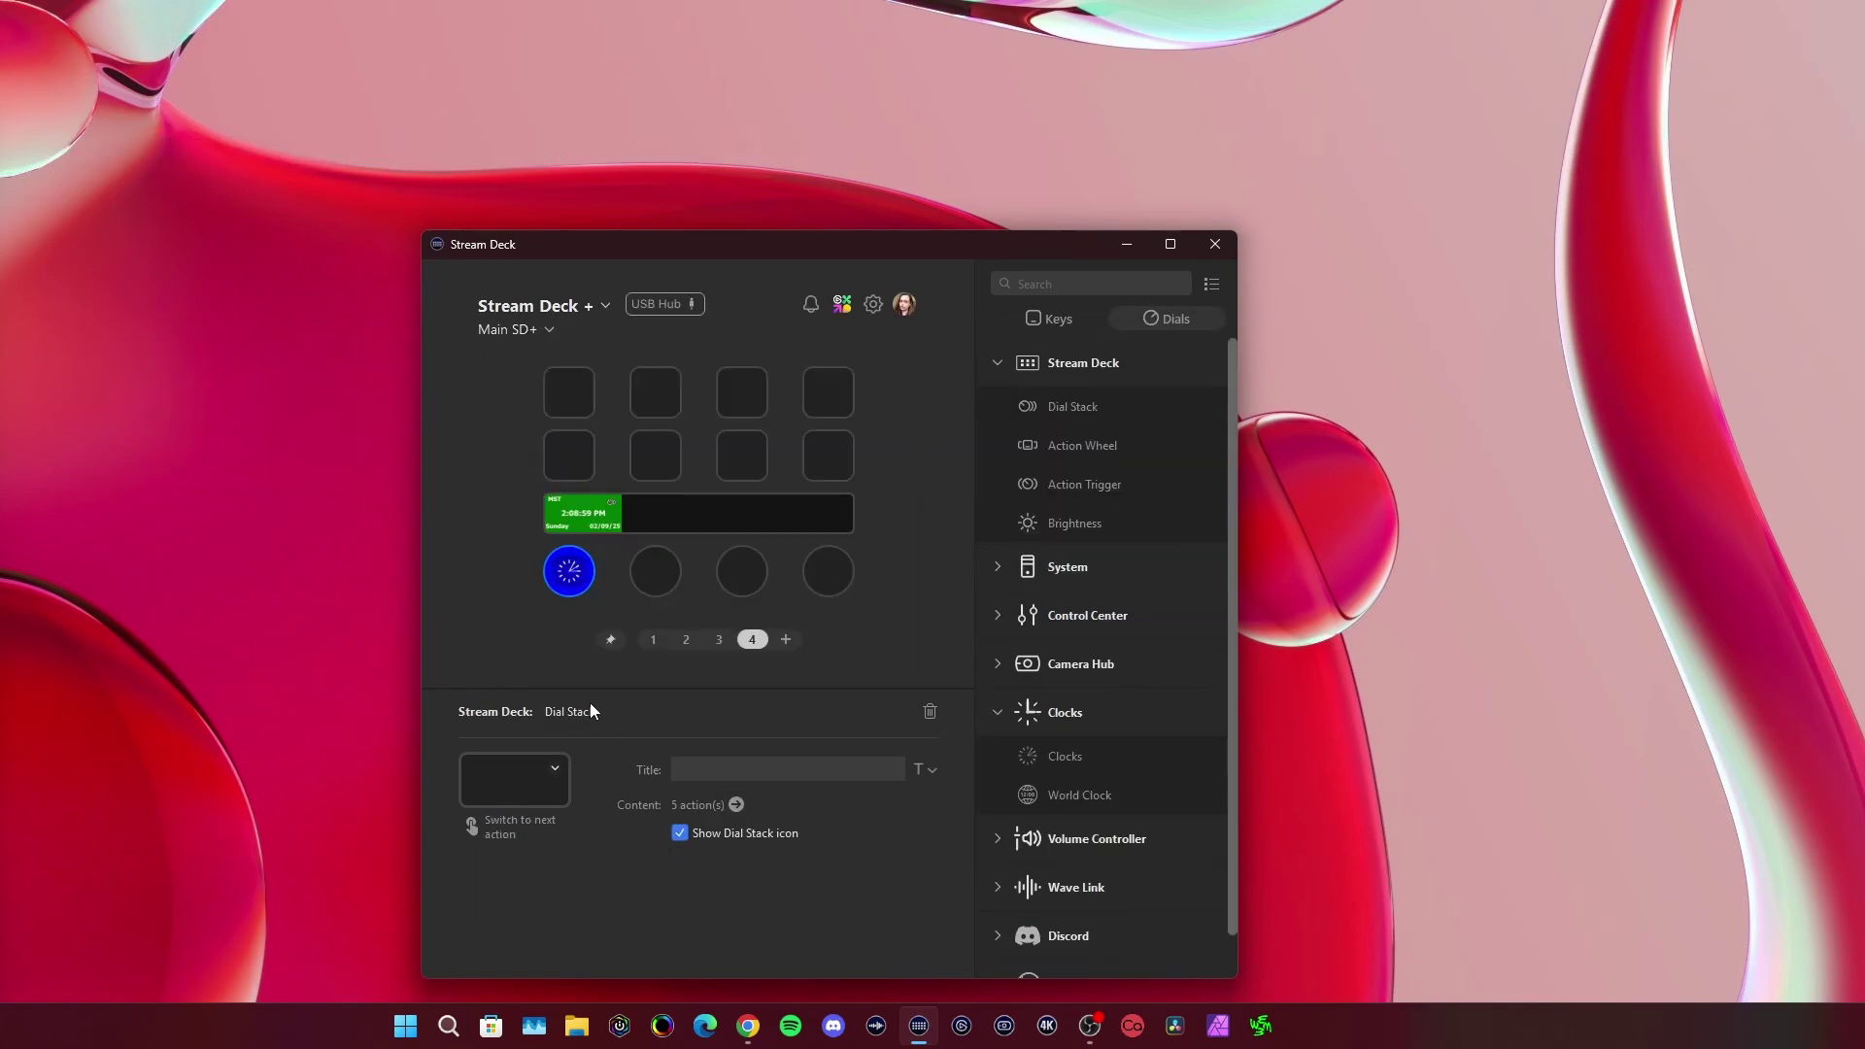